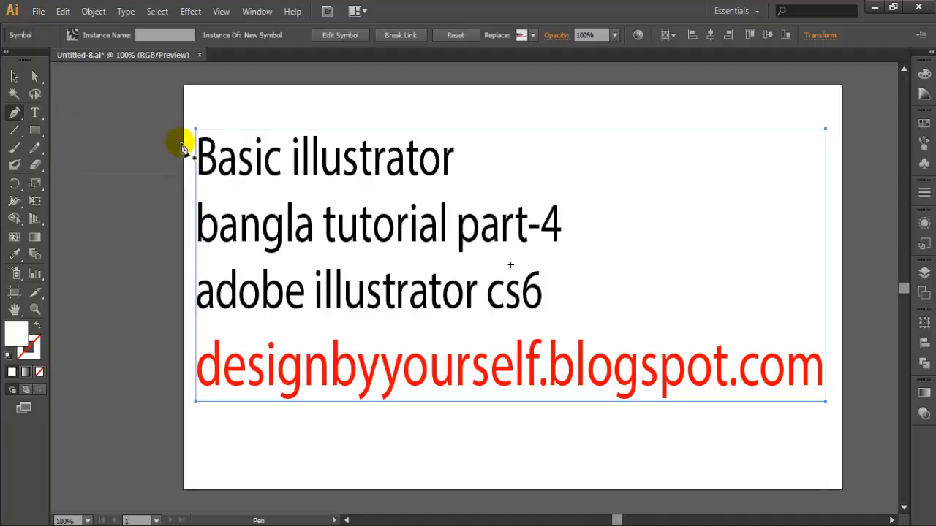
Step: Delete the title text from the artboard and draw a closed seven-sided polygon with the Pen tool in the upper middle
key(Delete)
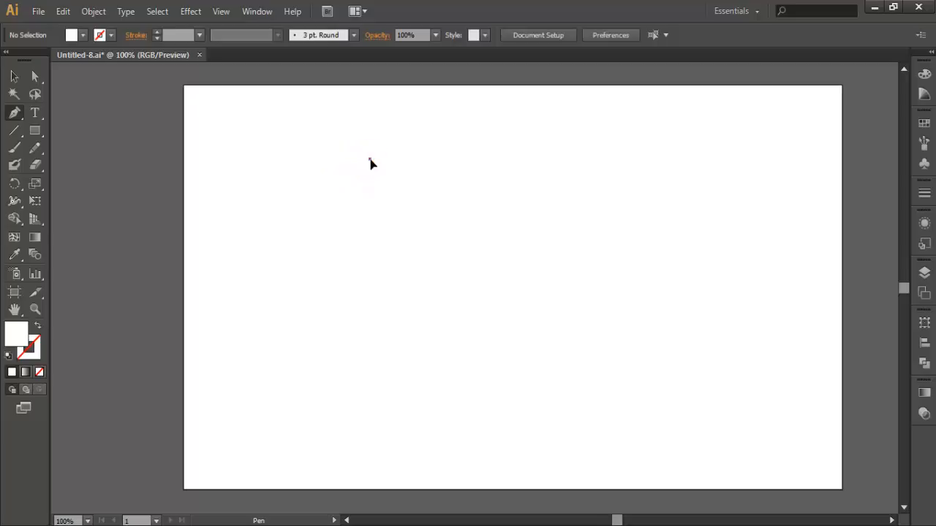
click(370, 159)
click(465, 157)
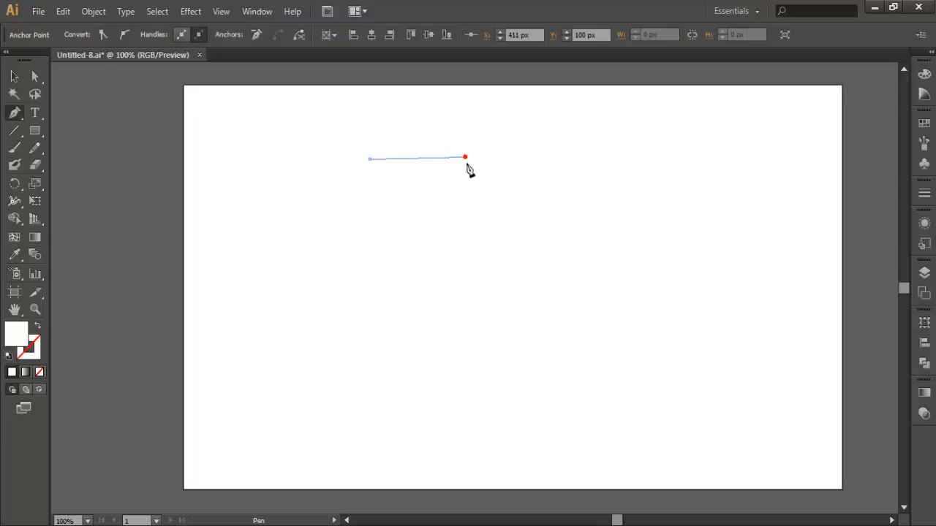
click(496, 218)
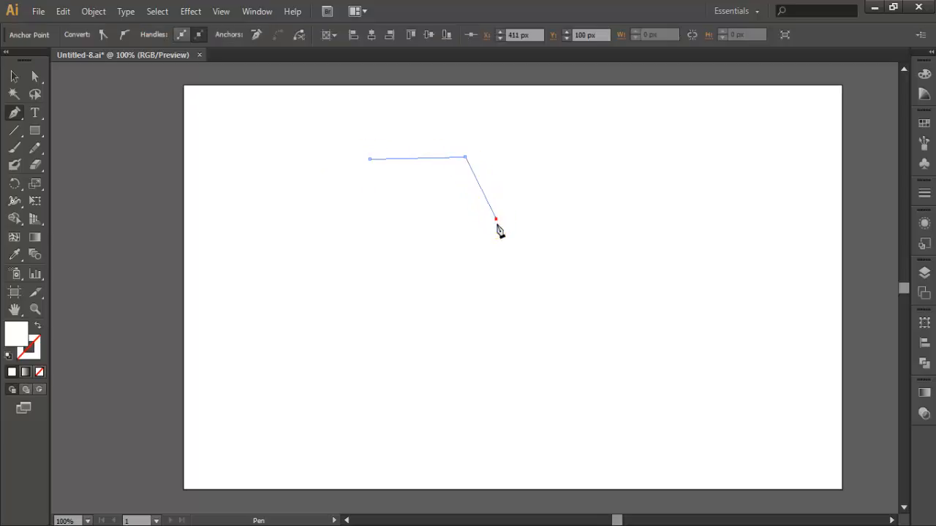
click(473, 280)
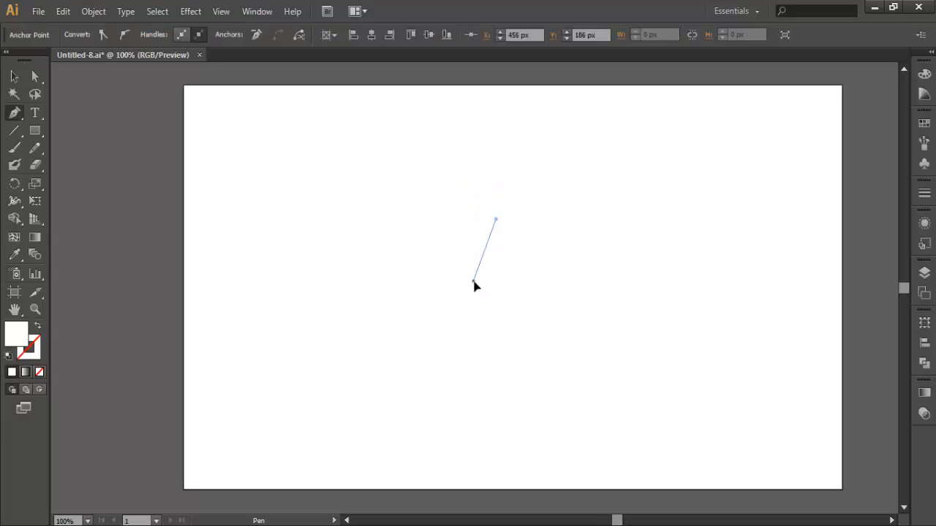
click(394, 287)
click(345, 231)
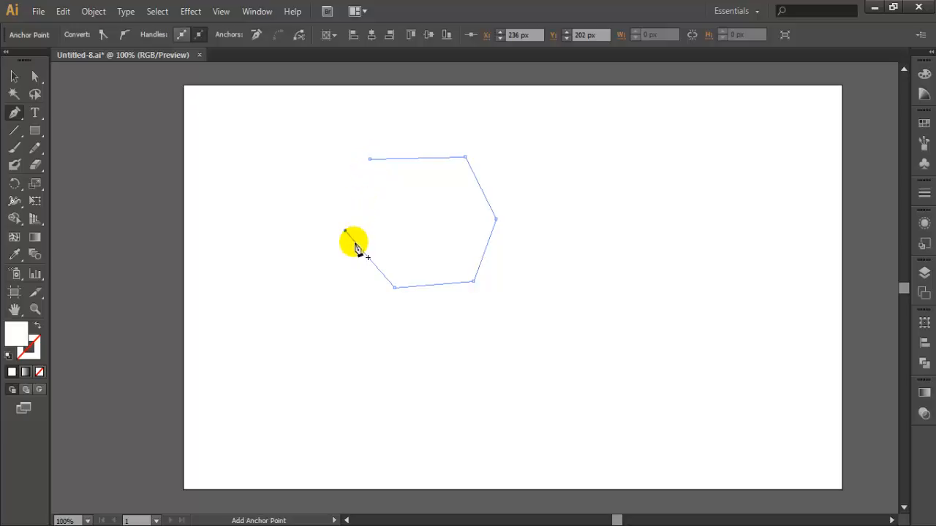
click(354, 194)
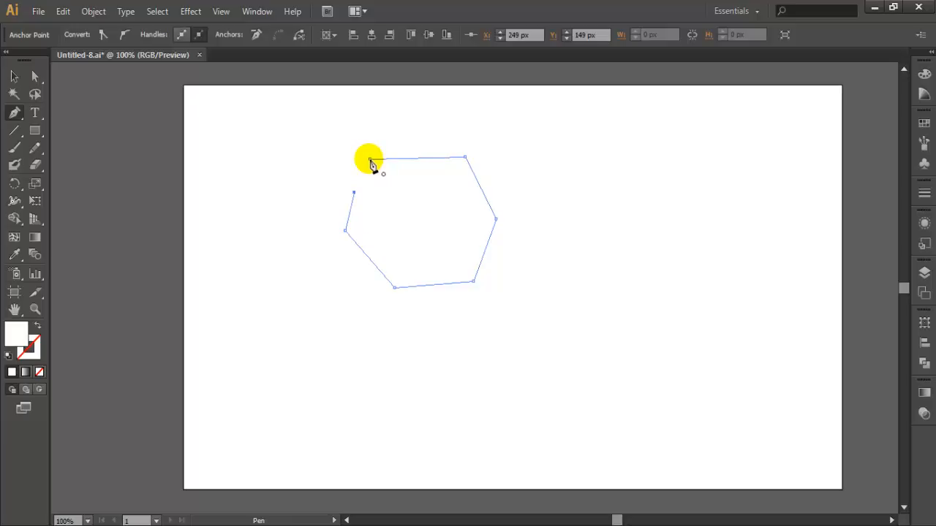
click(370, 160)
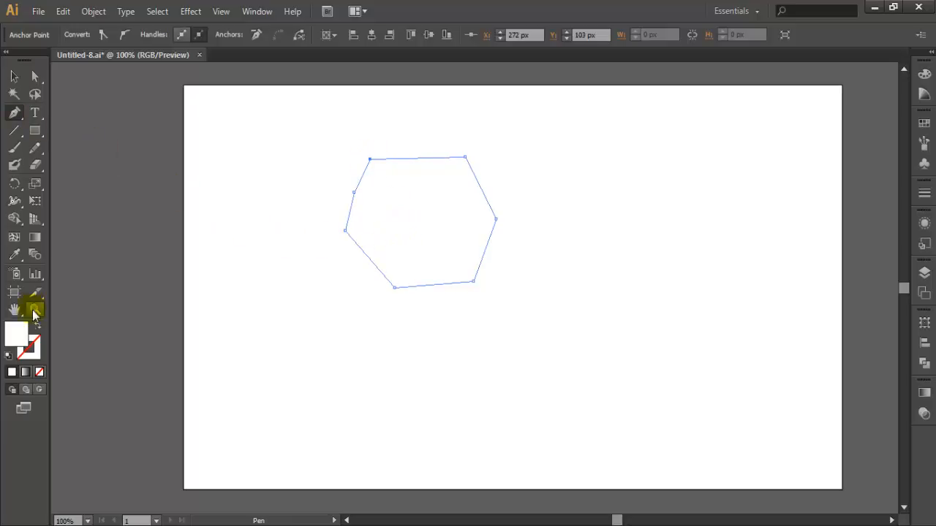
Step: Fill the polygon with bright red and select the whole path
double_click(20, 334)
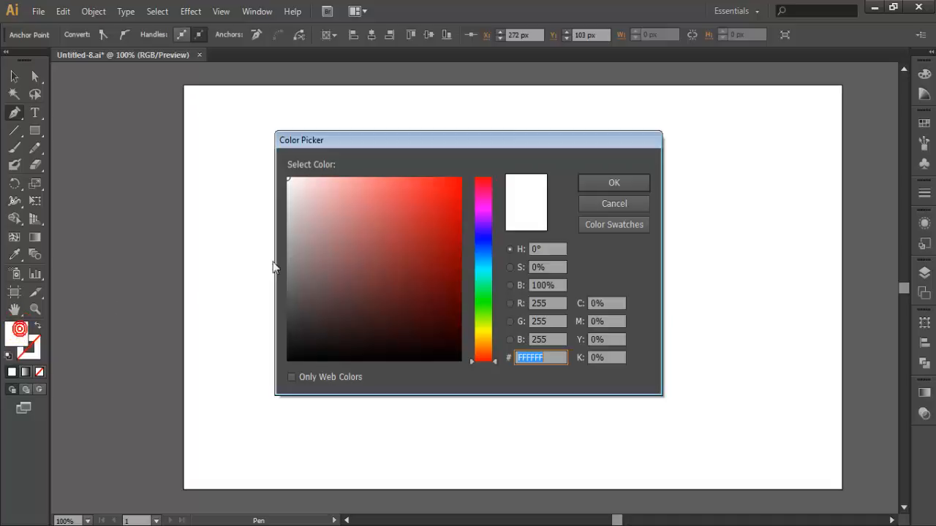
drag(328, 234, 449, 193)
click(589, 185)
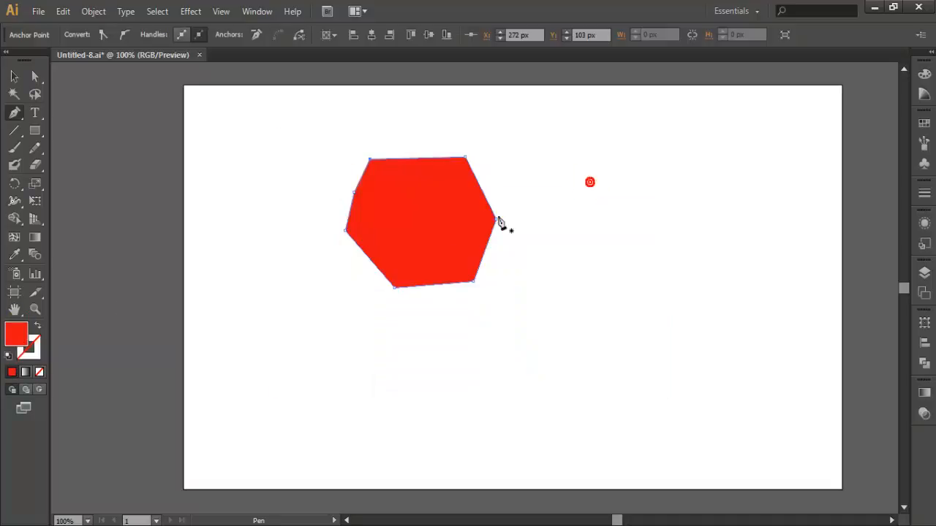
drag(468, 266, 475, 273)
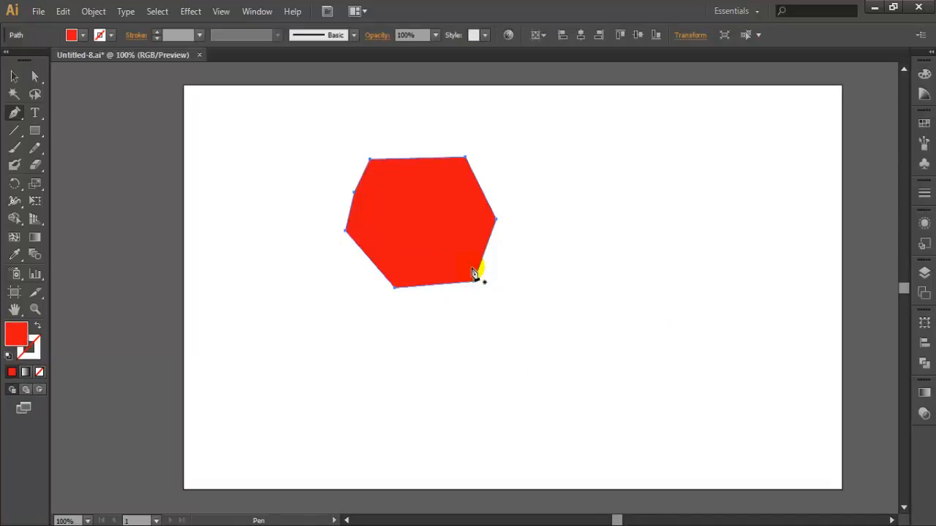
Step: Select the entire red polygon and move it slightly down and to the right
click(35, 76)
drag(268, 134, 543, 346)
drag(412, 224, 463, 255)
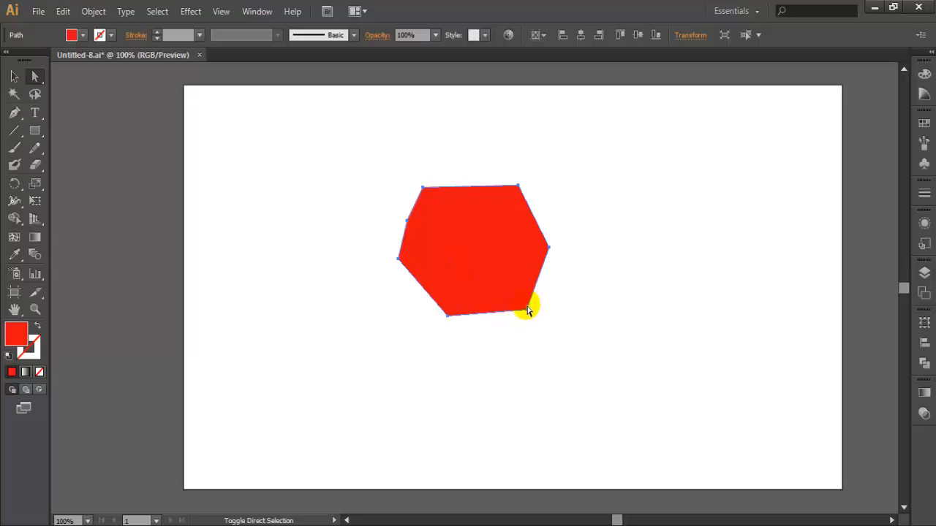
Step: Enlarge the red polygon slightly from its lower-right corner and move it up a little
click(18, 79)
mouse_move(549, 315)
mouse_down()
mouse_move(678, 413)
mouse_move(573, 358)
mouse_move(626, 388)
mouse_move(561, 328)
mouse_up()
click(592, 345)
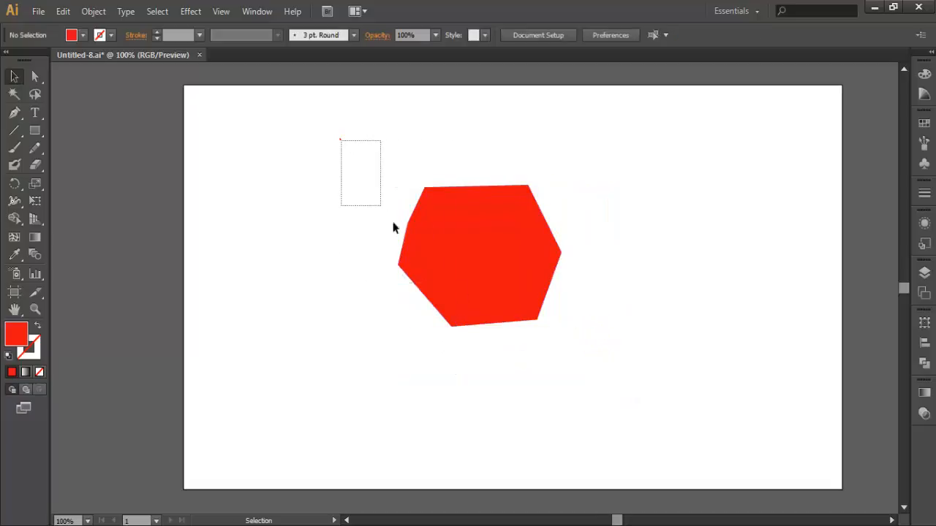
drag(394, 228, 607, 361)
drag(482, 283, 478, 246)
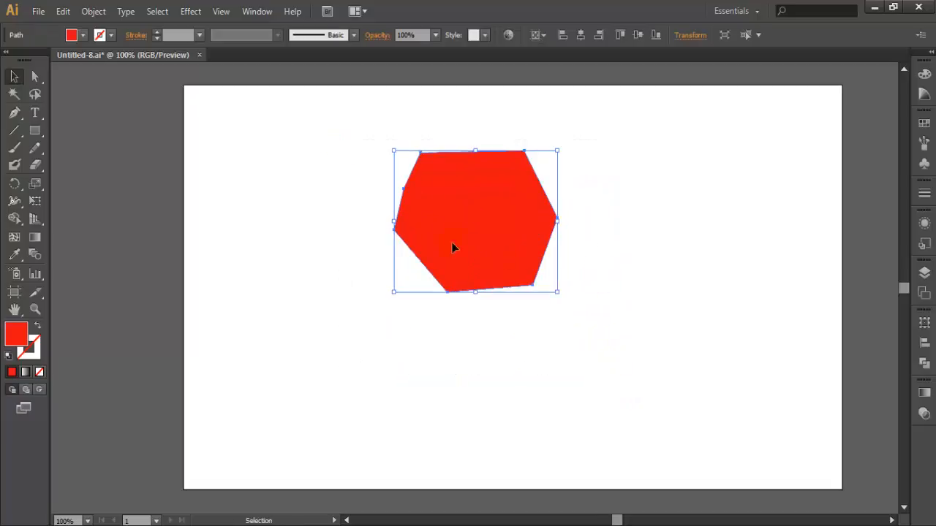
Step: Add an anchor point on the polygon's top edge with the Add Anchor Point tool
click(20, 113)
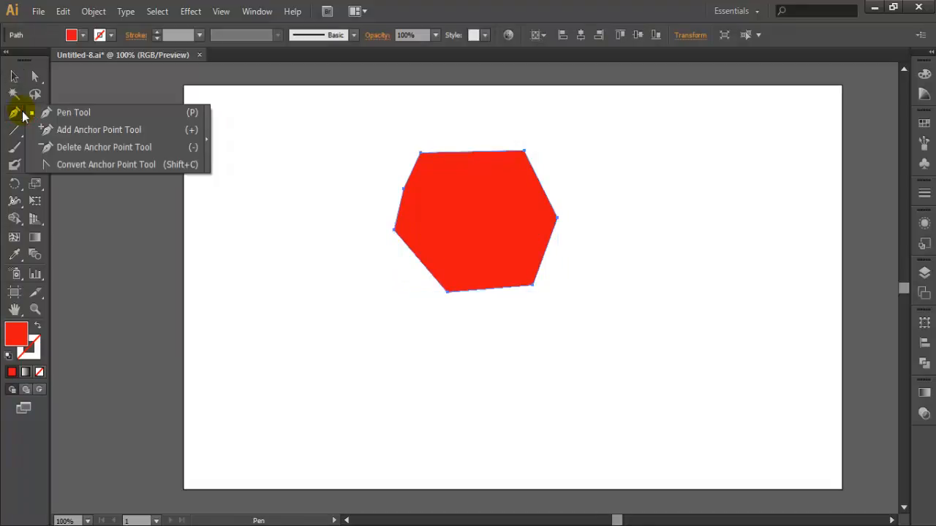
drag(23, 115, 91, 136)
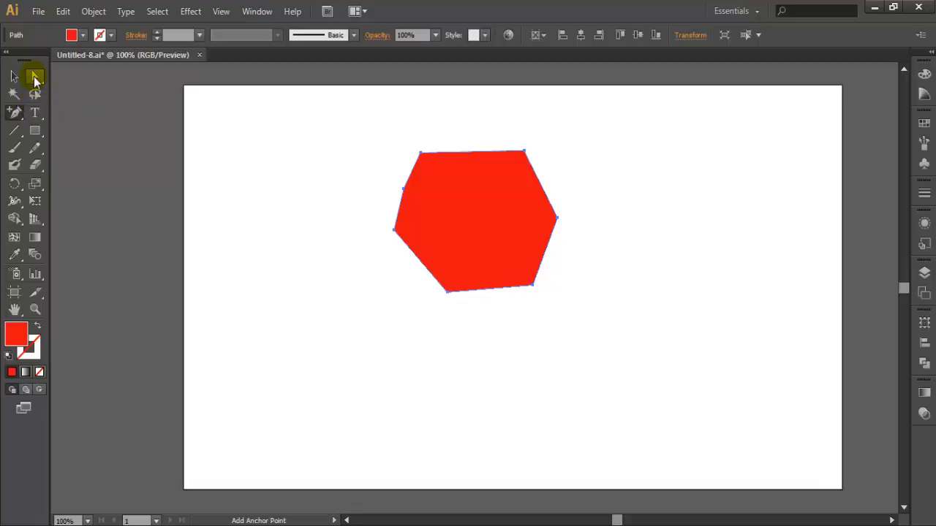
drag(35, 79, 35, 80)
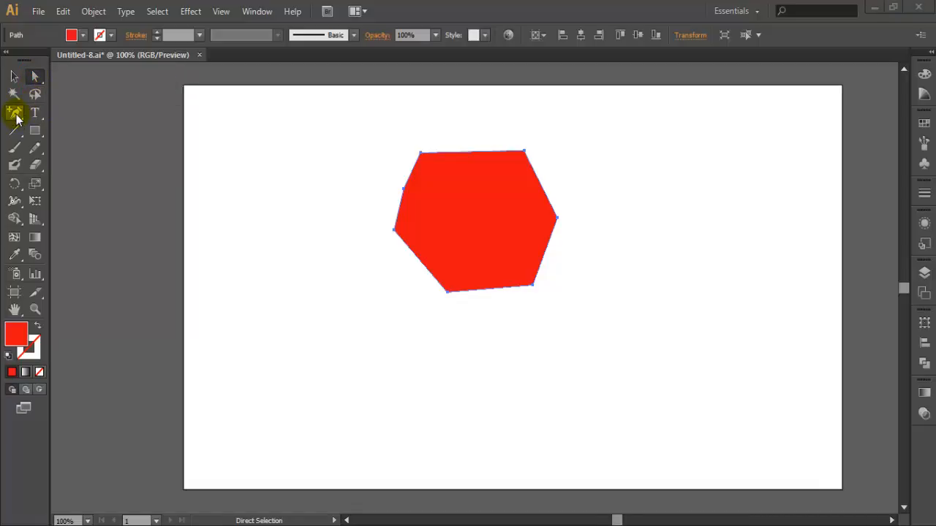
drag(16, 117, 16, 117)
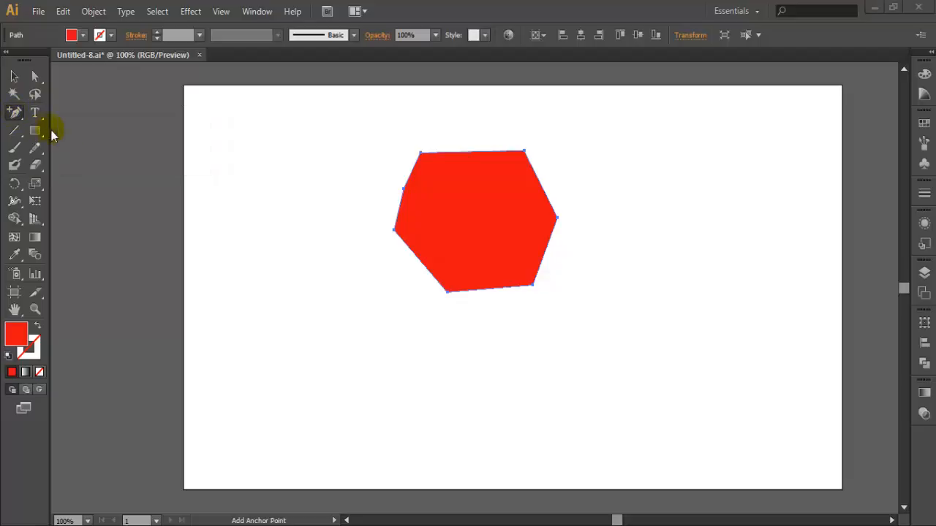
click(470, 152)
click(471, 155)
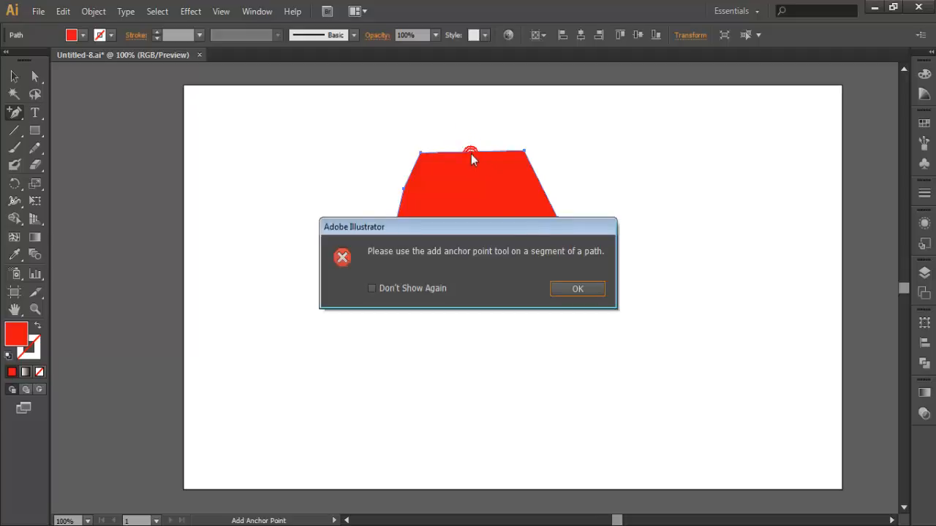
click(578, 290)
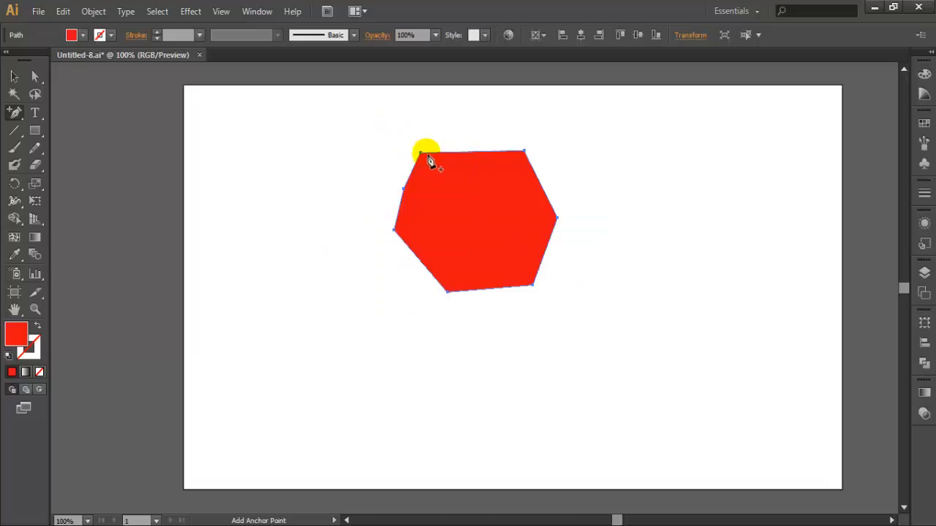
click(454, 154)
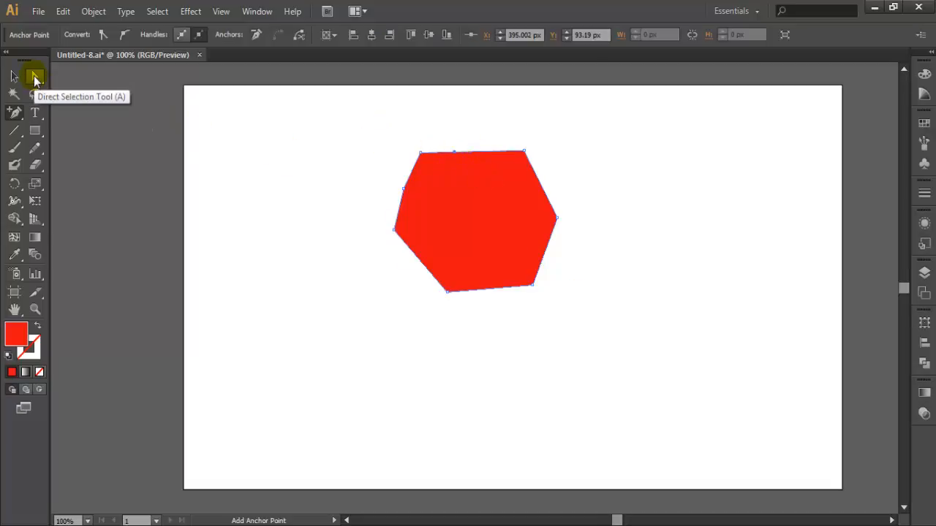
Step: Pull the new top anchor up to about X 422 px, Y 8 px to form a peak, and move the whole shape down
click(35, 77)
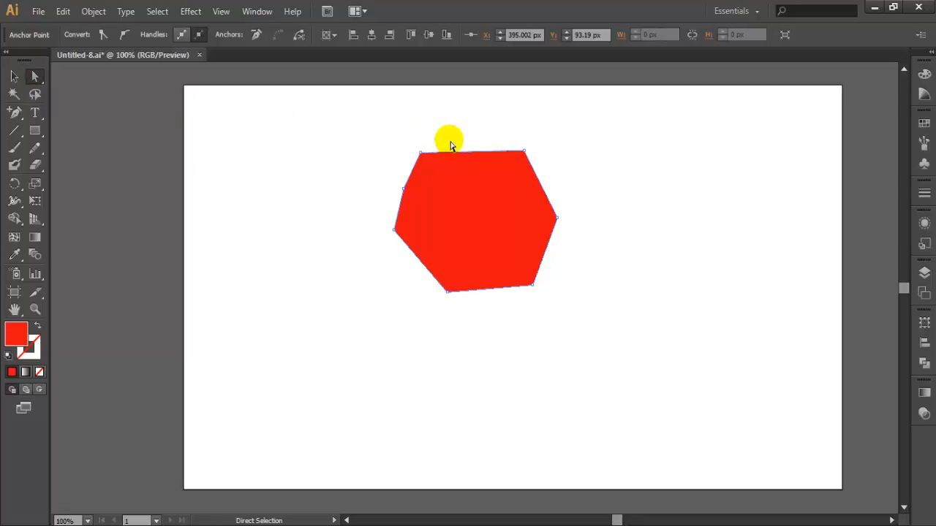
mouse_move(449, 140)
mouse_down()
mouse_move(462, 167)
mouse_move(458, 127)
mouse_move(484, 110)
mouse_move(473, 92)
mouse_up()
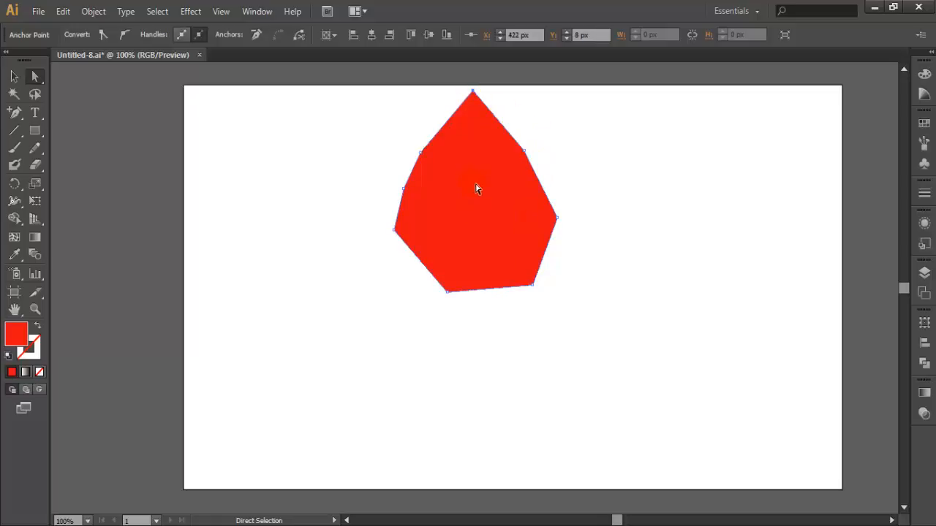
drag(479, 187, 502, 247)
click(616, 182)
Step: Remove the peak anchor from the top of the shape with the Delete Anchor Point tool
click(14, 112)
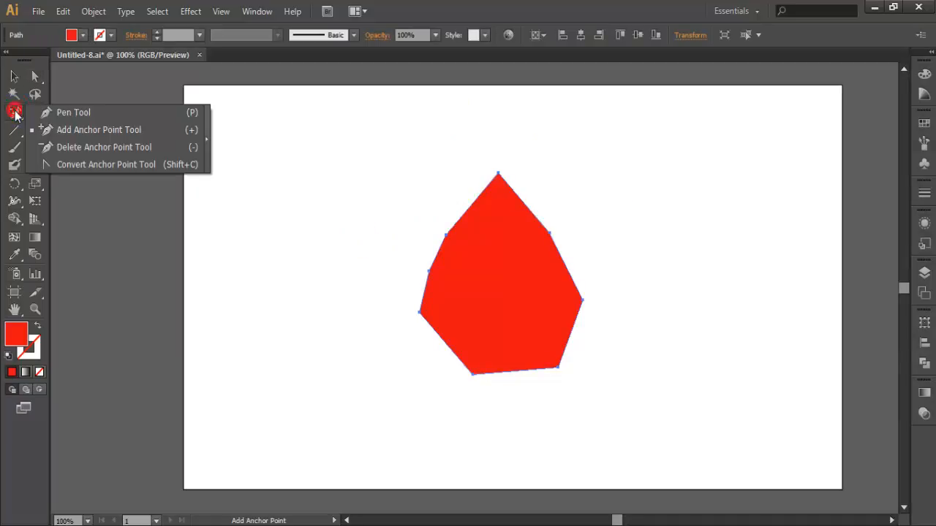
click(80, 152)
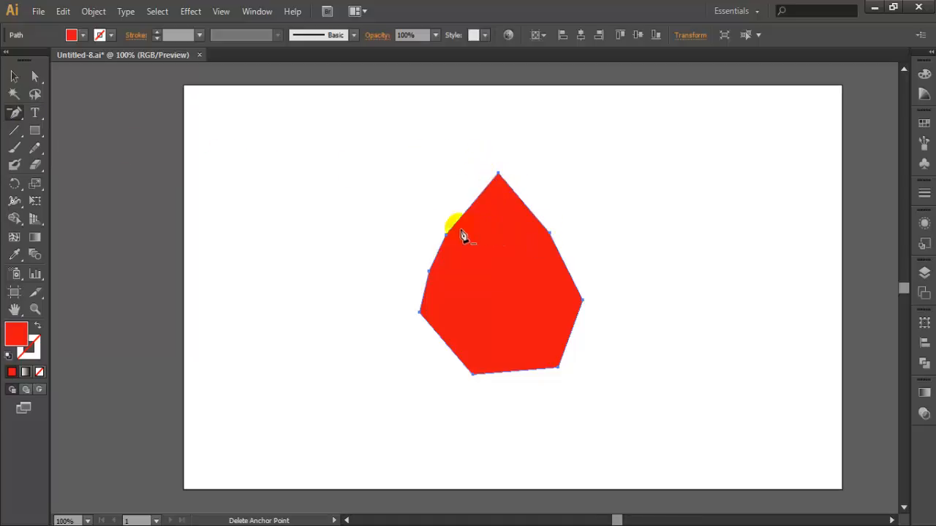
click(497, 176)
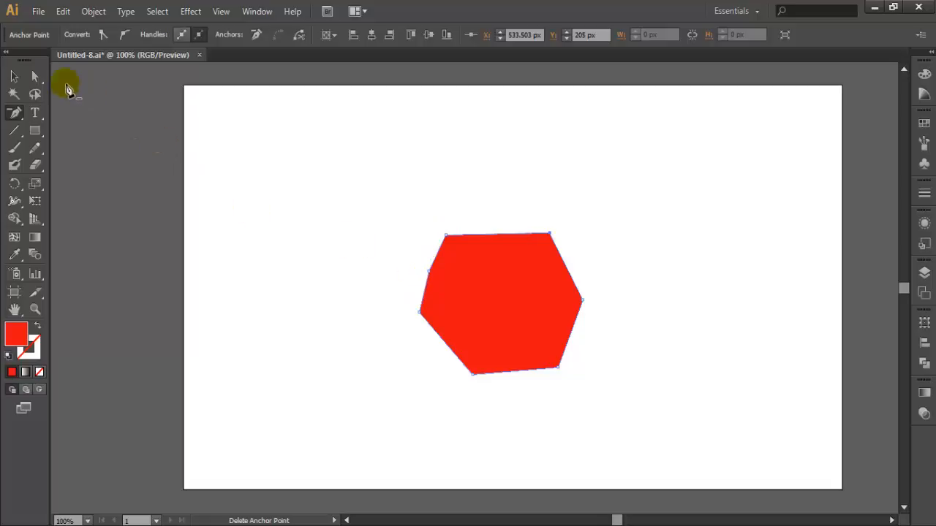
Step: Shift the upper of the polygon's two left-side anchors outward to about X 336 px, Y 249 px with direct selection
double_click(35, 76)
click(540, 377)
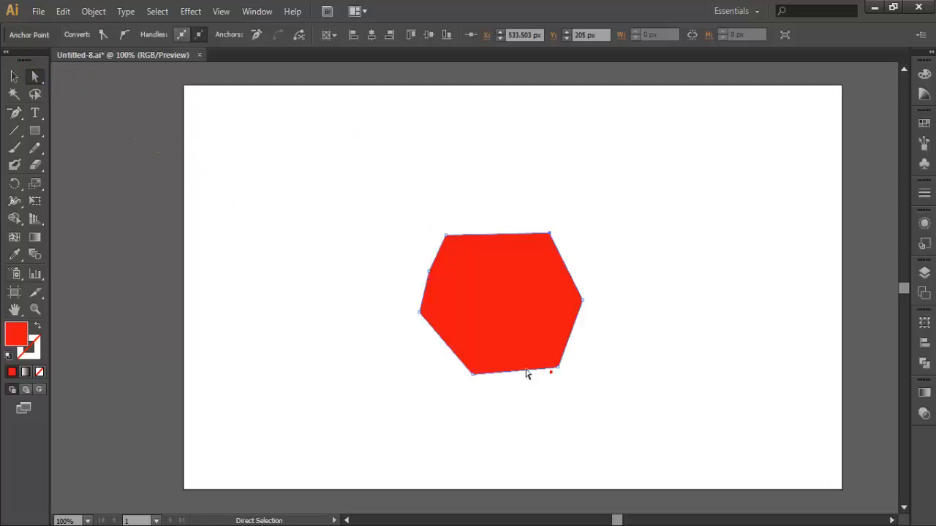
drag(430, 271, 413, 264)
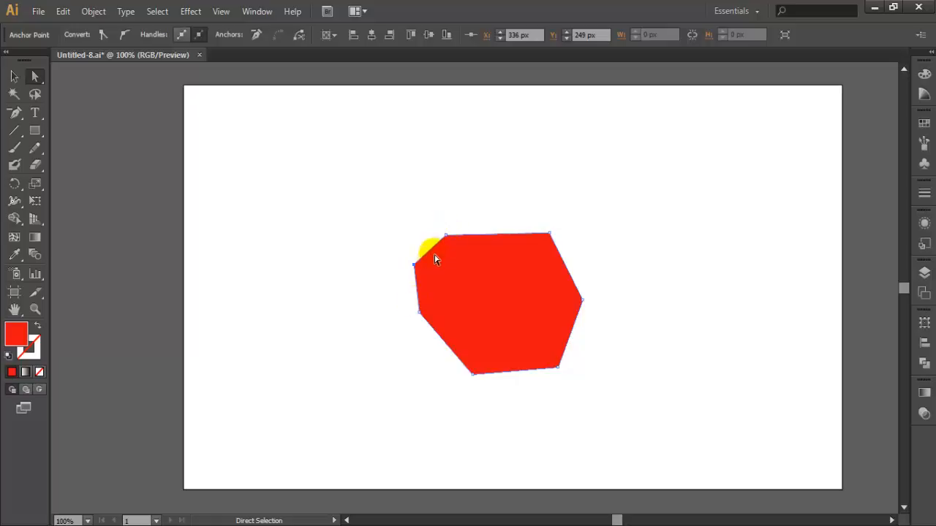
Step: Delete the upper left-side anchor, both bottom anchors and the right-hand anchor with the Delete Anchor Point tool, leaving a triangle
click(15, 116)
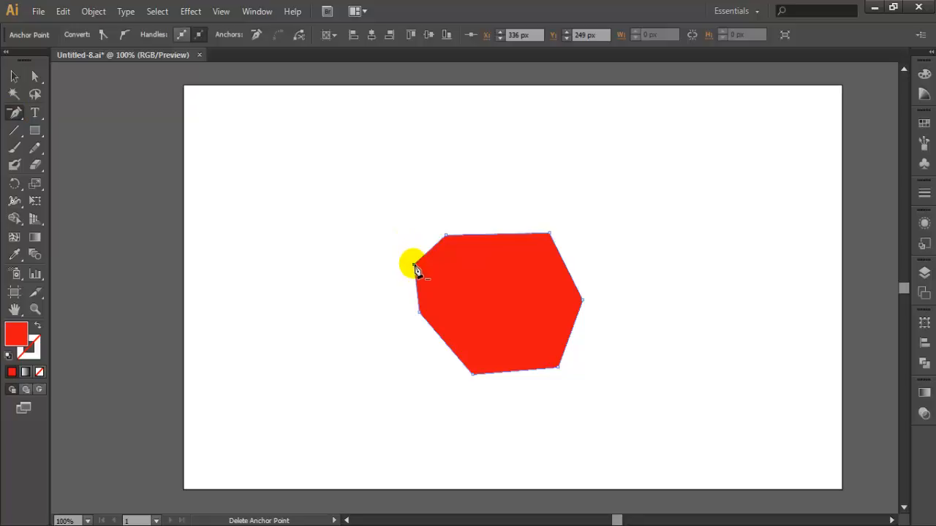
click(414, 267)
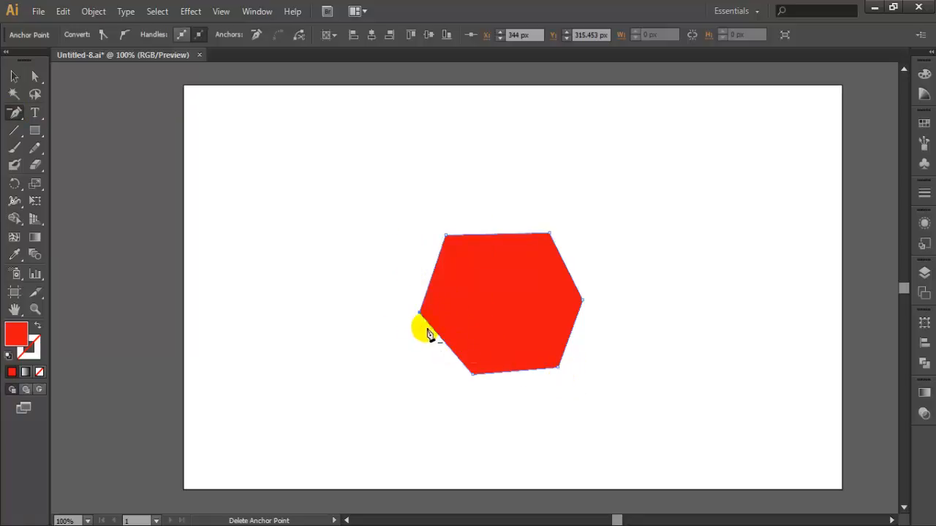
click(473, 375)
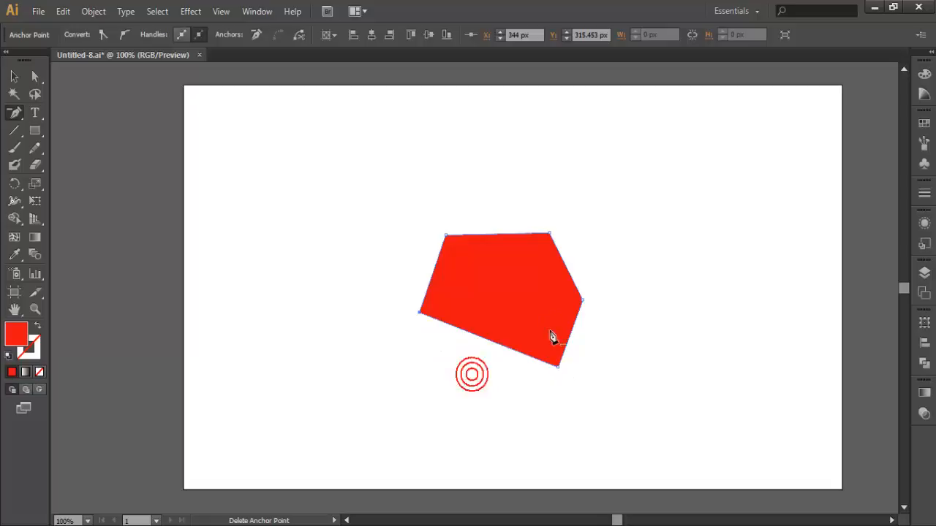
click(560, 373)
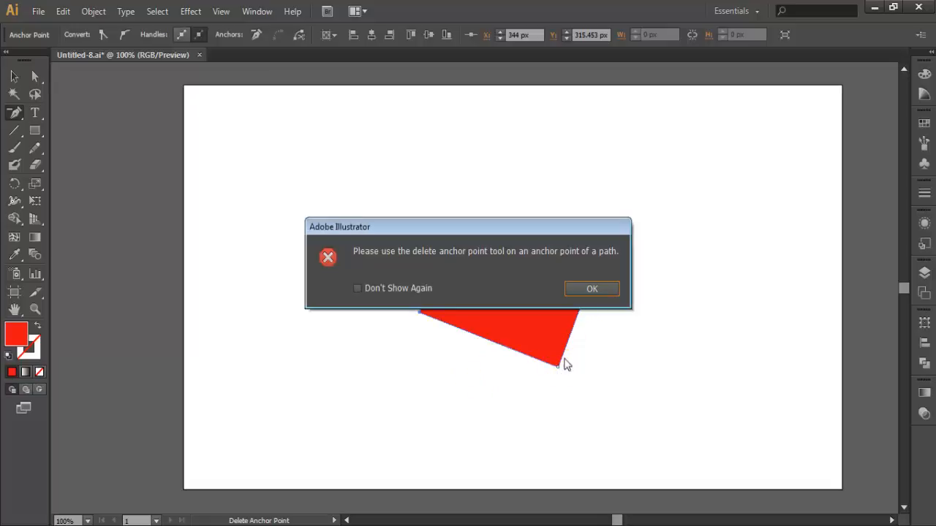
click(580, 295)
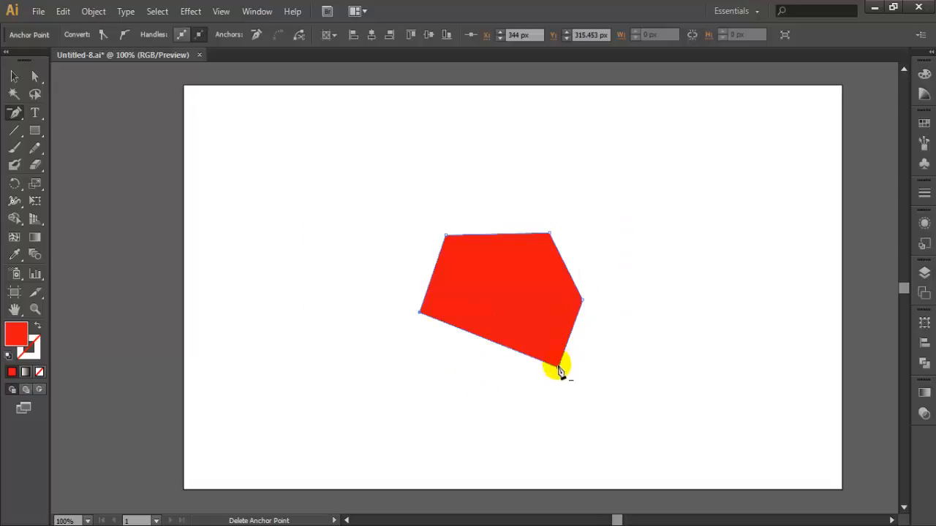
click(560, 369)
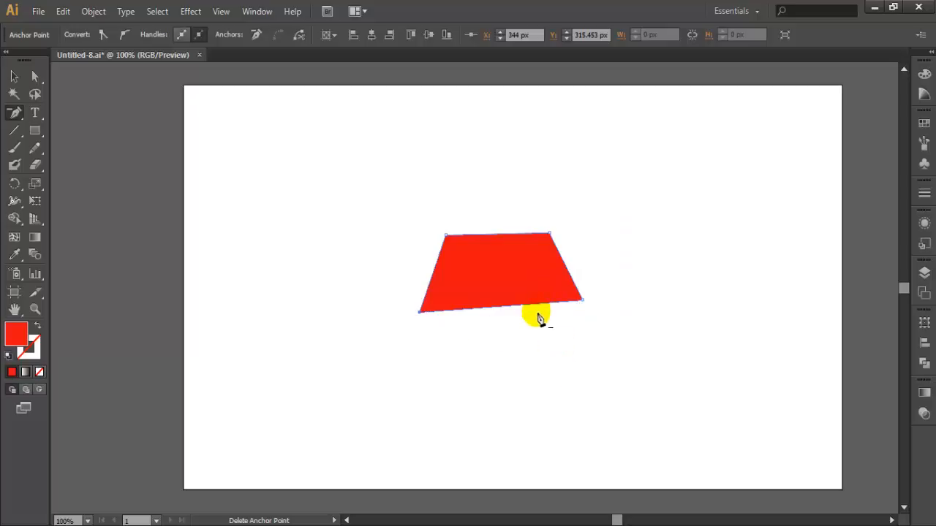
click(580, 304)
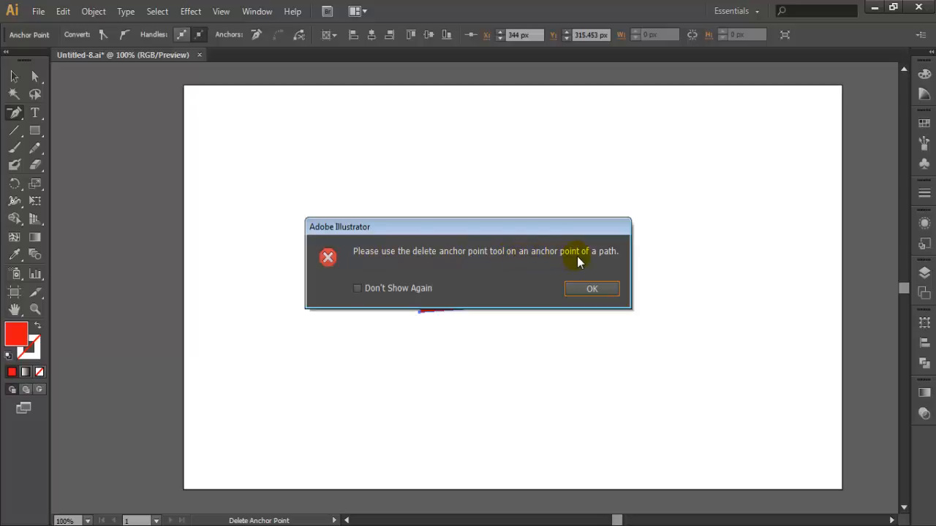
click(592, 289)
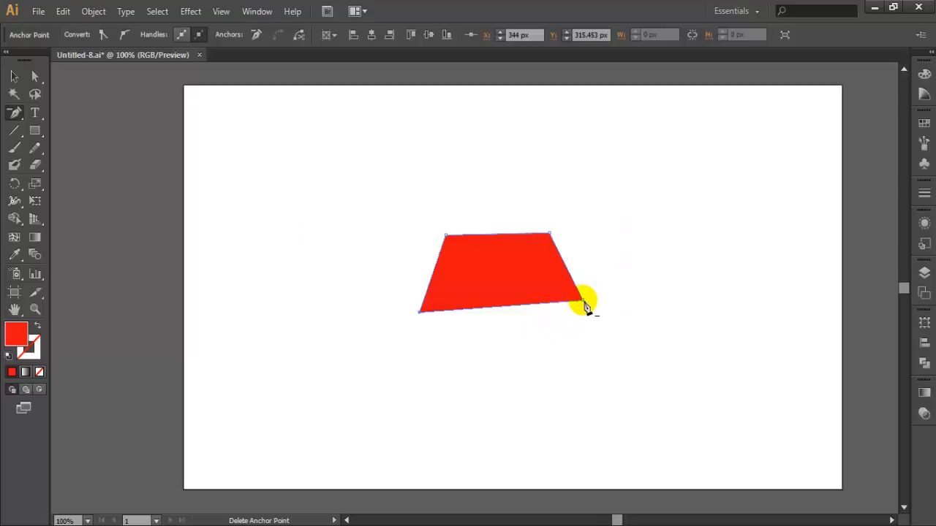
click(584, 302)
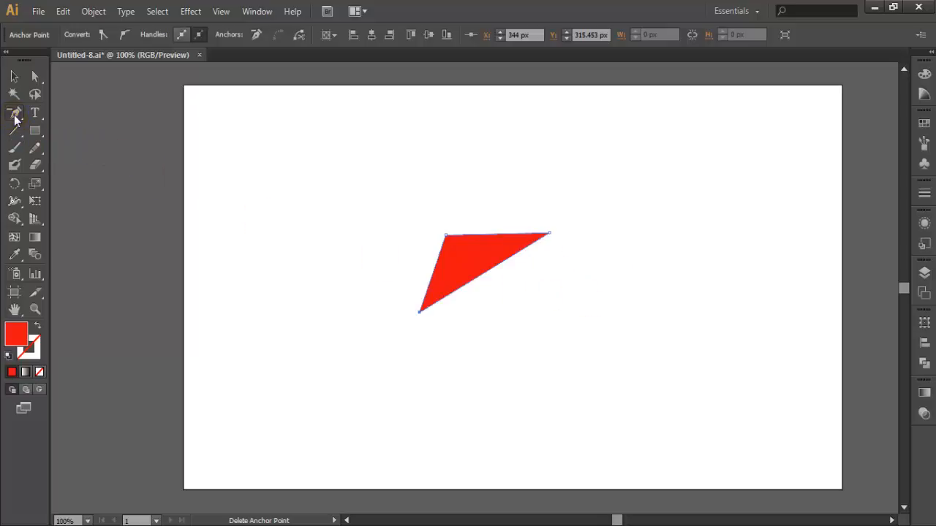
Step: Convert the triangle's lower-left corner into a smooth point with the Convert Anchor Point tool, bulging both adjoining edges outward
click(14, 116)
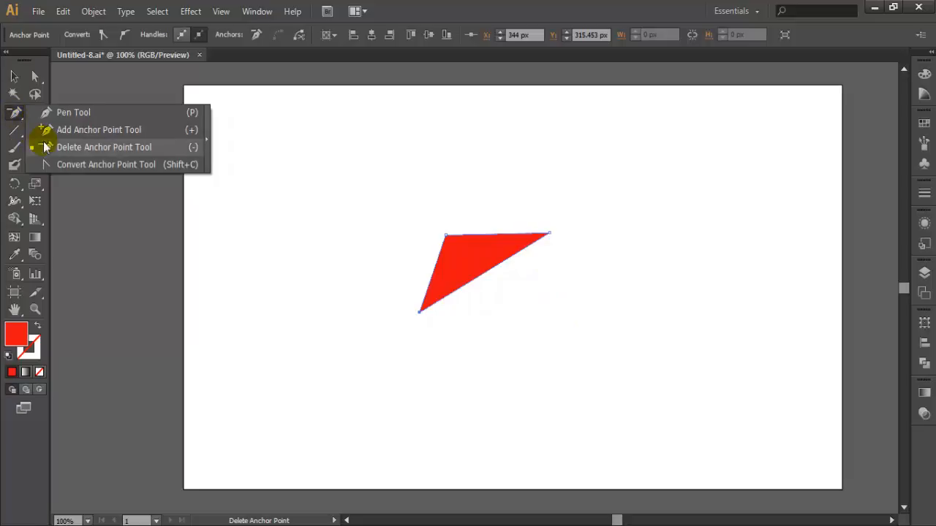
click(80, 168)
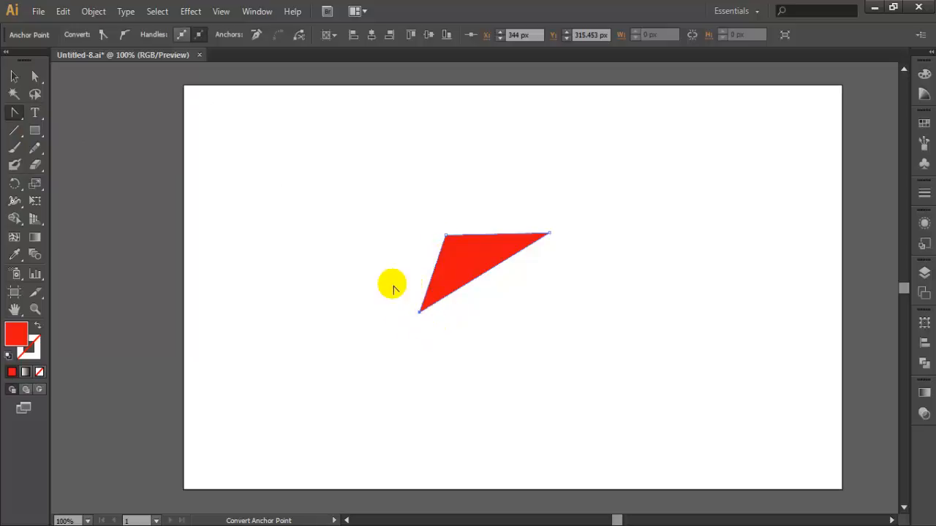
click(419, 312)
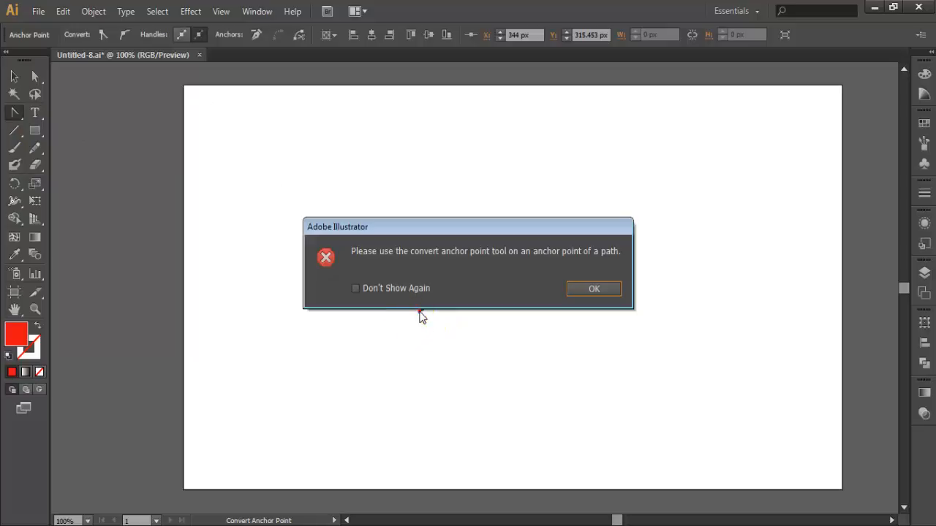
click(593, 289)
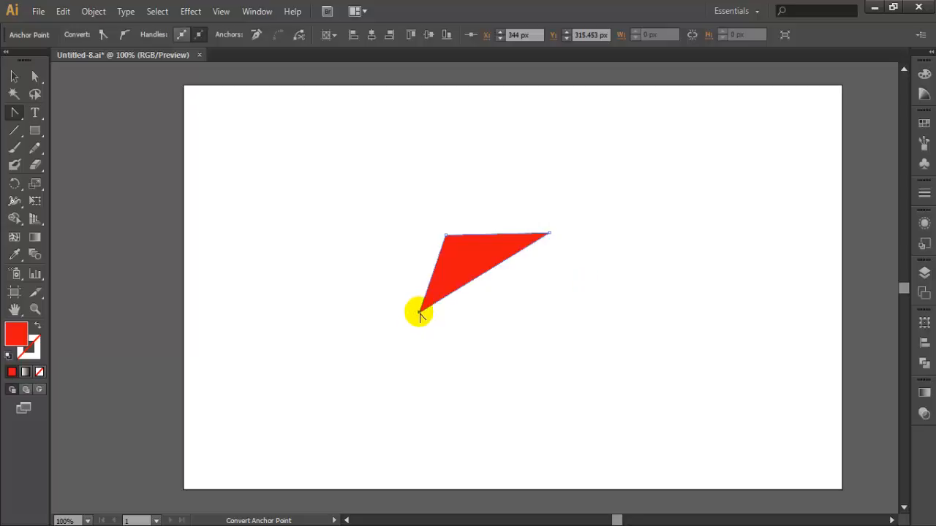
click(35, 310)
drag(347, 196, 583, 332)
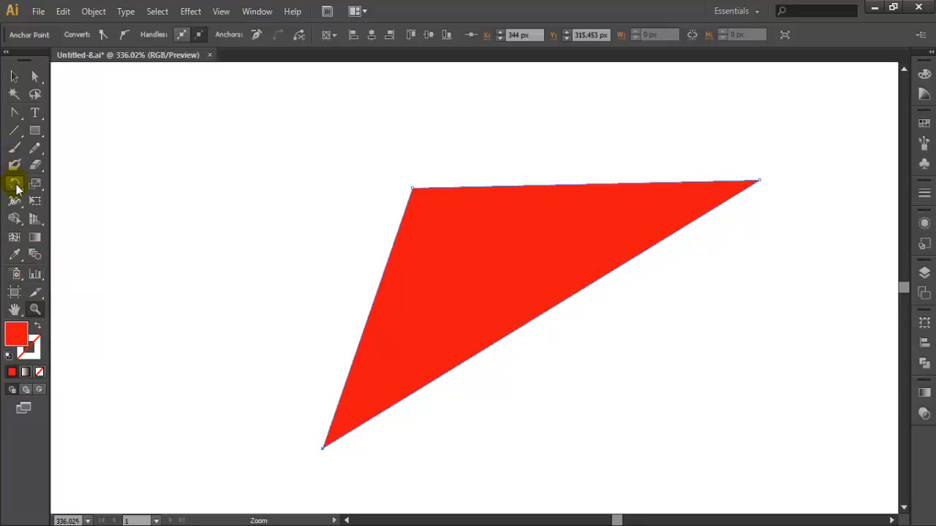
click(15, 112)
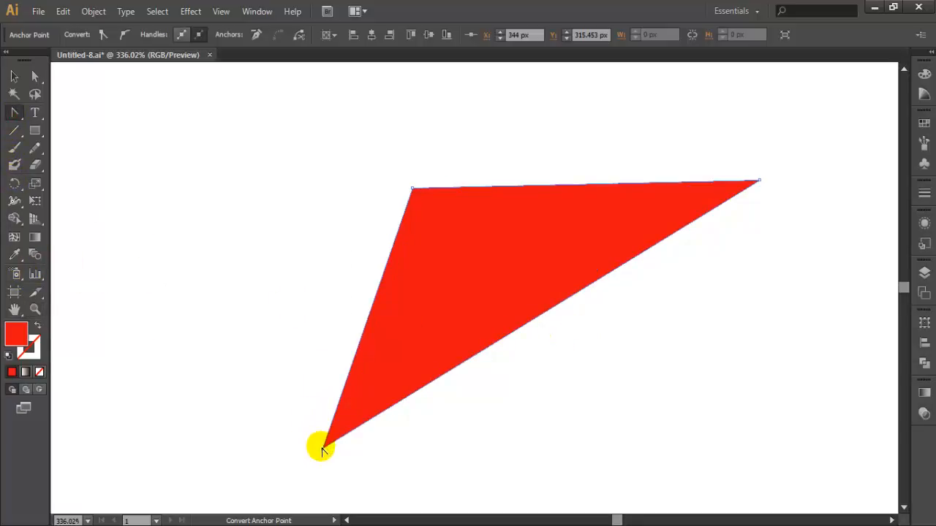
drag(323, 449, 349, 476)
drag(306, 446, 228, 361)
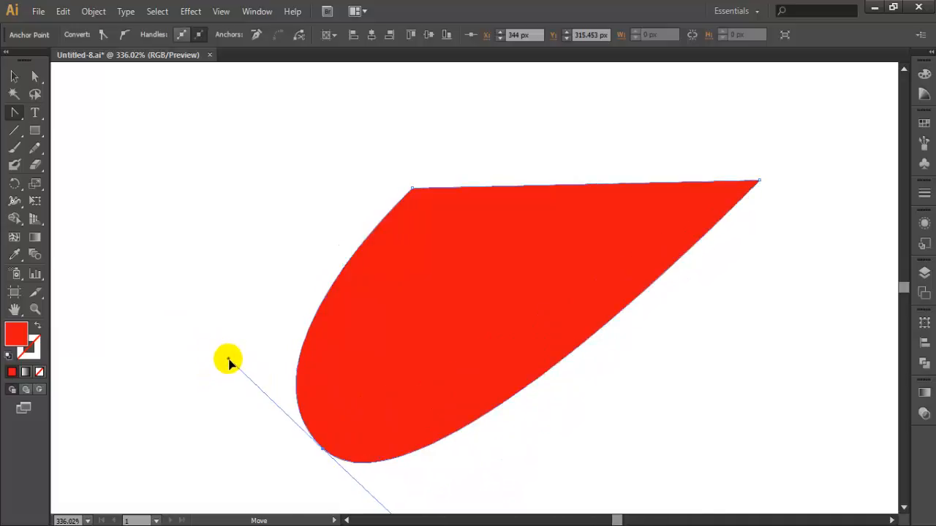
Step: Collapse the lower direction handle of the bottom-left anchor into its anchor, straightening the long lower edge
scroll(355, 426, down, 3)
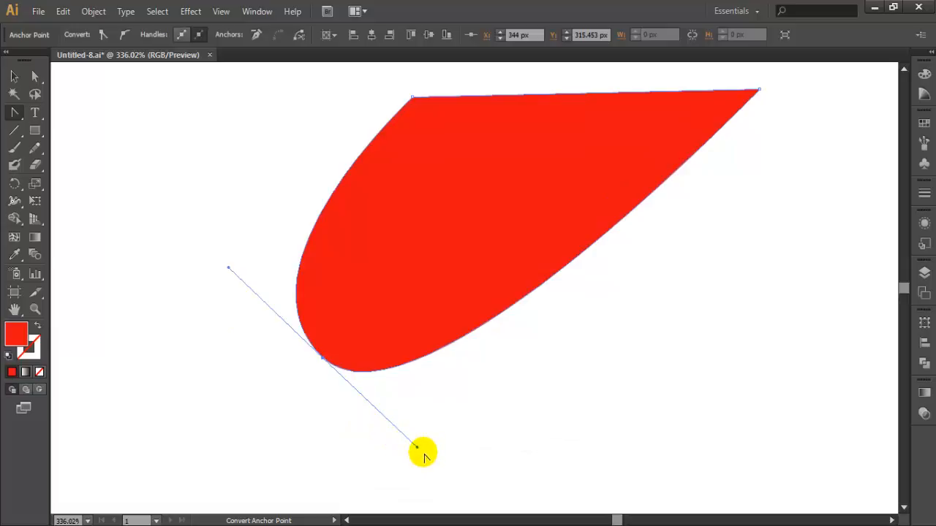
drag(416, 446, 325, 362)
scroll(380, 386, up, 2)
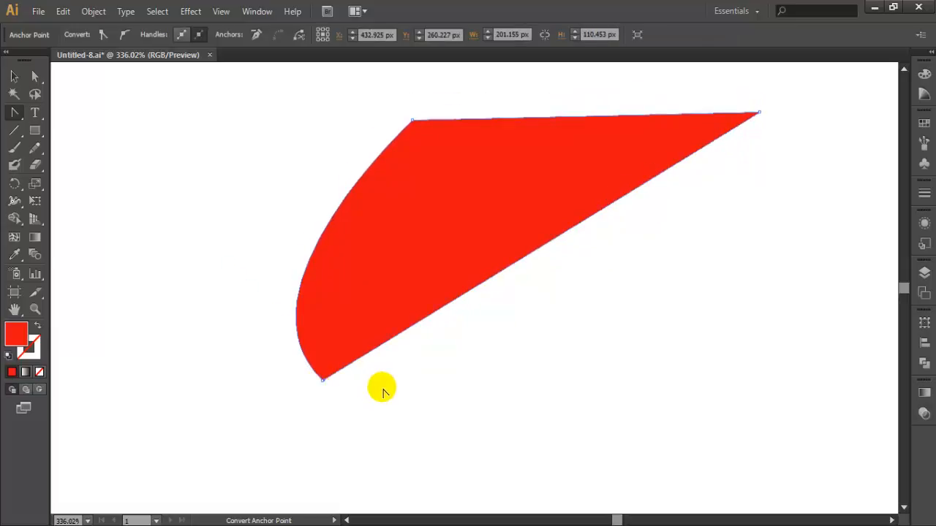
Step: Convert the shape's right-hand corner into a smooth point, with its direction handles slanting from upper left to lower right
click(361, 111)
click(592, 291)
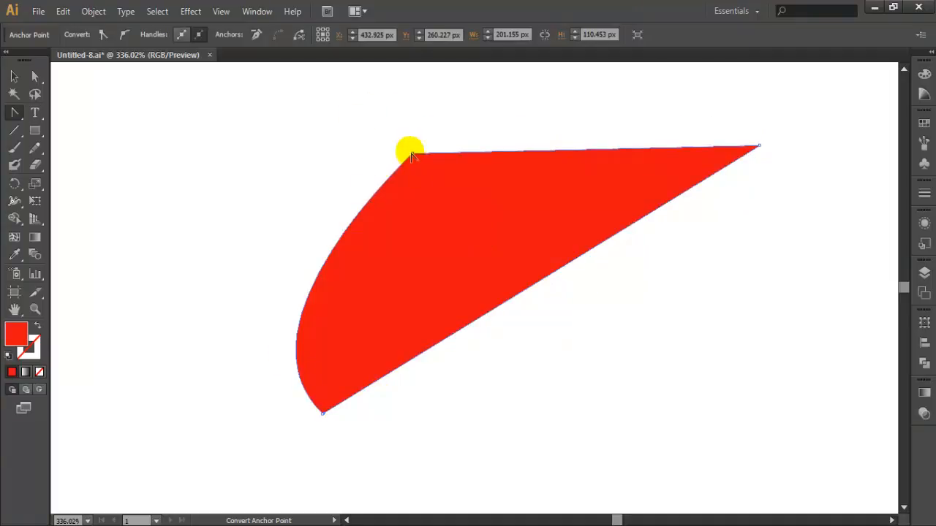
click(760, 149)
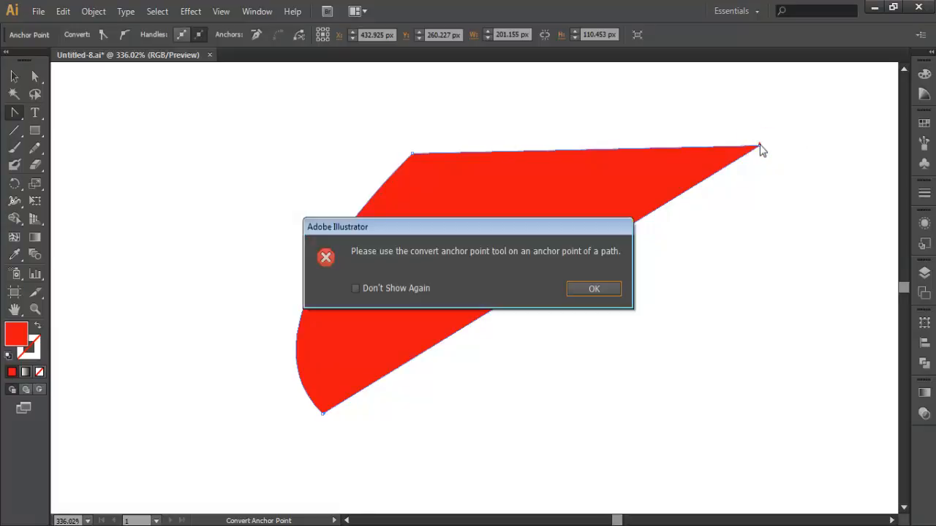
click(598, 290)
drag(760, 148, 795, 204)
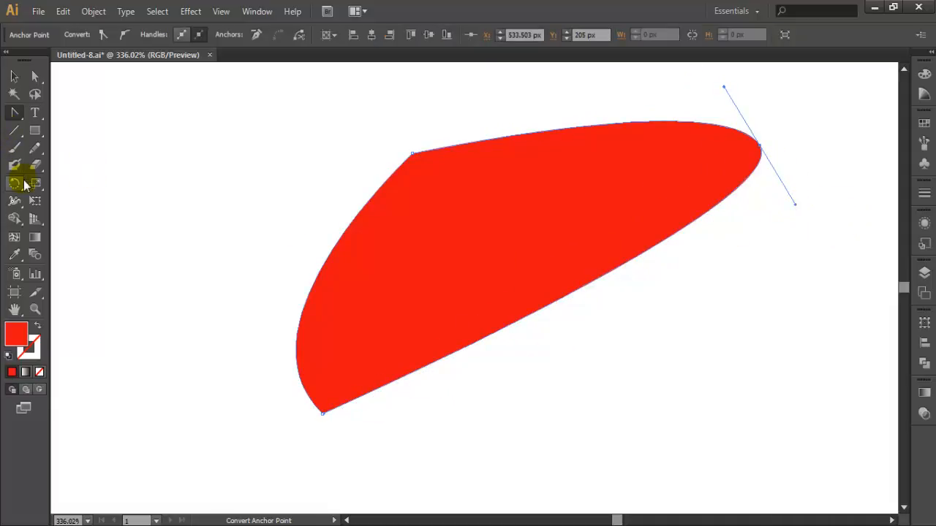
click(11, 115)
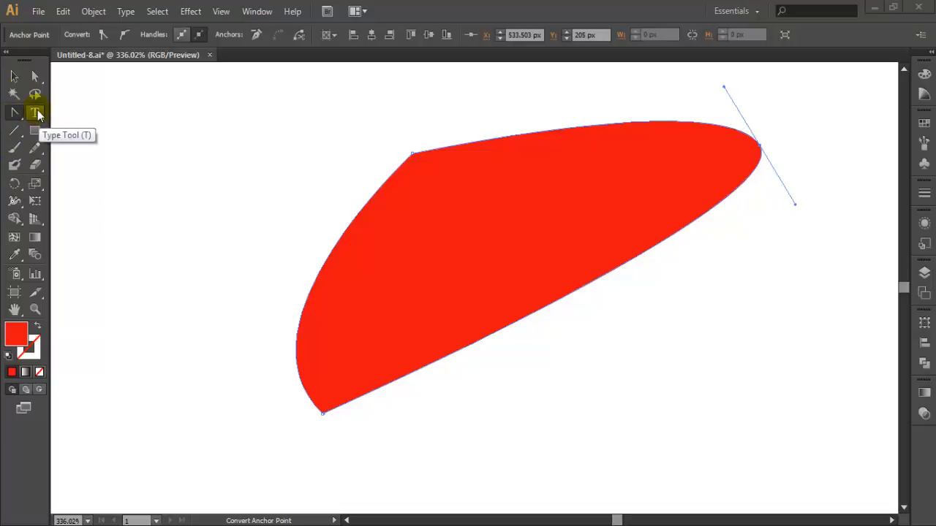
Step: Select the whole red shape with the Direct Selection tool and delete it
click(35, 76)
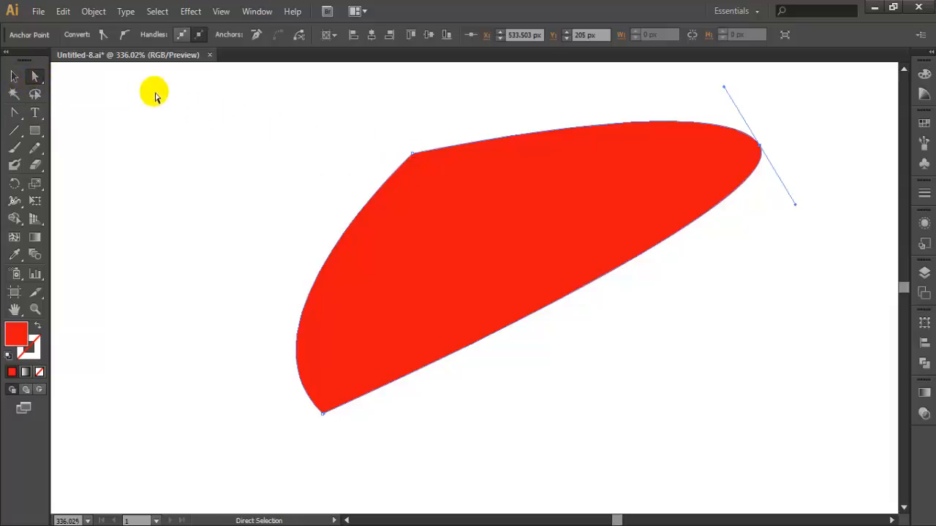
drag(129, 77, 840, 411)
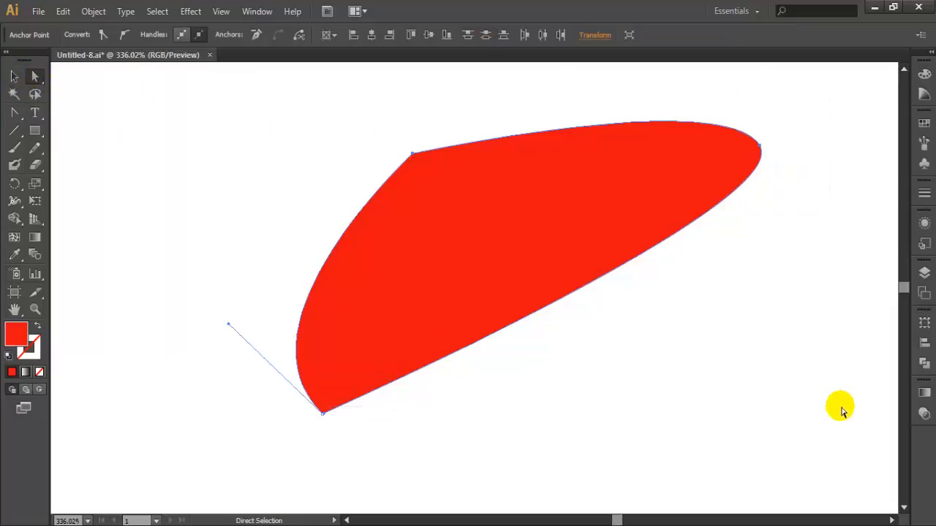
key(Delete)
key(Delete)
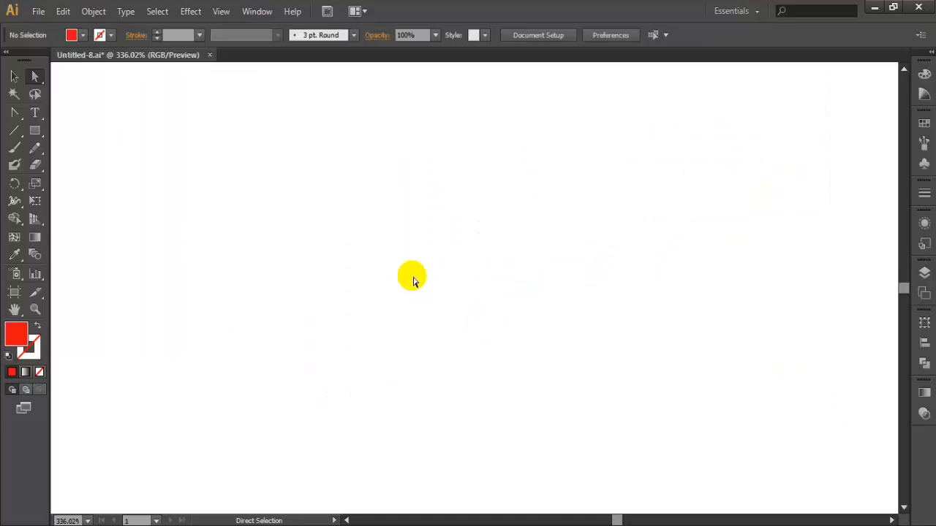
Step: Start a point text object in the upper-left part of the artboard with the Type Tool, viewing the artboard at 100%
click(35, 310)
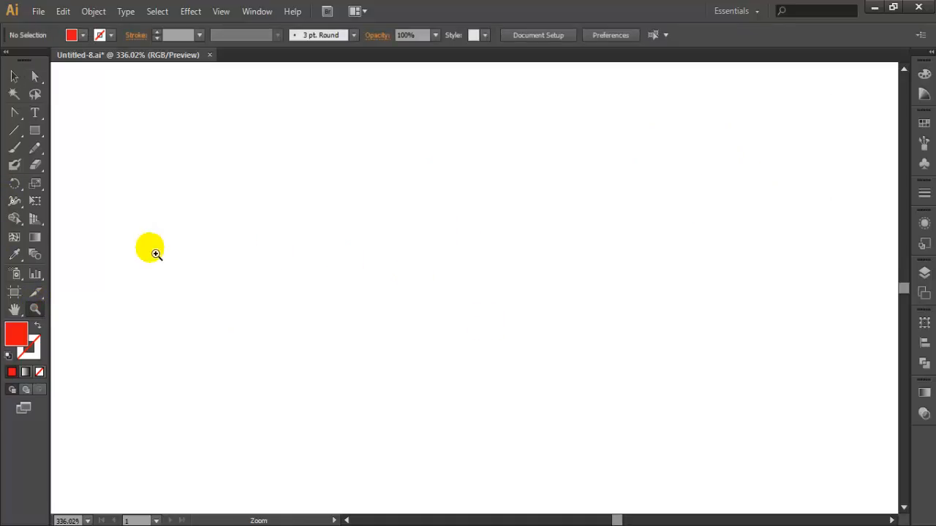
key(ctrl+1)
key(alt)
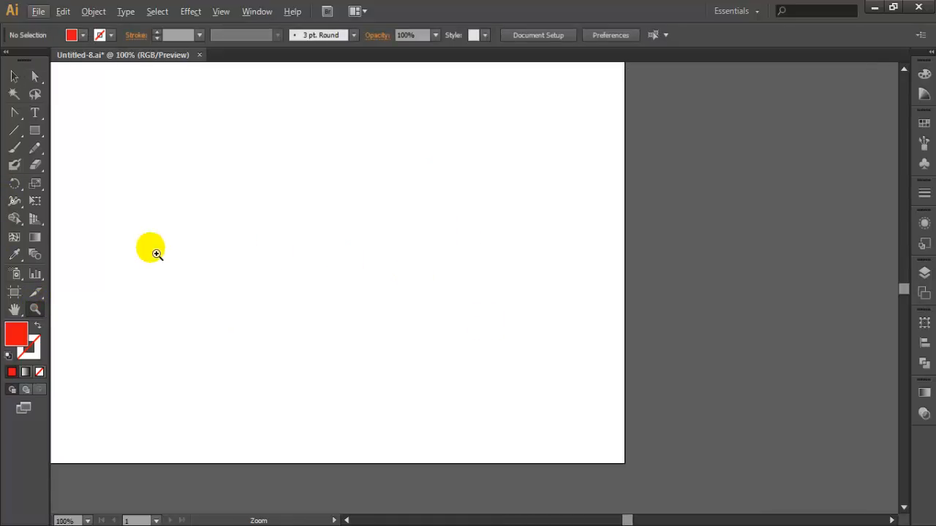
drag(623, 520, 618, 520)
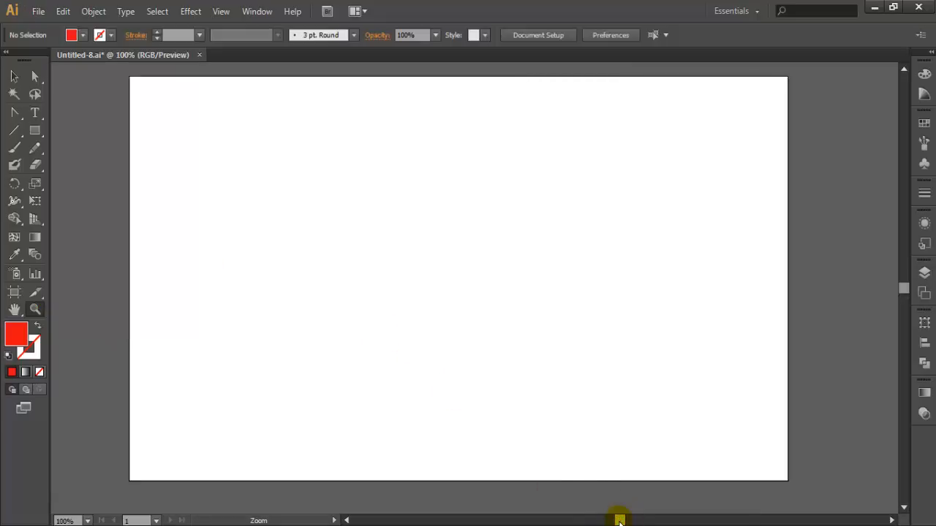
click(36, 115)
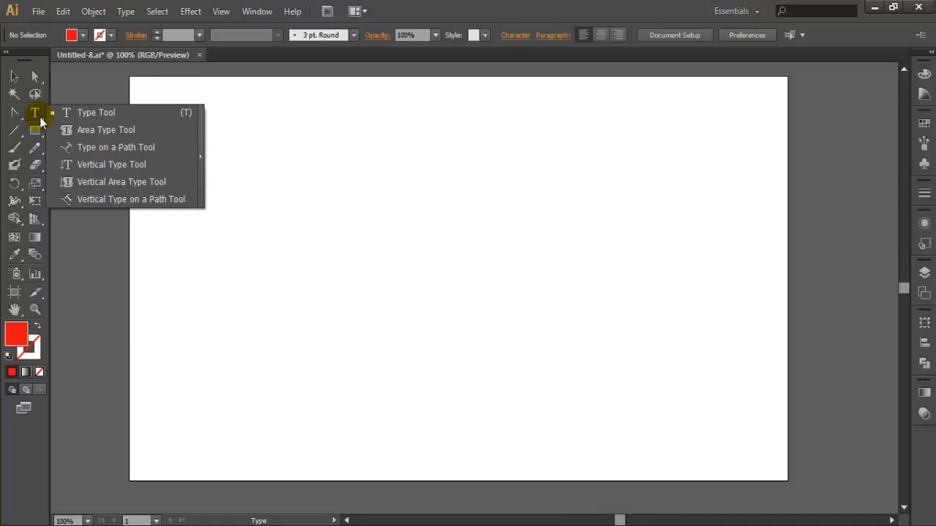
click(80, 124)
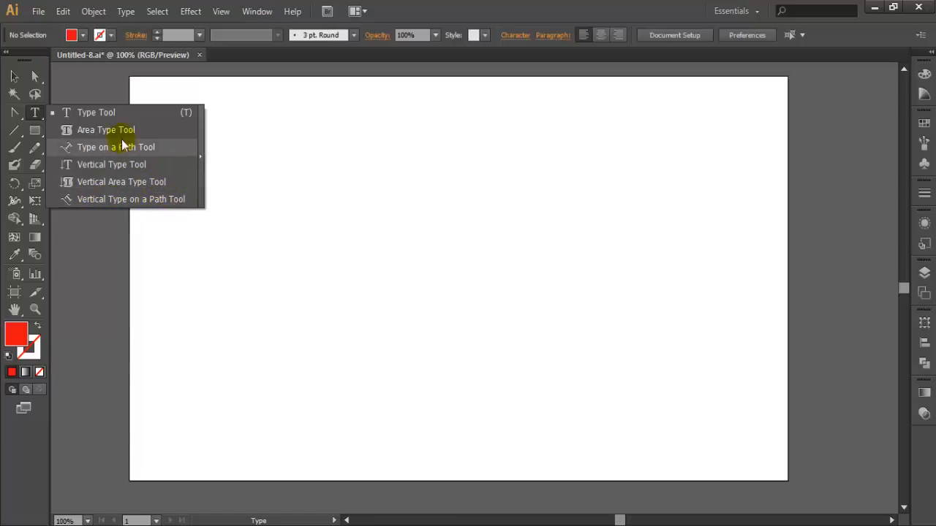
click(88, 112)
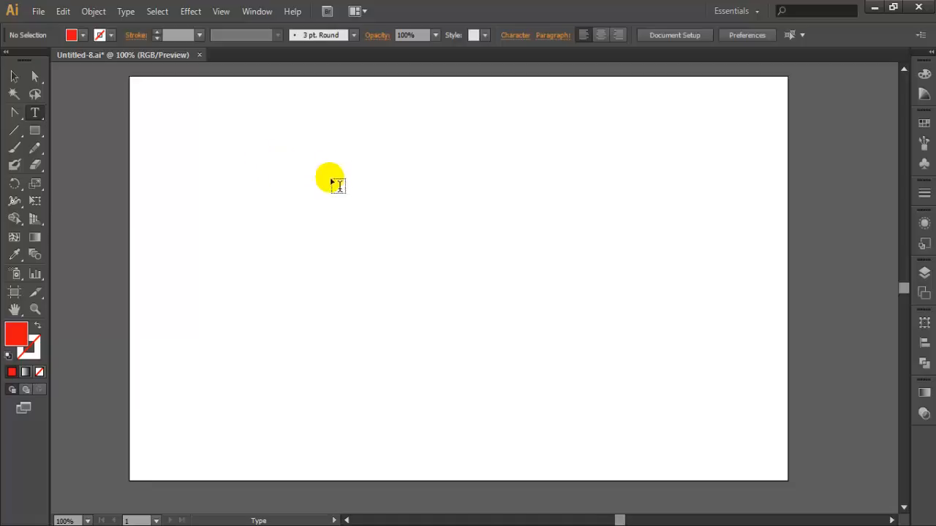
click(268, 179)
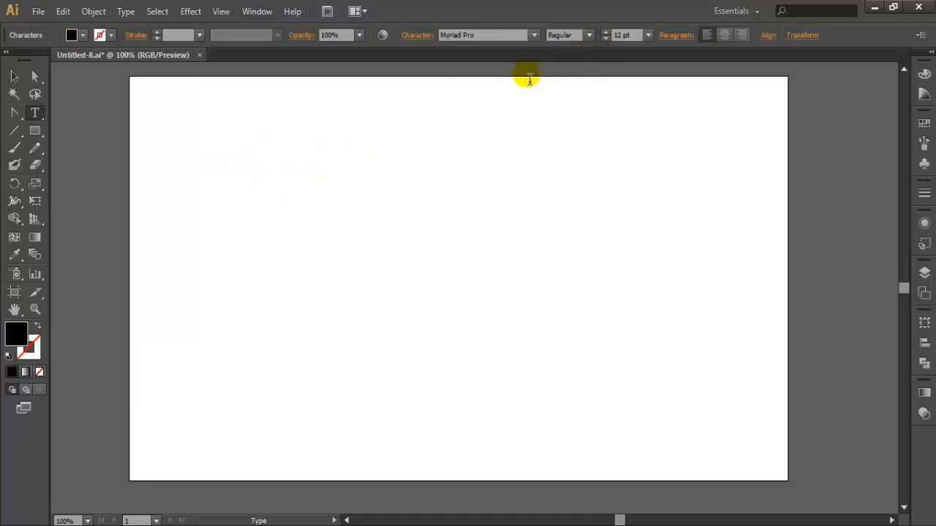
Step: Set the new text's font to Times New Roman and its style to Italic
click(515, 38)
text(Times New Roman)
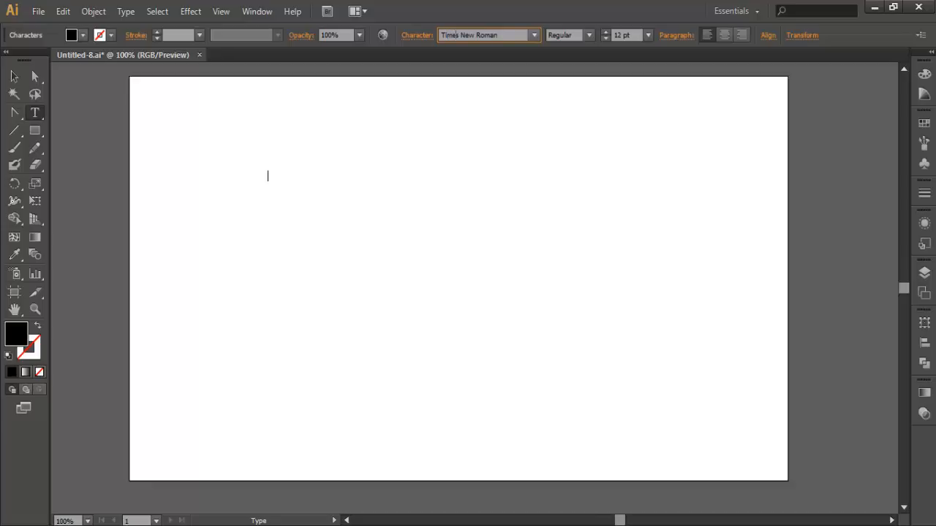
key(Return)
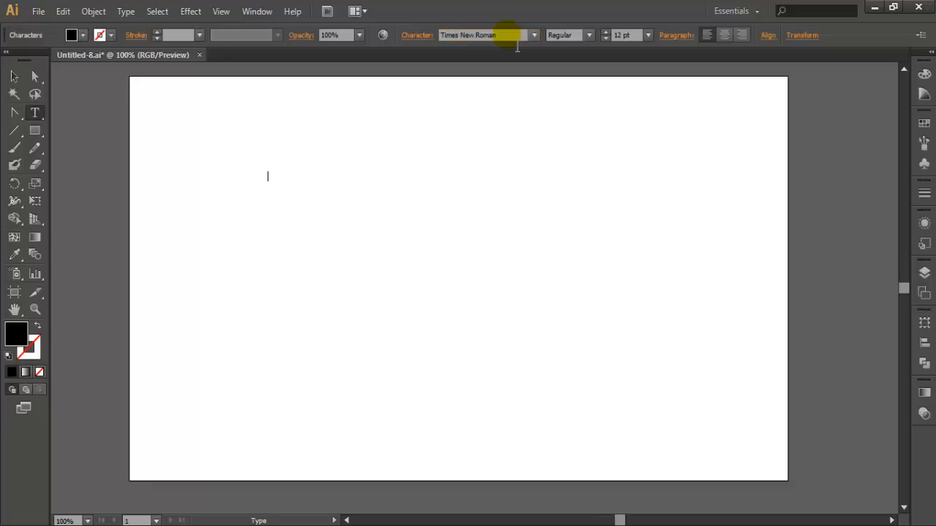
click(589, 35)
click(574, 82)
click(588, 36)
click(575, 69)
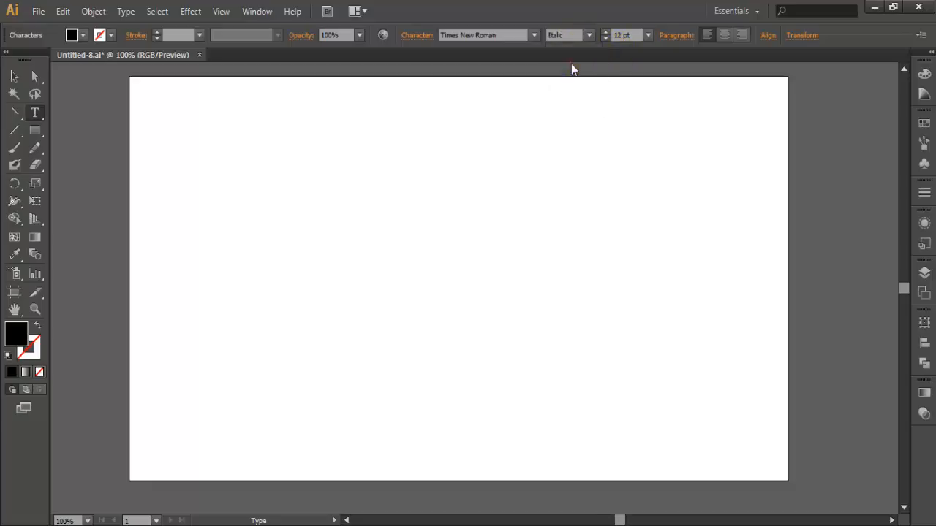
Step: Set the text size to 60 pt and enter "Design by yourself" in the text object
click(647, 35)
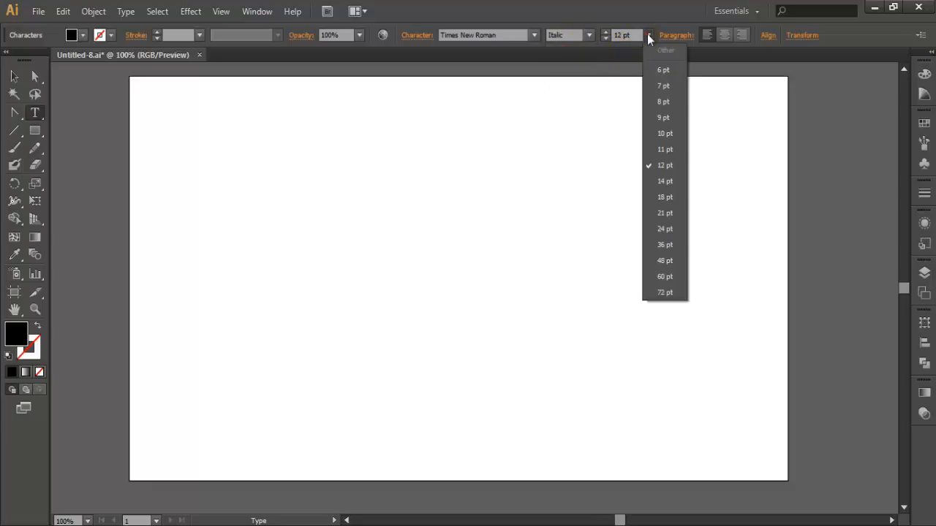
click(657, 281)
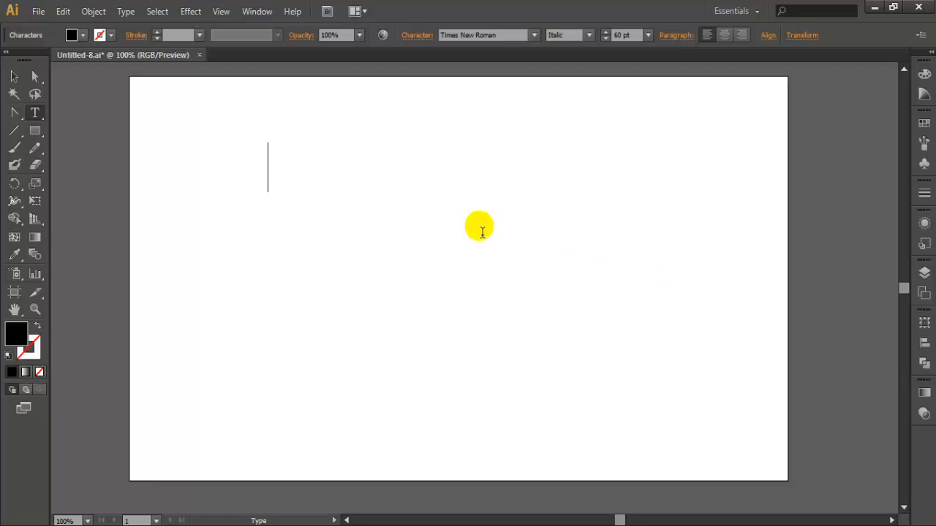
text(Des)
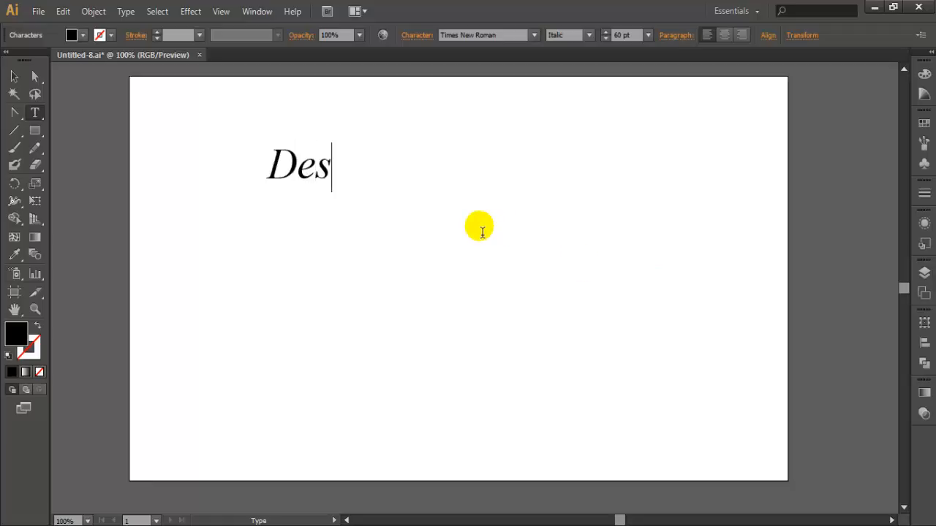
text(ign)
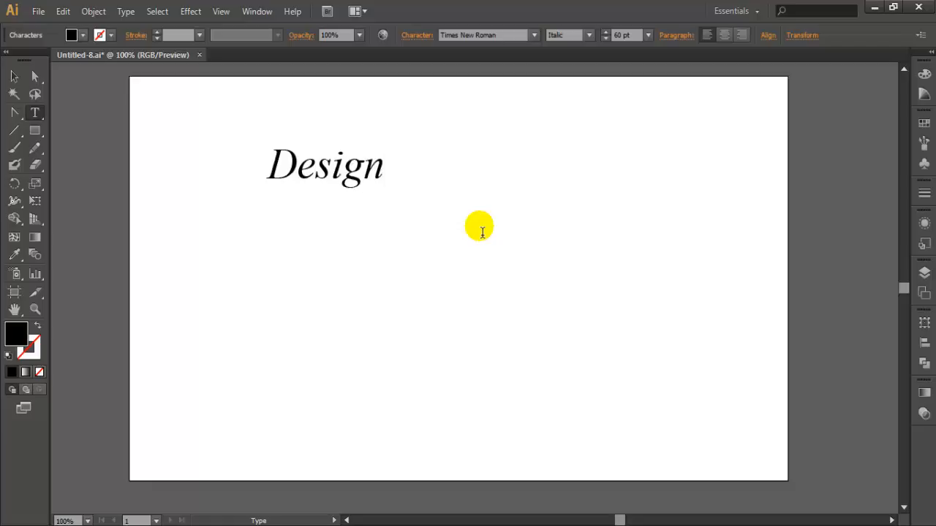
text( by )
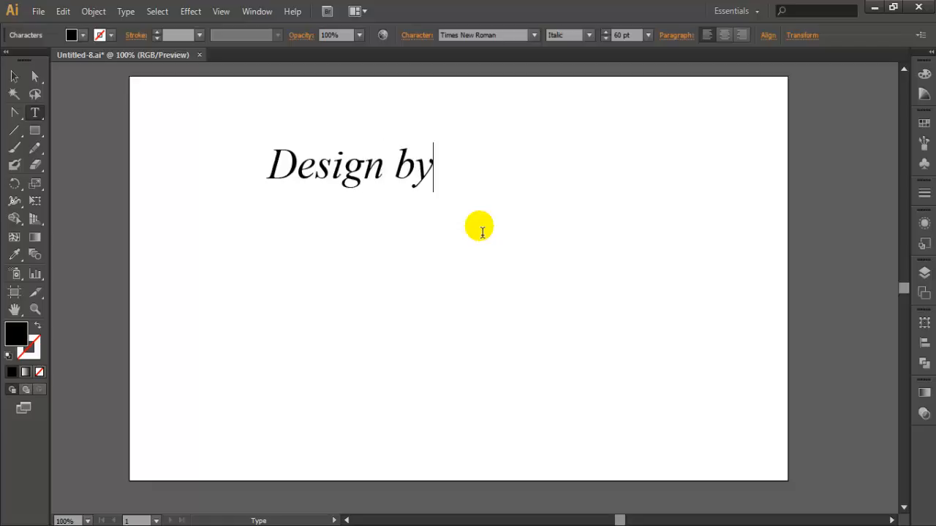
text(yo)
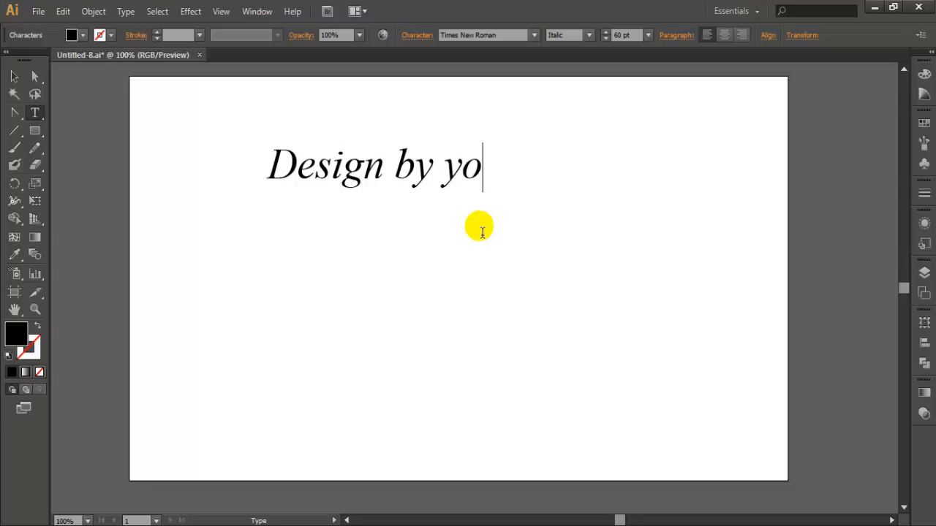
text(ursel)
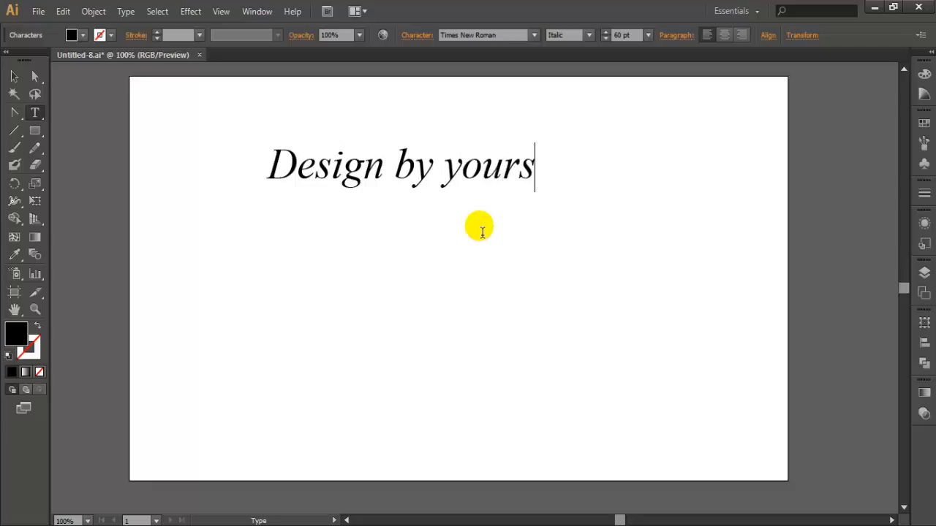
key(BackSpace)
text(elf)
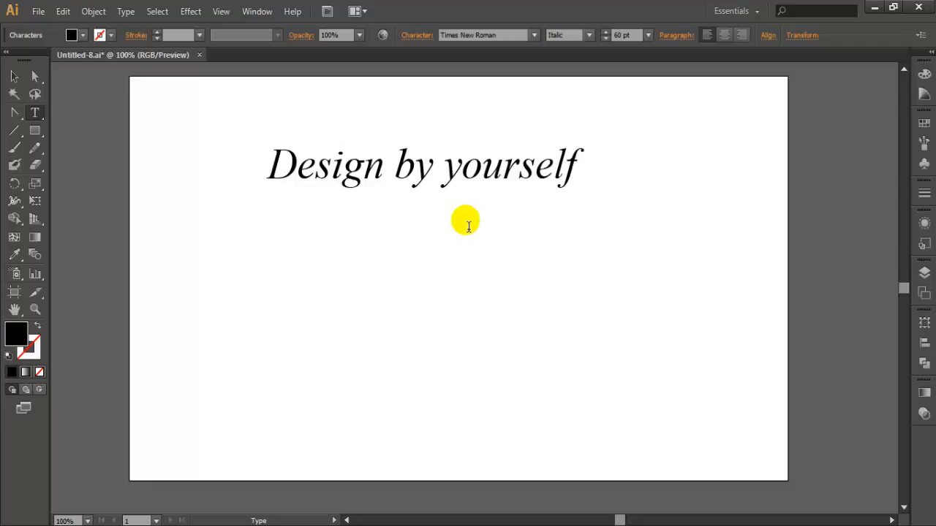
Step: Set the whole "Design by yourself" text to a size of 72 pt and the Bold style
drag(268, 166, 633, 168)
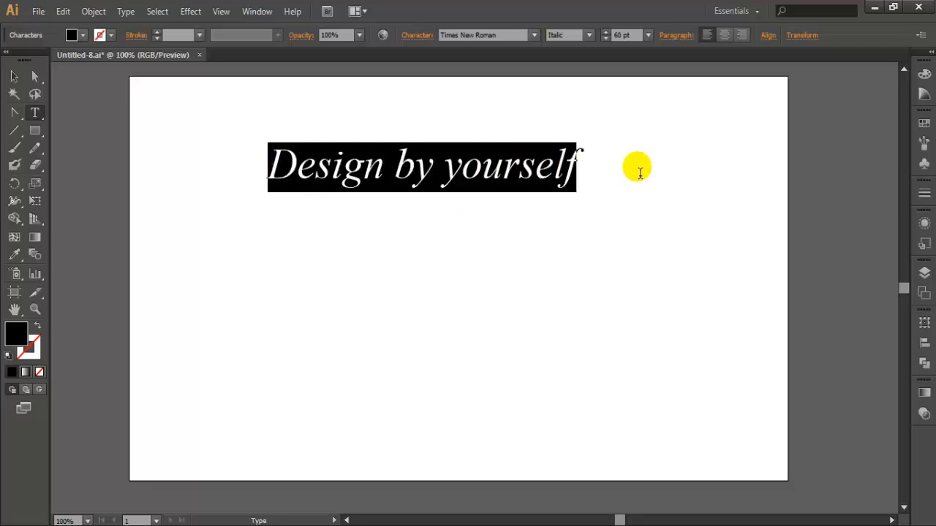
click(648, 35)
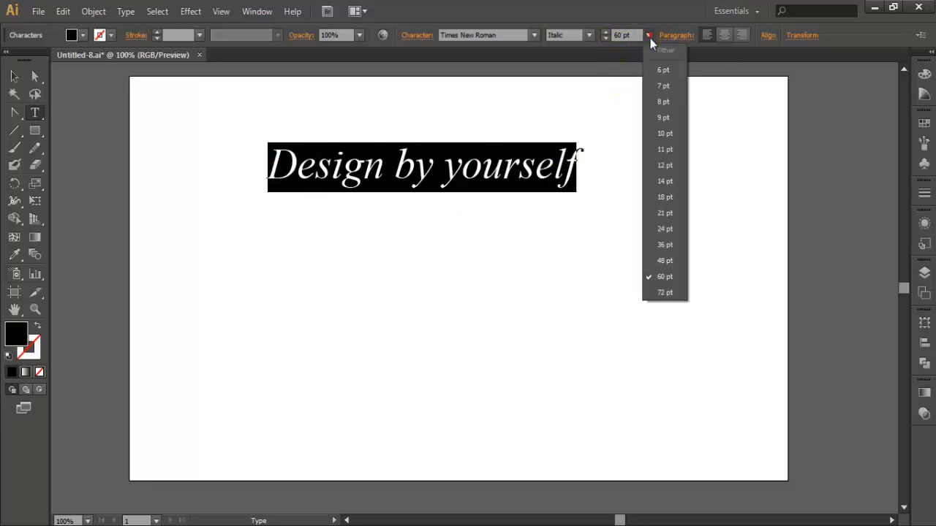
click(637, 300)
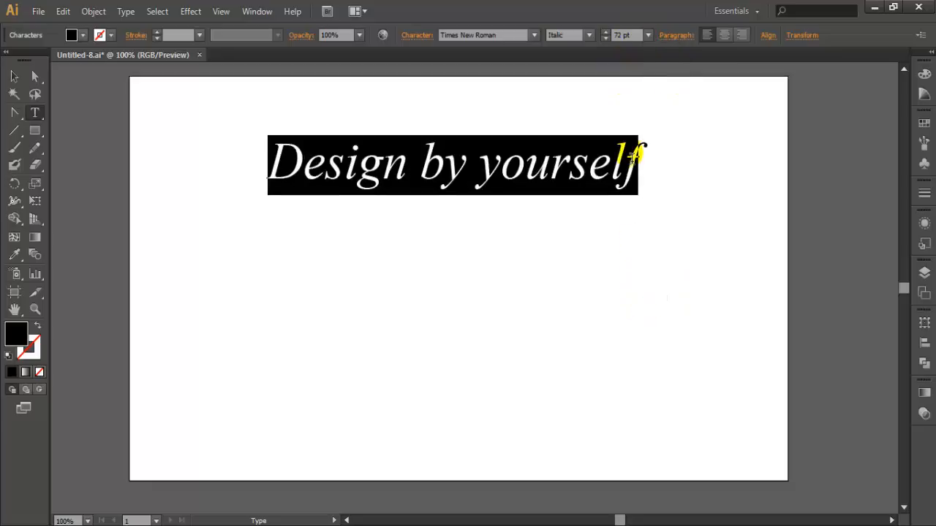
click(576, 35)
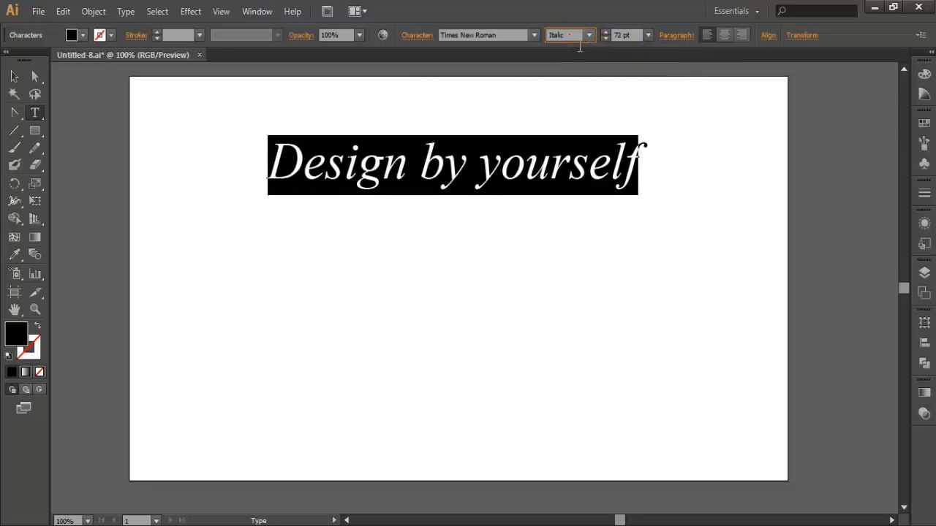
click(595, 37)
click(579, 89)
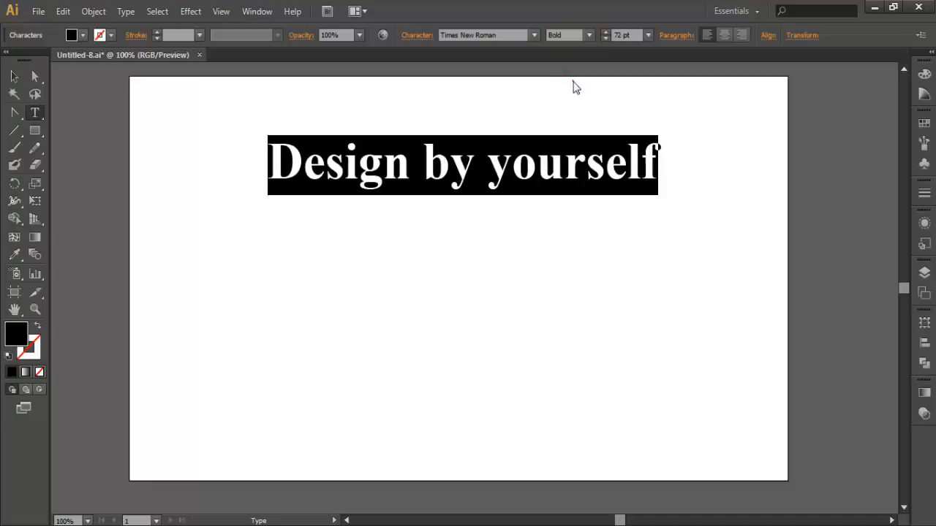
Step: Try out neighbouring fonts on the selected text, including TeeshtaMJ, Tekton Pro and SutonnySushreeMJ, and settle on Tahoma
click(528, 38)
key(Up)
key(Up)
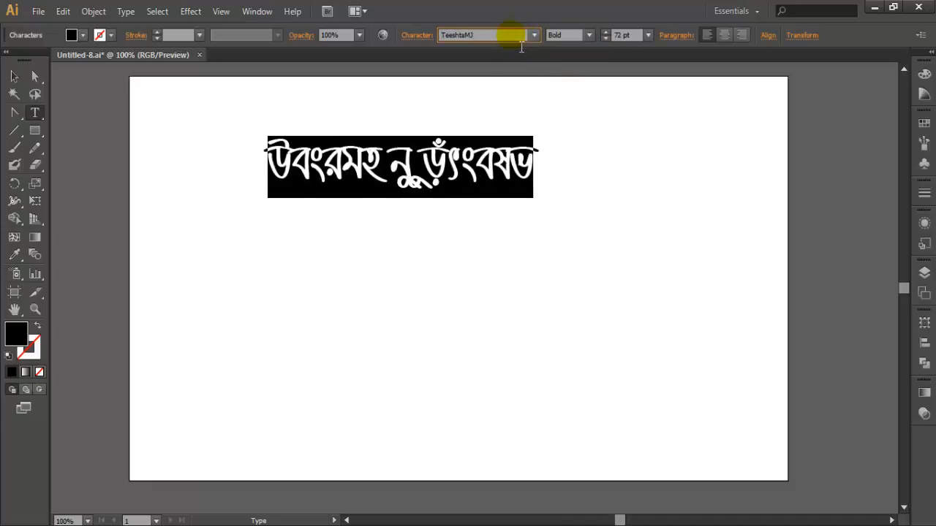
key(Down)
key(Down)
key(Down)
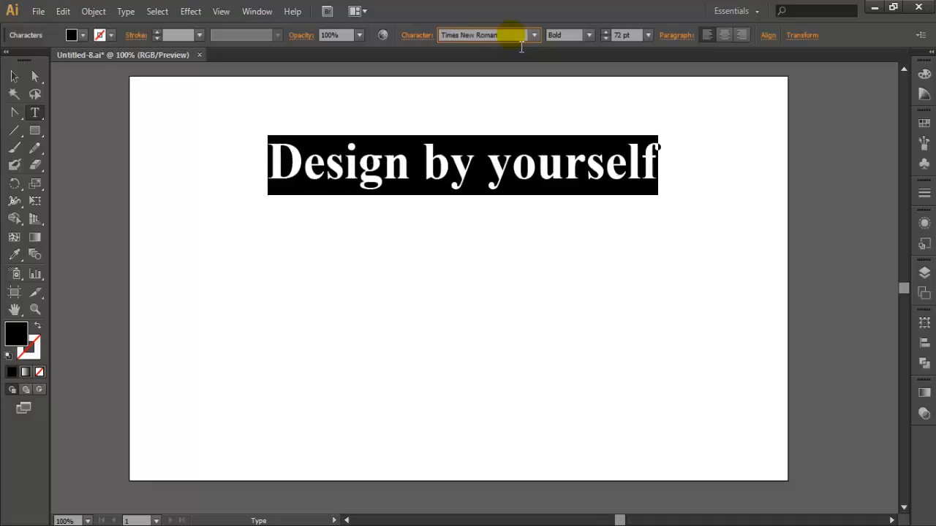
key(Up)
key(Up)
key(Up)
key(Up)
key(Up)
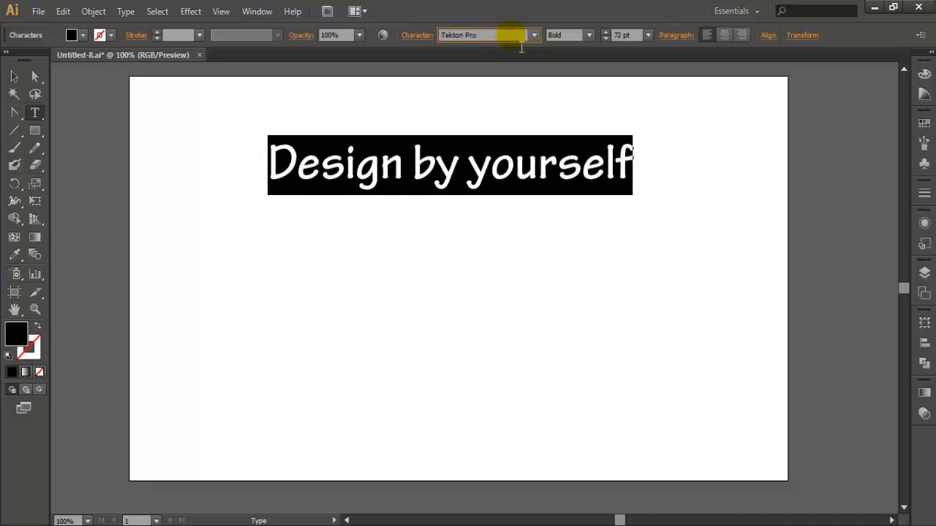
key(Up)
key(Up)
key(Up)
key(Up)
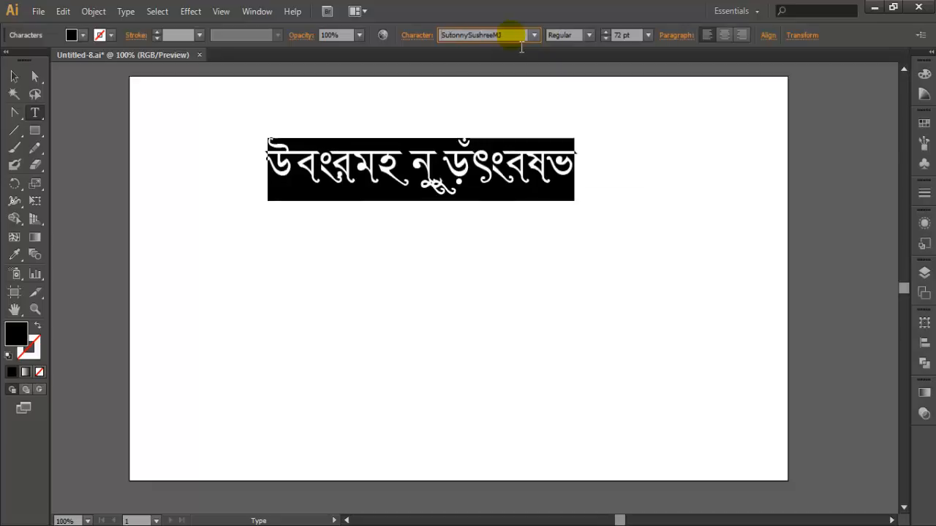
key(Down)
key(Down)
key(Down)
key(Down)
key(Down)
key(Down)
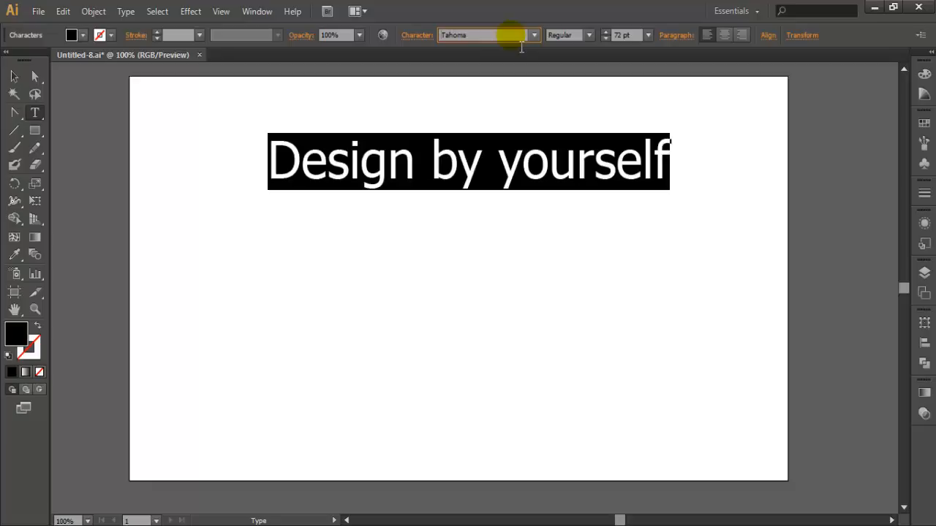
Step: Select the "Design by yourself" text object with the Direct Selection tool and delete it
click(35, 76)
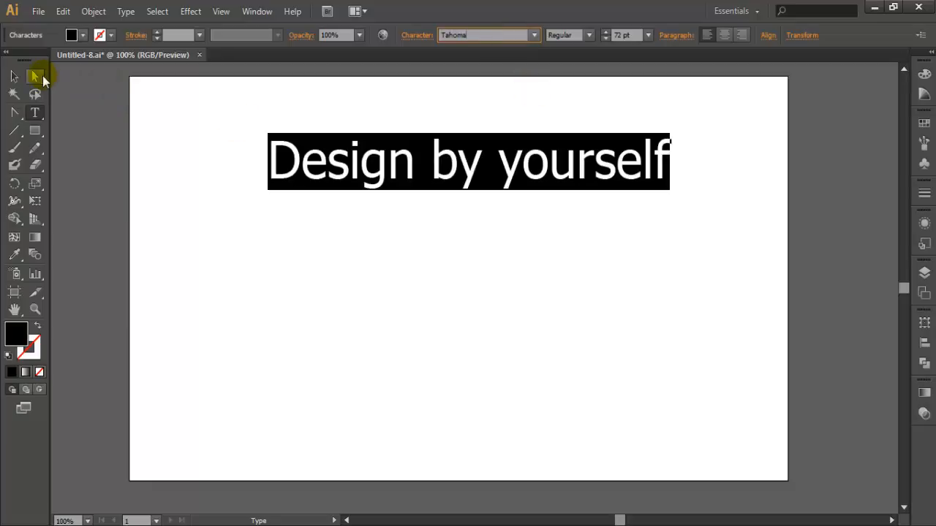
drag(373, 175, 361, 185)
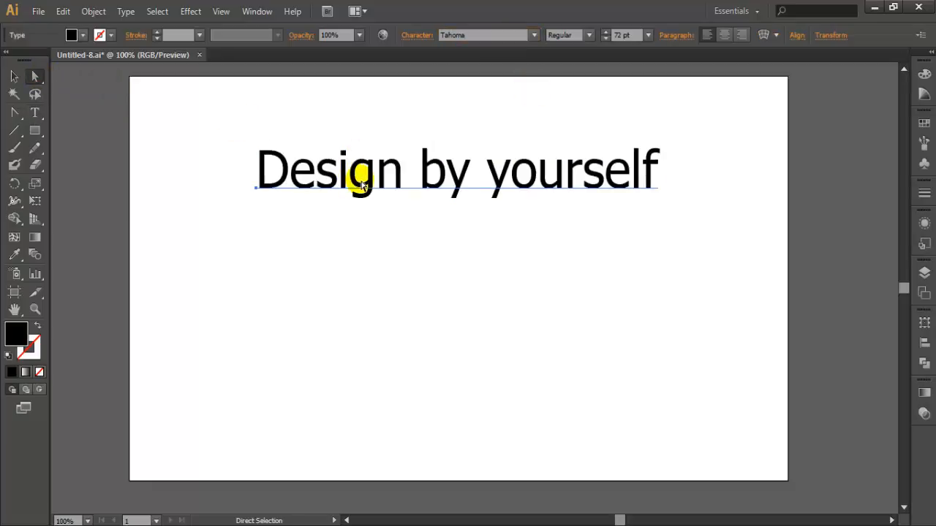
key(Delete)
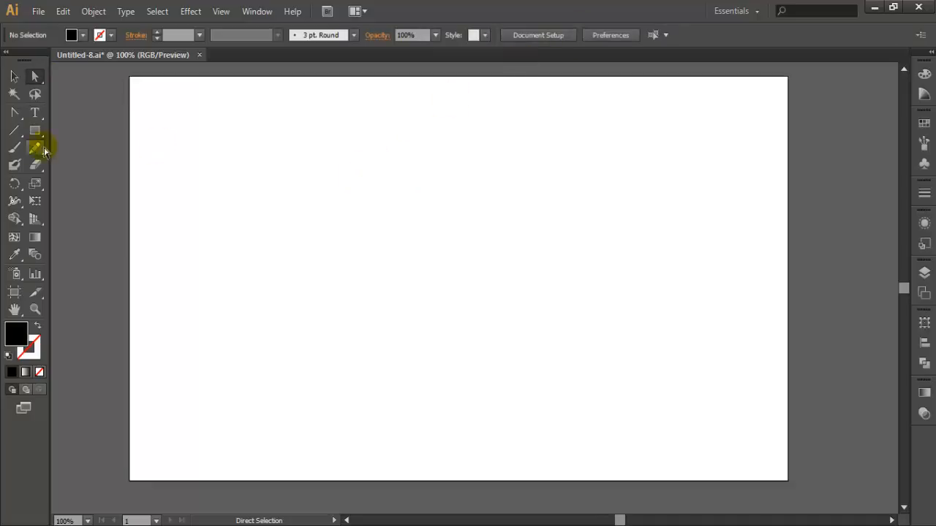
Step: Start a new point text object in the upper part of the artboard and set its font to SutonnyMJ
click(34, 112)
click(323, 186)
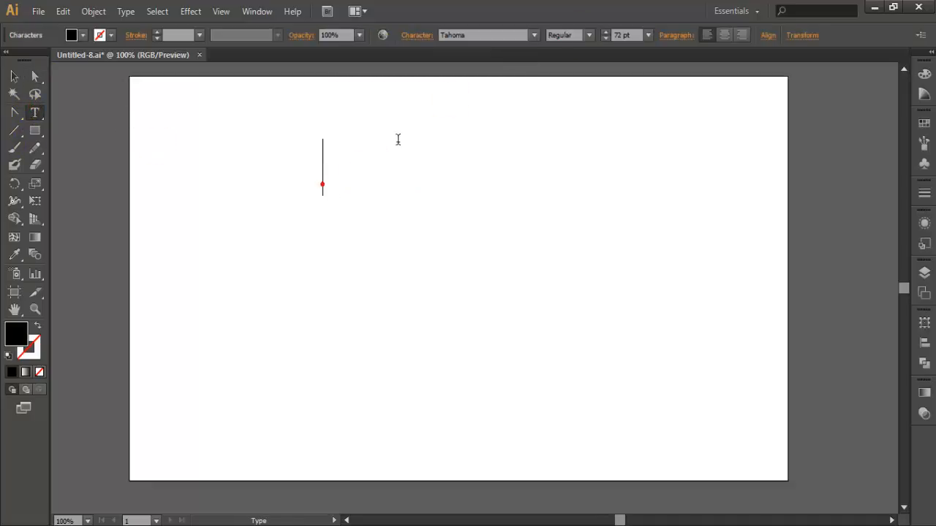
click(495, 33)
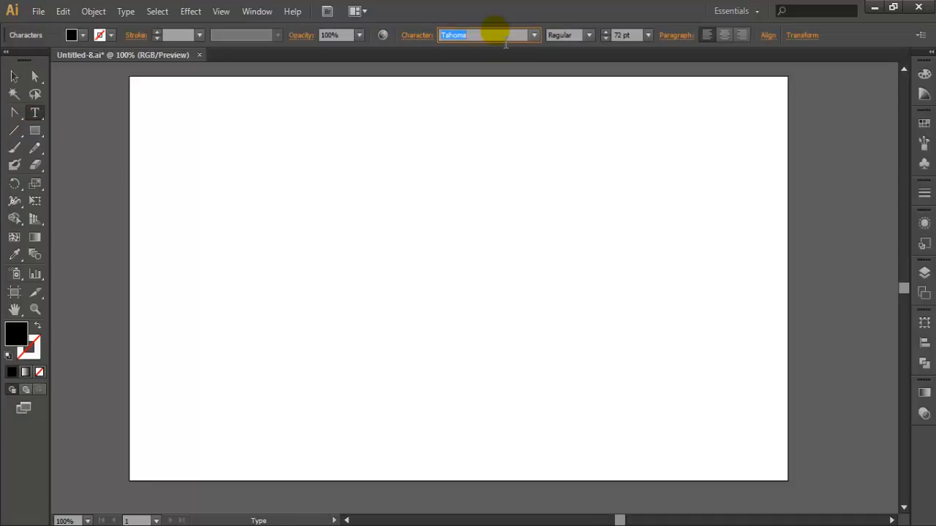
text(sut)
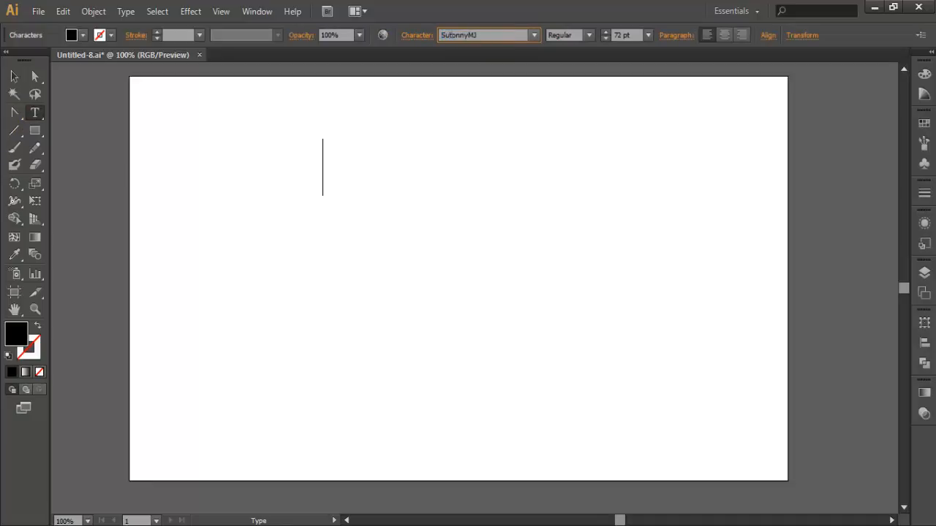
key(Return)
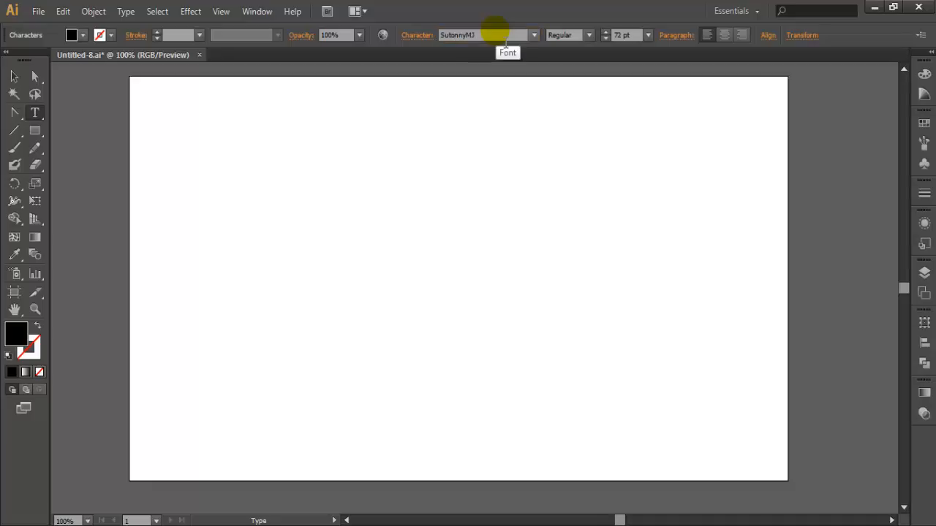
Step: Enter the sample Bengali text "মলবরফভহপমফলফশ" (gjeidfncgdjdk) in the SutonnyMJ font
text(h)
key(BackSpace)
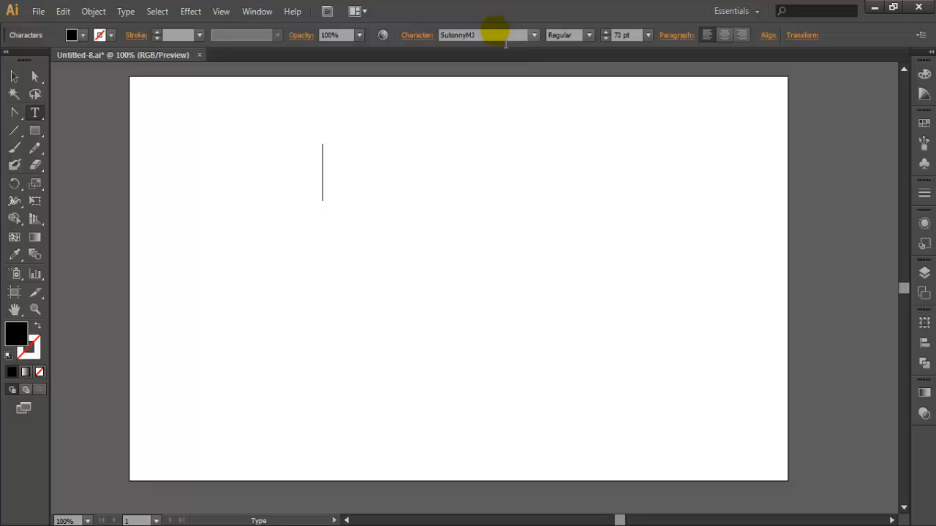
text(h)
key(BackSpace)
text(gjeidf)
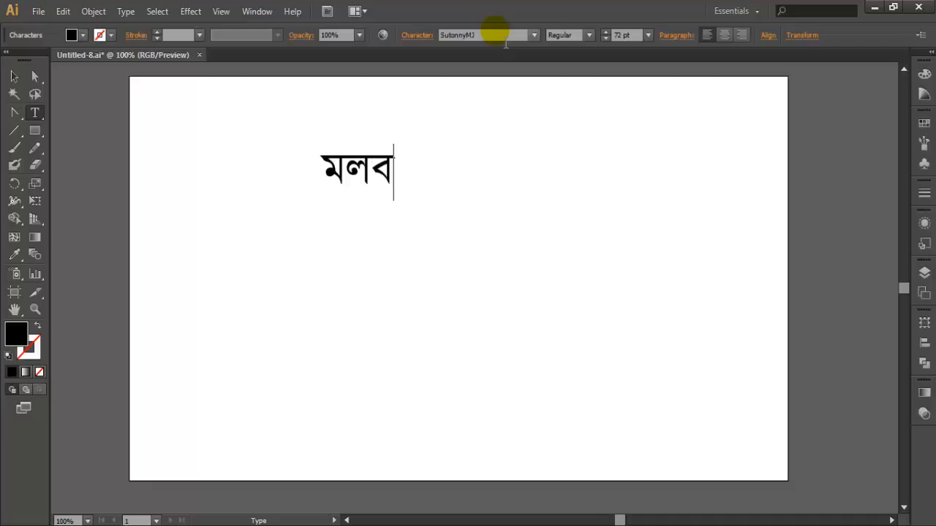
text(ncgdjdk)
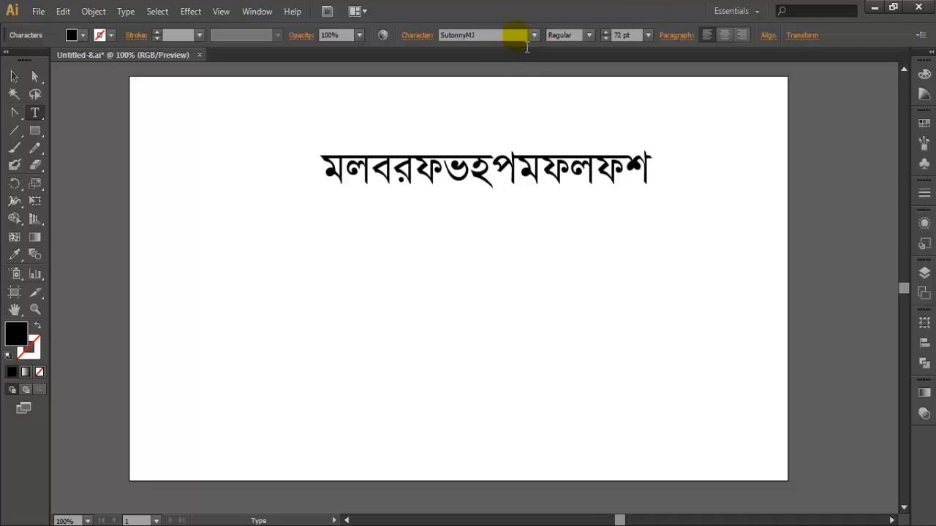
Step: Try to switch the font to Times New Roman with the cursor at the end of the Bengali text
click(516, 35)
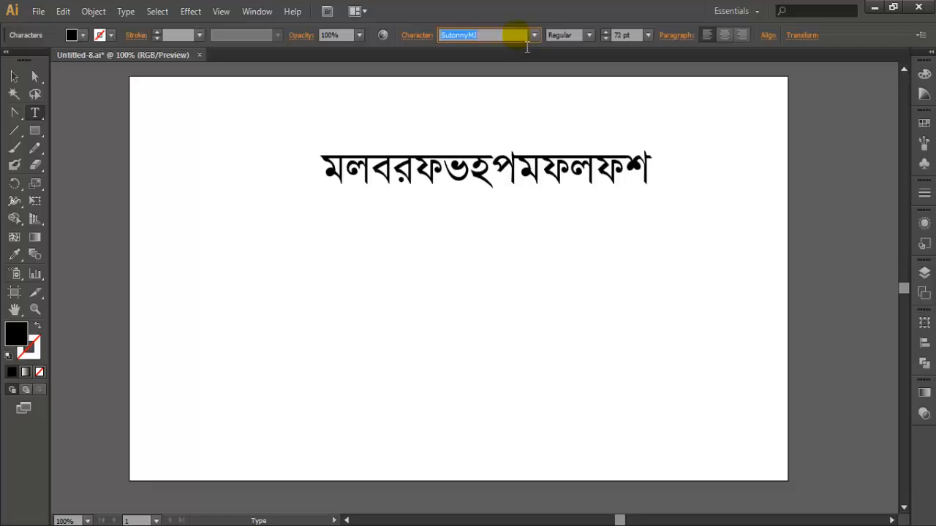
text(ti)
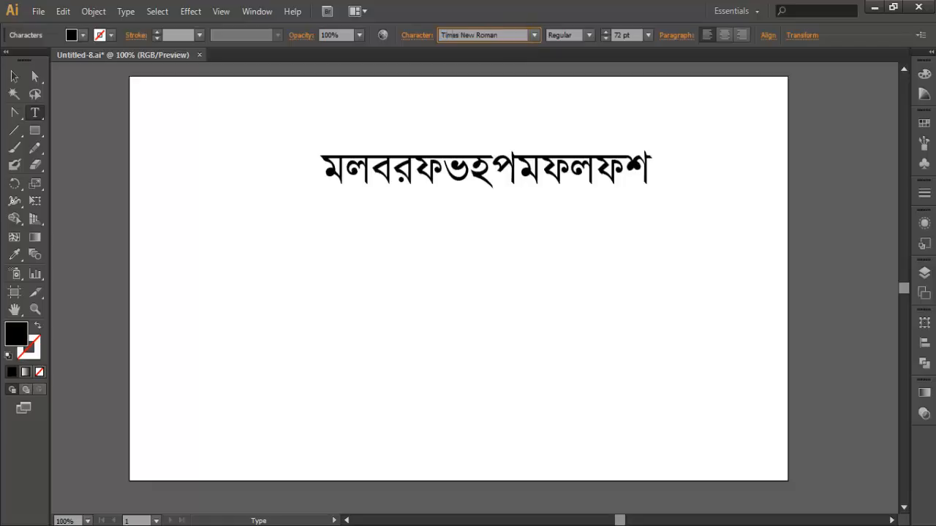
text(mes)
key(Return)
Step: Erase all the Bengali characters from the text object, keeping it open for editing
key(BackSpace)
key(BackSpace)
key(BackSpace)
key(BackSpace)
key(BackSpace)
key(BackSpace)
key(BackSpace)
key(BackSpace)
key(BackSpace)
key(BackSpace)
key(BackSpace)
key(BackSpace)
key(BackSpace)
key(BackSpace)
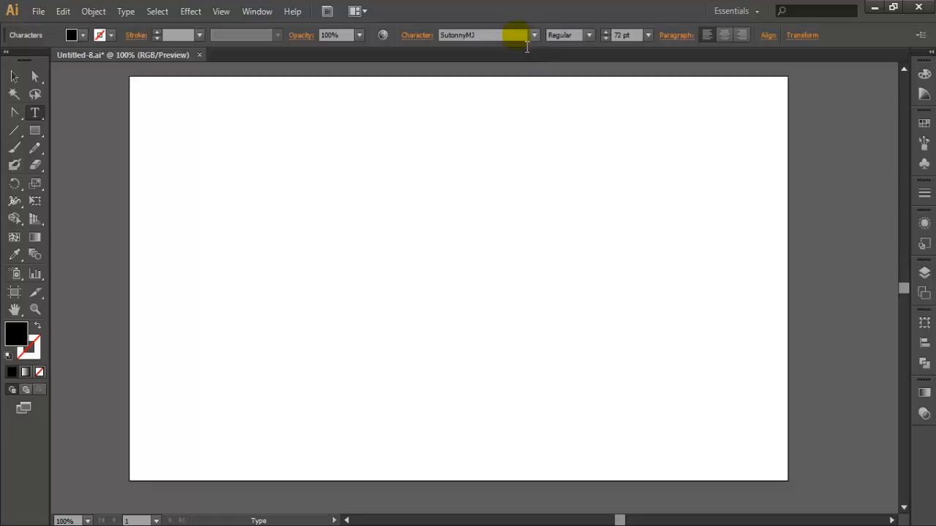
Step: Set the emptied text object's font to Times New Roman and enter the sample text "kfffjjjjjJ"
click(518, 35)
text(Times New Roman)
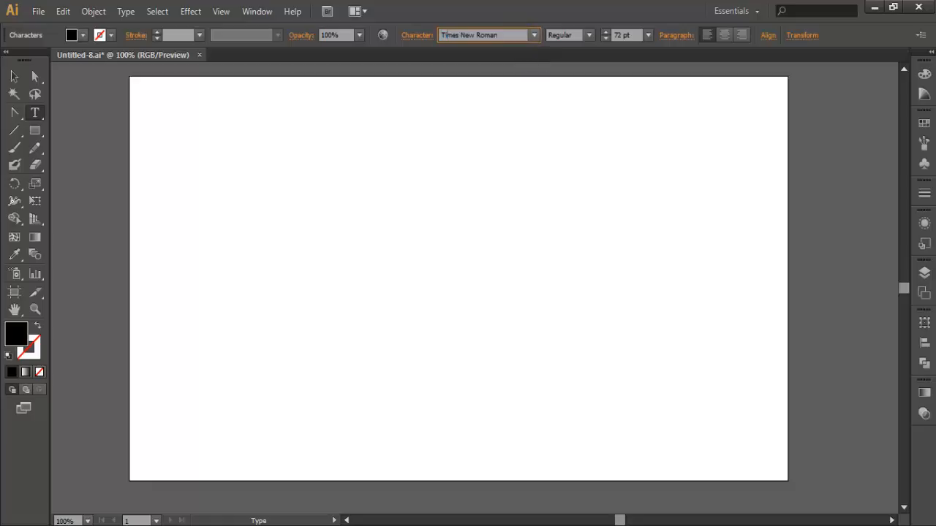
key(Return)
text(kf)
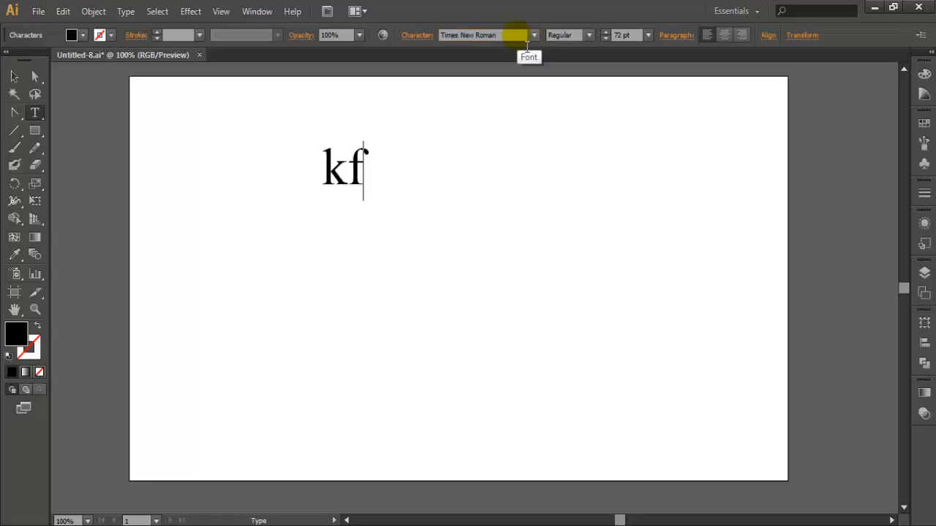
text(ffjj)
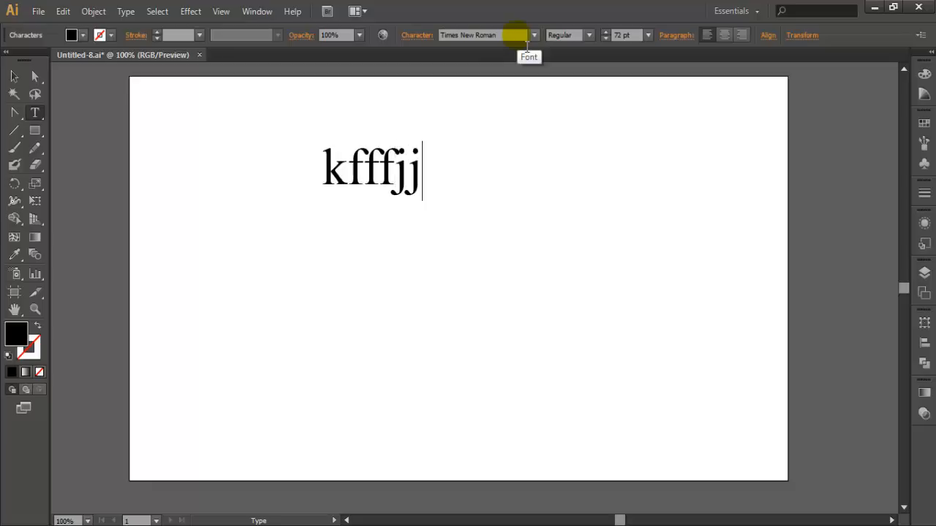
text(jjjJ)
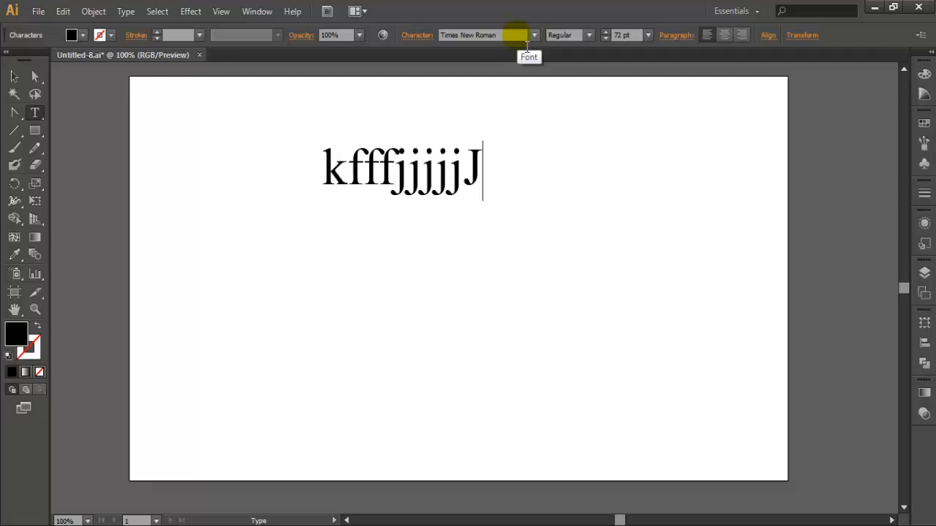
Step: Add "Jl" to the end of the sample text, then erase all of the text
text(Jl)
key(ctrl+a)
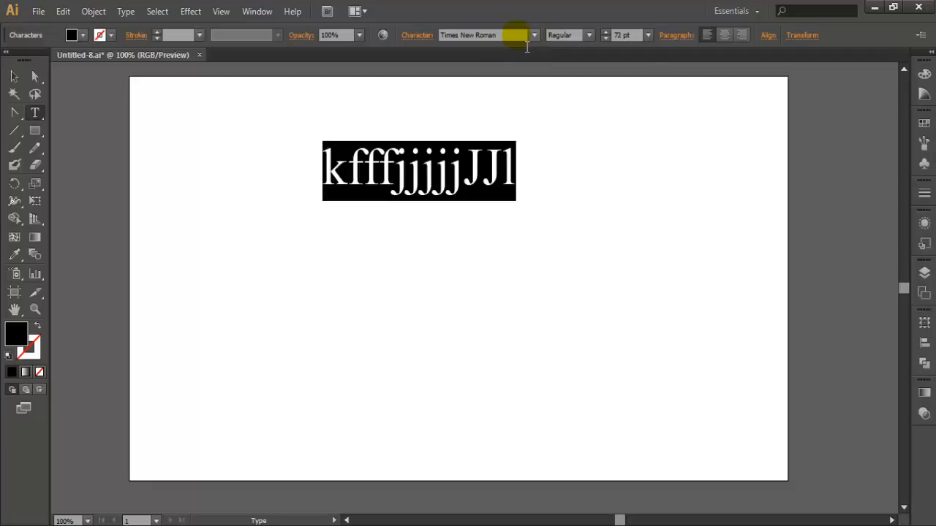
key(BackSpace)
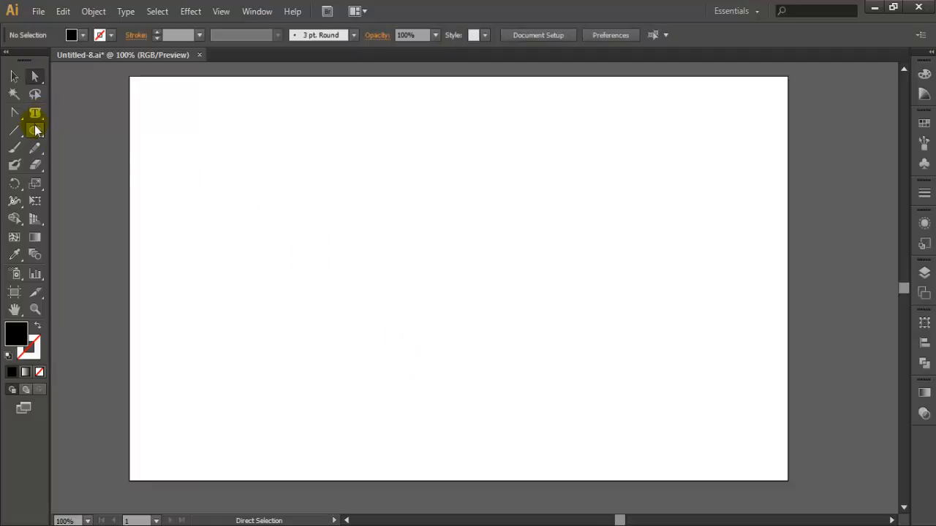
Step: Draw a large, slightly tall ellipse in the middle of the artboard with the Ellipse Tool
click(36, 130)
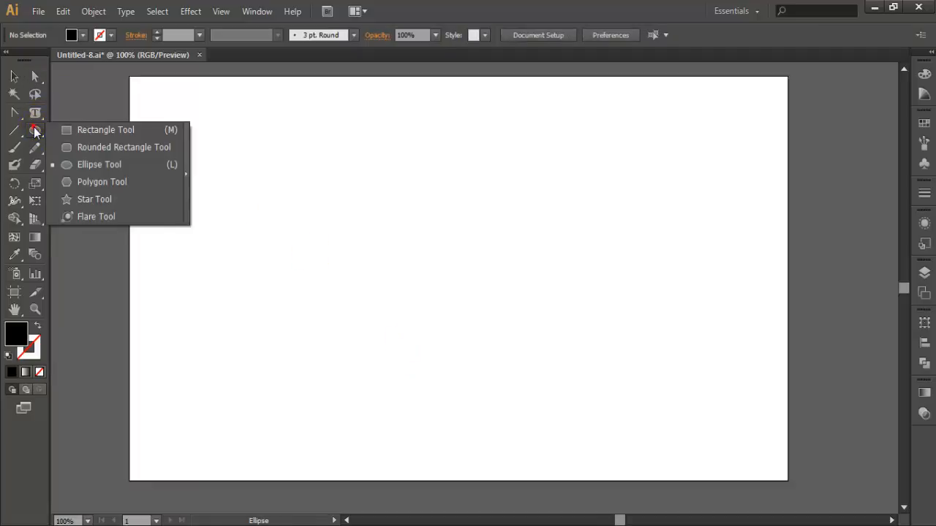
click(82, 164)
drag(366, 140, 596, 390)
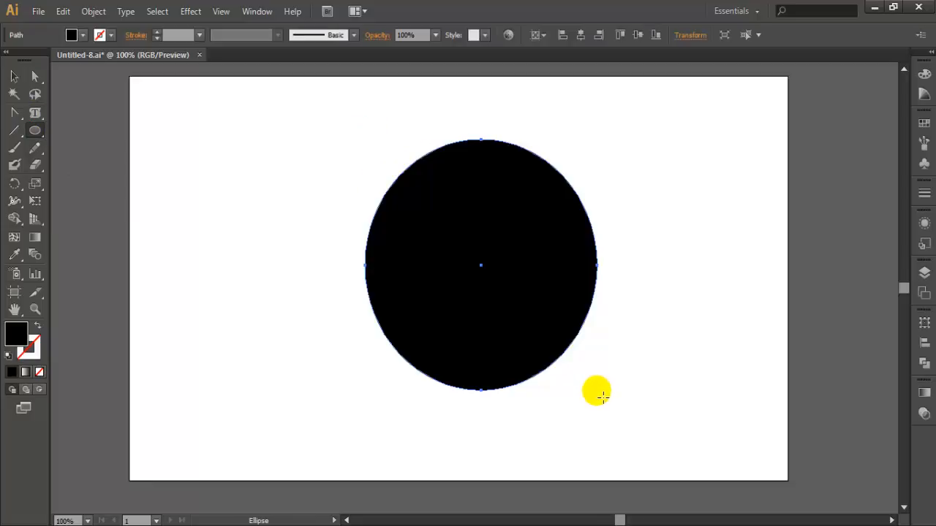
Step: Remove the ellipse's fill and give it a red 5 pt stroke
click(81, 35)
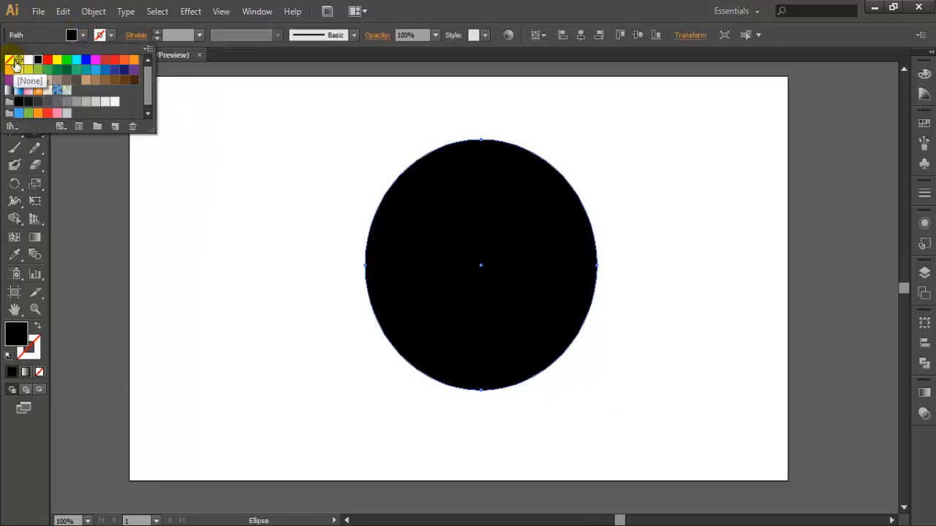
click(15, 65)
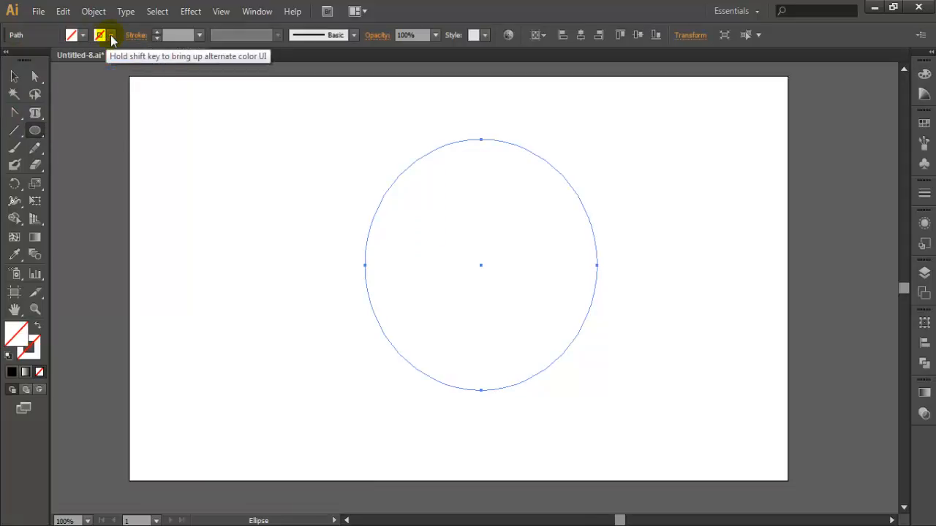
click(112, 38)
click(47, 60)
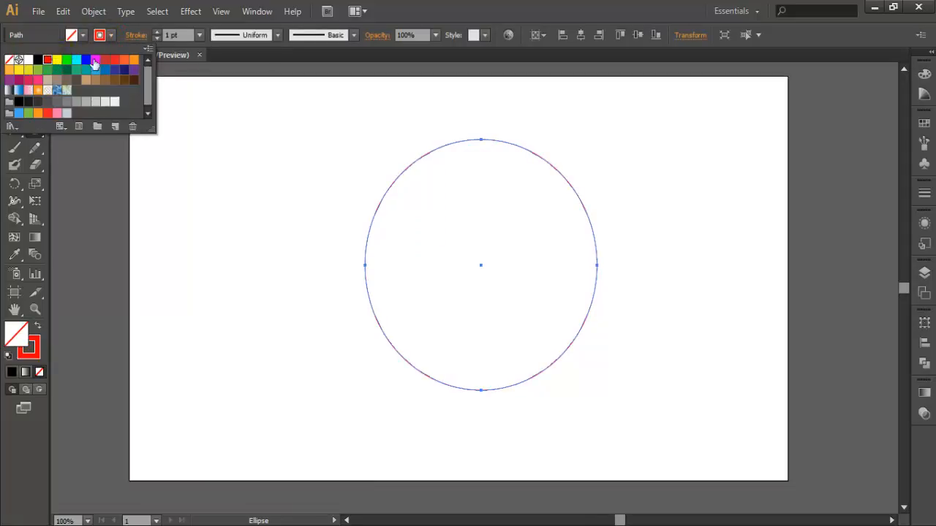
click(154, 30)
click(155, 30)
click(155, 31)
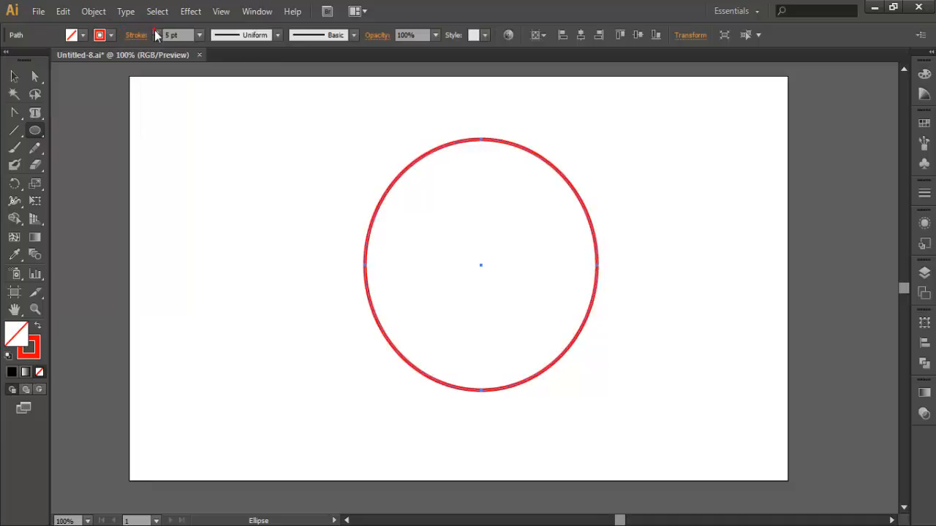
Step: Turn the ellipse into an area type frame with the Area Type Tool and set the font size to 10 pt
click(38, 113)
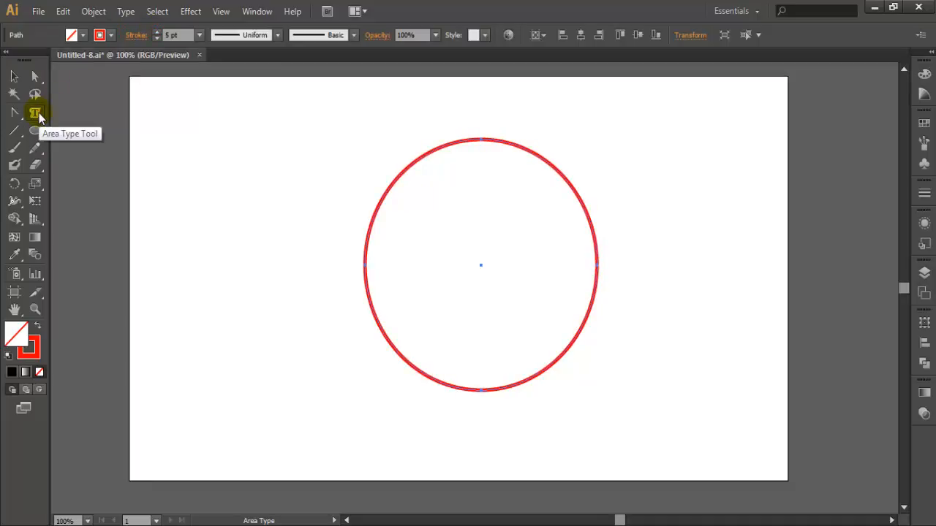
click(475, 156)
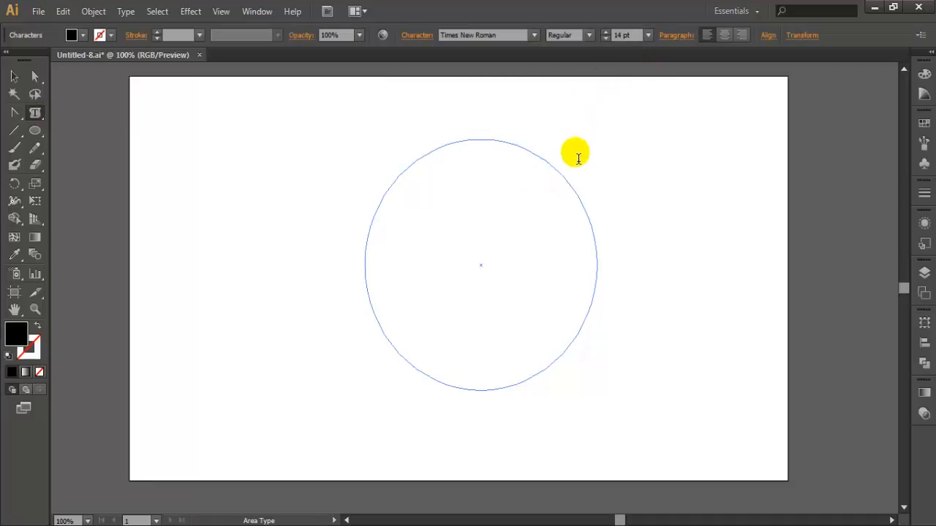
click(602, 38)
click(603, 38)
click(602, 38)
click(602, 38)
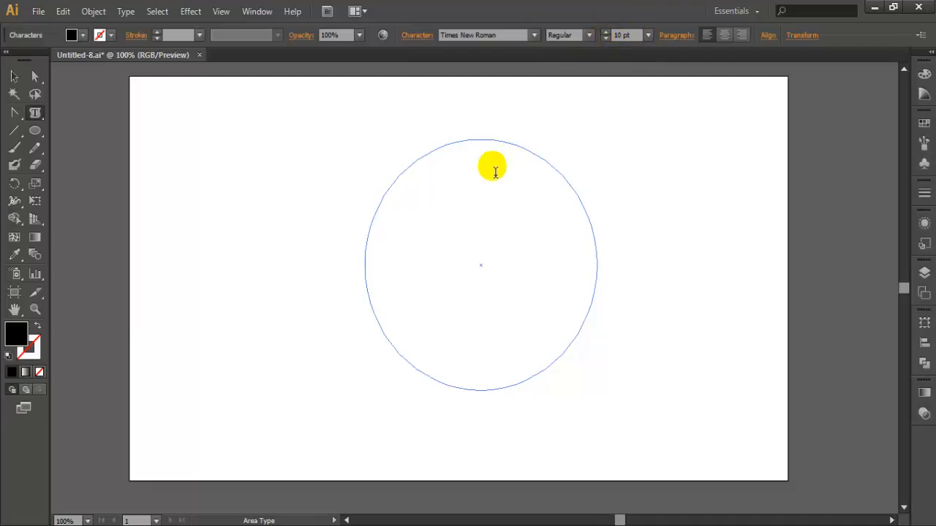
Step: Enter the phrase "design by yourself" followed by a space inside the ellipse
click(35, 309)
drag(288, 117, 649, 406)
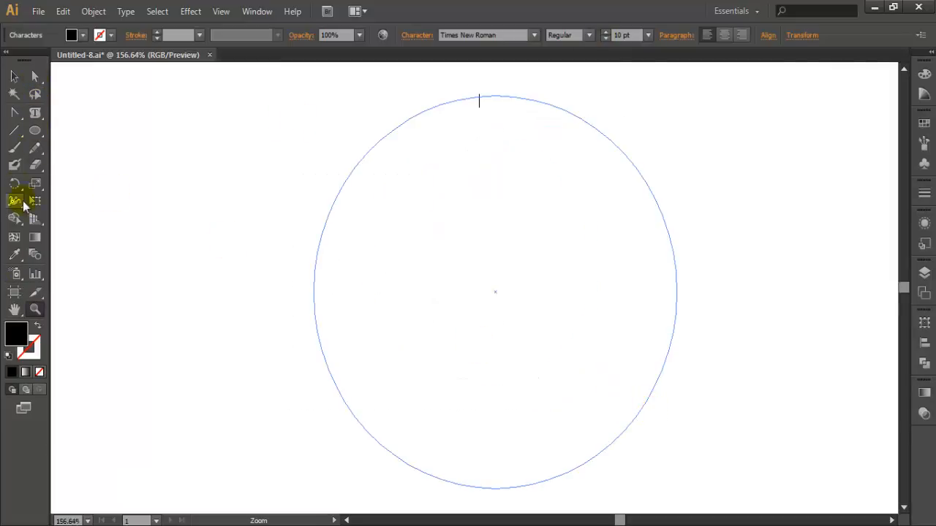
click(35, 112)
click(477, 106)
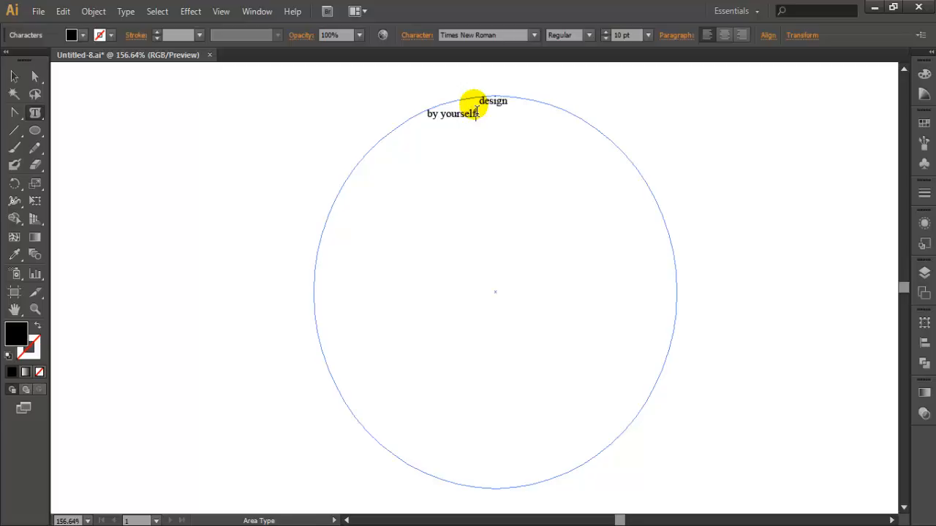
key(ctrl+a)
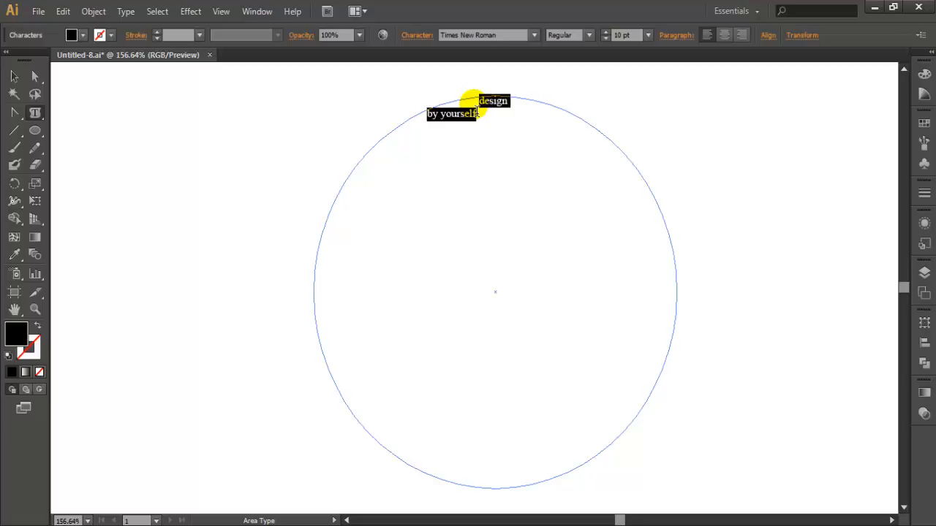
click(476, 112)
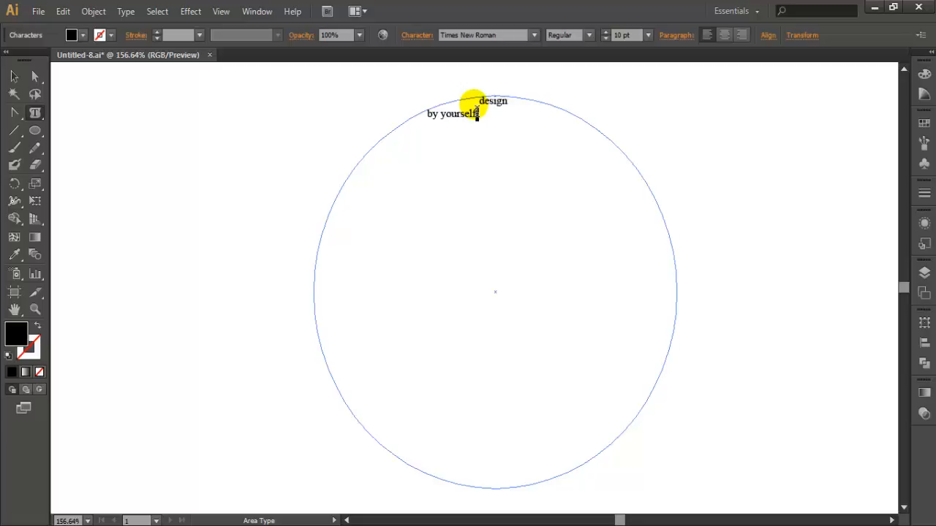
Step: Copy the phrase "design by yourself" and paste it repeatedly until the text overflows the ellipse, then finish editing
key(ctrl+a)
key(ctrl+c)
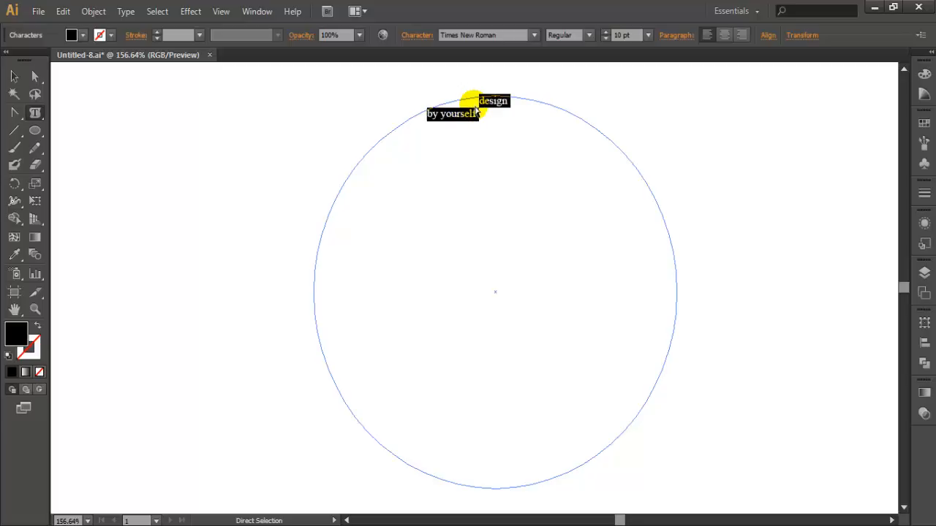
click(478, 112)
key(ctrl+v)
key(ctrl+v)
key(ctrl+v)
key(ctrl+v)
key(ctrl+v)
key(ctrl+v)
key(ctrl+v)
key(ctrl+v)
key(ctrl+v)
key(ctrl+v)
key(ctrl+v)
key(ctrl+v)
key(ctrl+v)
key(ctrl+v)
key(ctrl+v)
key(ctrl+v)
key(ctrl+v)
key(ctrl+v)
key(ctrl+v)
key(ctrl+v)
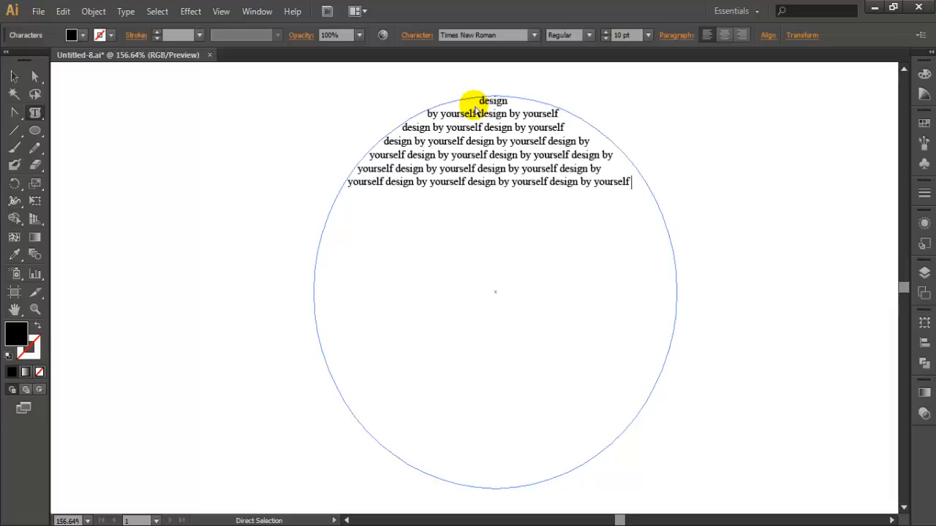
key(ctrl+v)
key(ctrl+v)
key(ctrl+v)
key(ctrl+v)
key(ctrl+v)
key(ctrl+v)
key(ctrl+v)
key(ctrl+v)
key(ctrl+v)
key(ctrl+v)
key(ctrl+v)
key(ctrl+v)
key(ctrl+v)
key(ctrl+v)
key(ctrl+v)
key(ctrl+v)
key(ctrl+v)
key(ctrl+v)
key(ctrl+v)
key(ctrl+v)
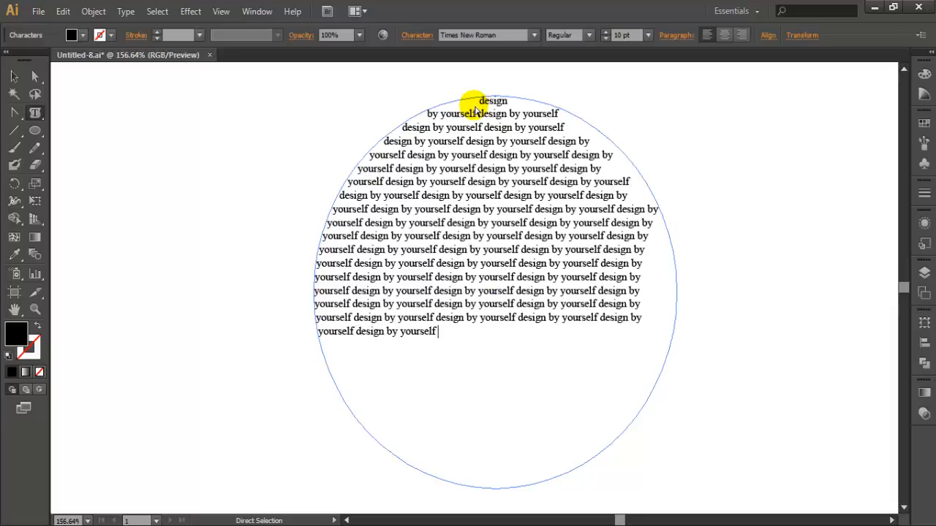
key(ctrl+v)
key(ctrl+v)
key(ctrl+v)
key(ctrl+v)
key(ctrl+v)
key(ctrl+v)
key(ctrl+v)
key(ctrl+v)
key(ctrl+v)
key(ctrl+v)
key(ctrl+v)
key(ctrl+v)
key(ctrl+v)
key(ctrl+v)
key(ctrl+v)
key(ctrl+v)
key(ctrl+v)
key(ctrl+v)
key(ctrl+v)
key(ctrl+v)
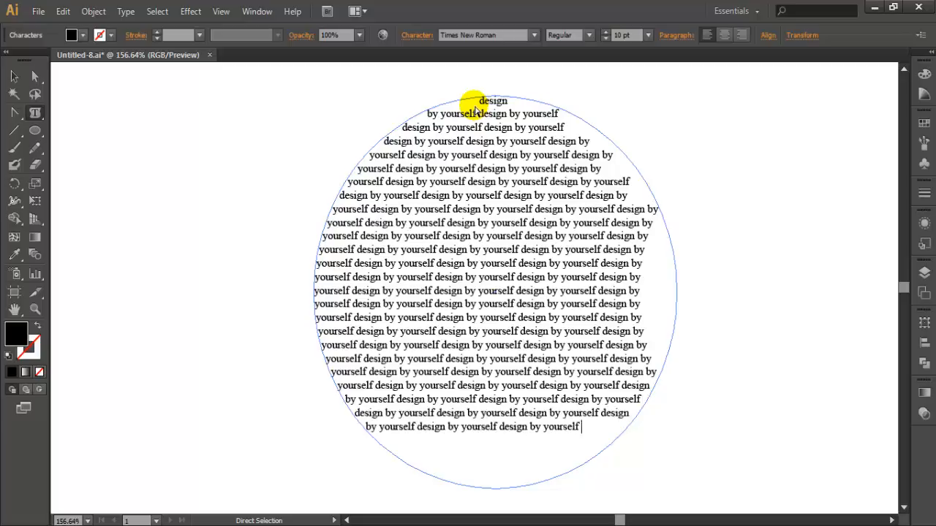
key(ctrl+shift+a)
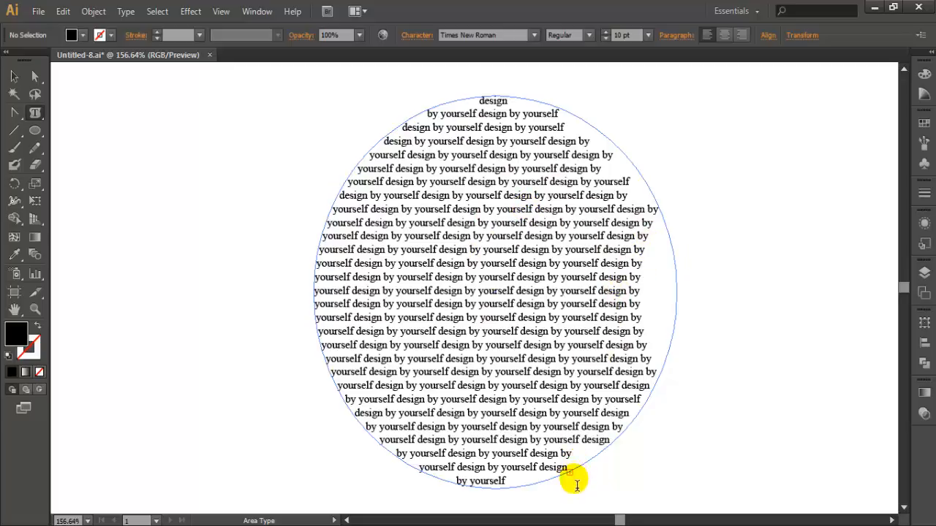
Step: Inspect the overflow marker on the ellipse's lower edge and delete a block of text from the last visible lines
click(34, 309)
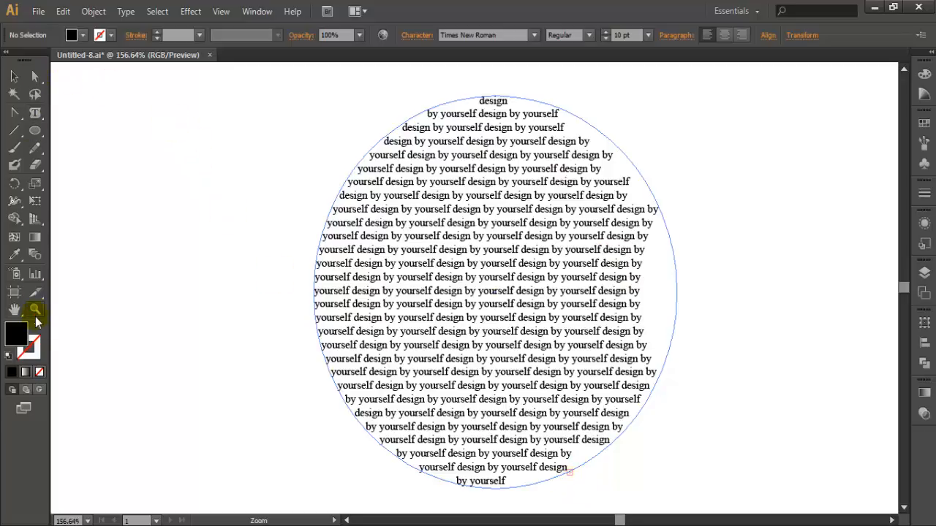
drag(552, 455, 604, 501)
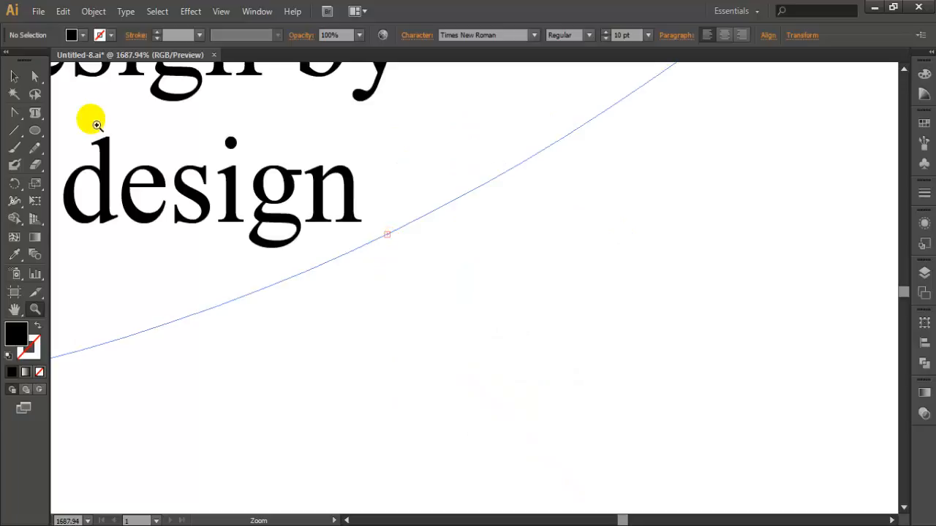
alt+click(242, 329)
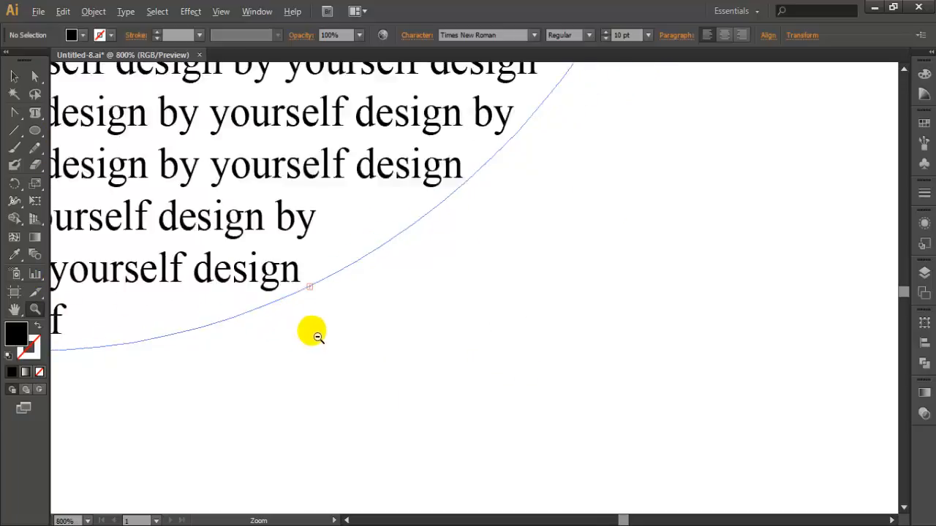
scroll(317, 337, down, 5)
scroll(330, 332, up, 1)
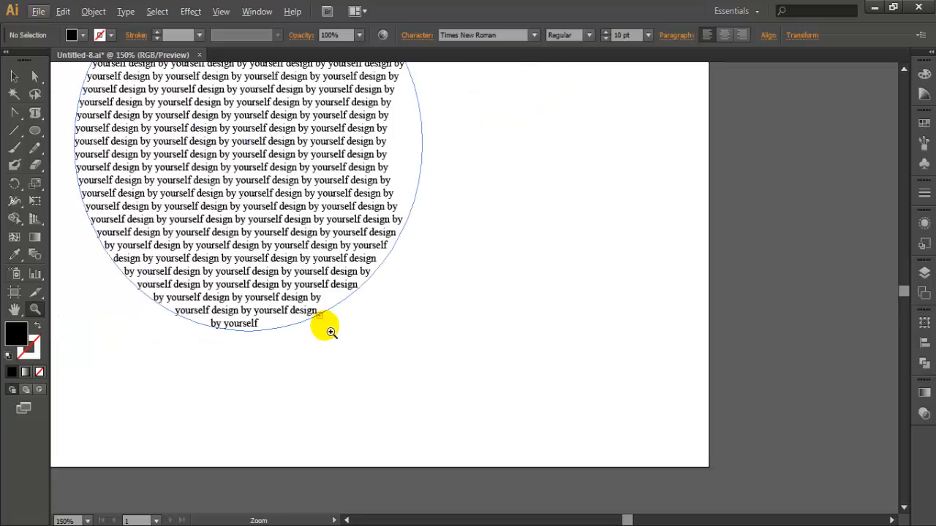
click(35, 113)
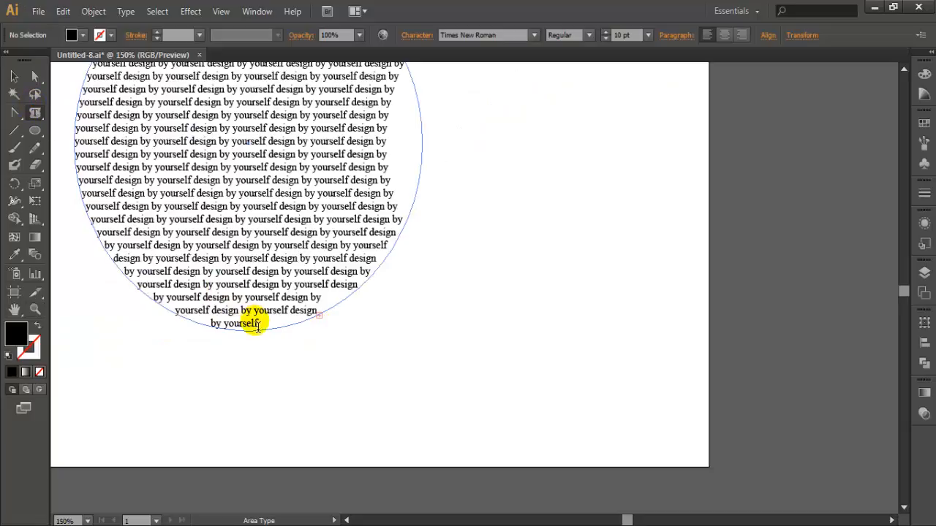
drag(257, 327, 225, 263)
key(BackSpace)
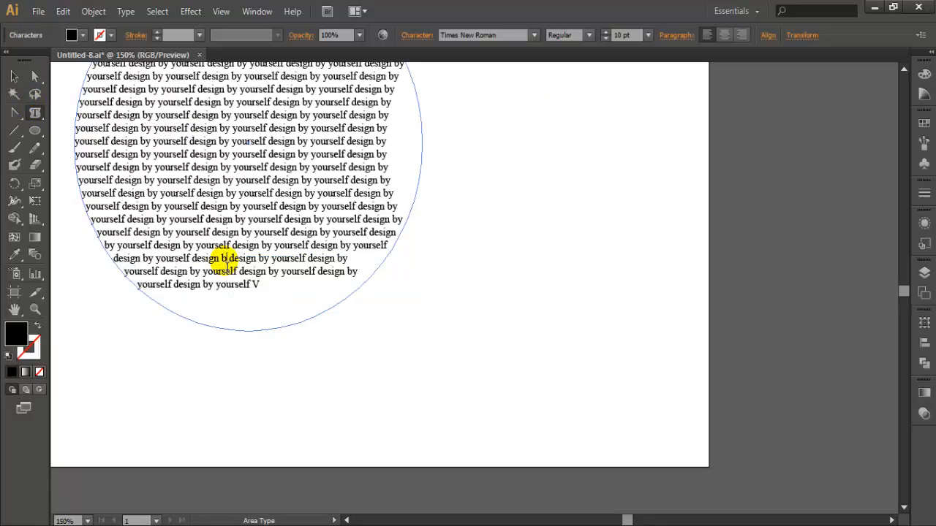
Step: Refill the bottom of the ellipse with more copies of the phrase and filler characters "0--0-kjjkokokok-", then review the whole text shape
click(285, 289)
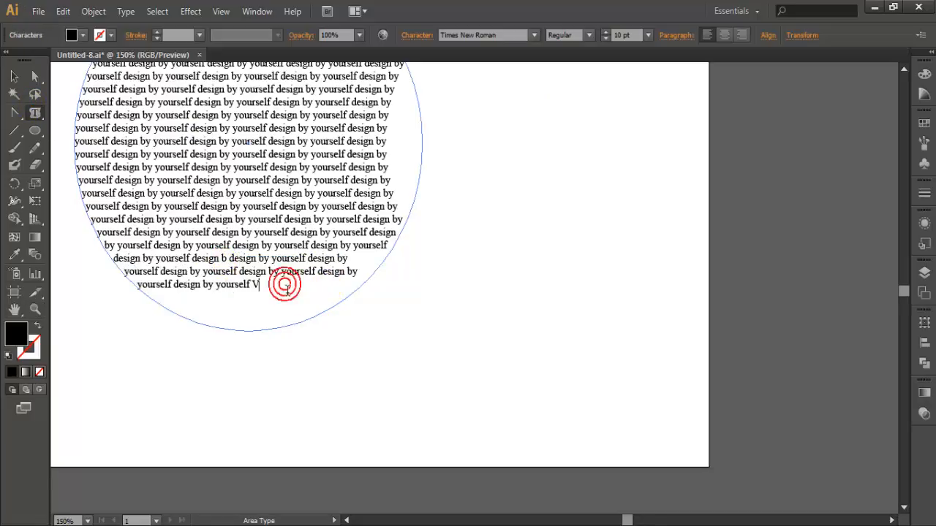
key(ctrl+v)
key(ctrl+v)
key(ctrl+v)
key(ctrl+v)
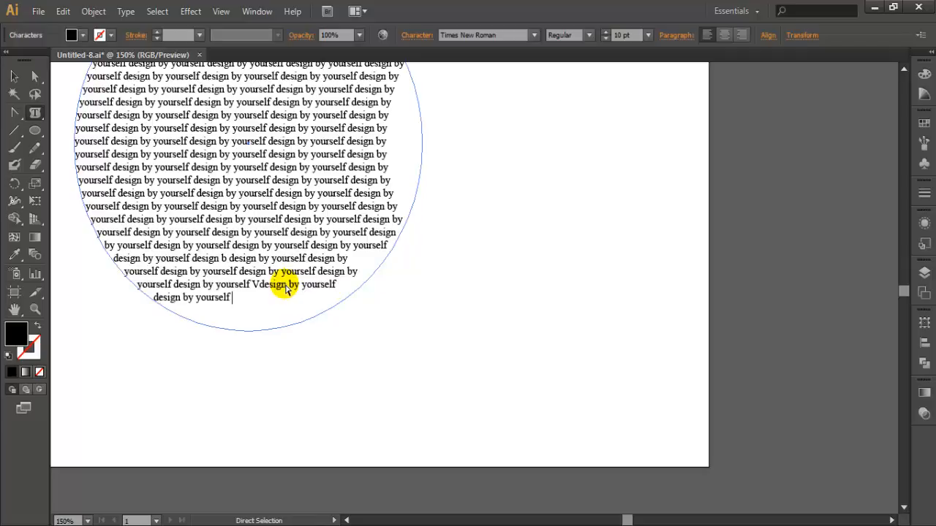
key(ctrl+v)
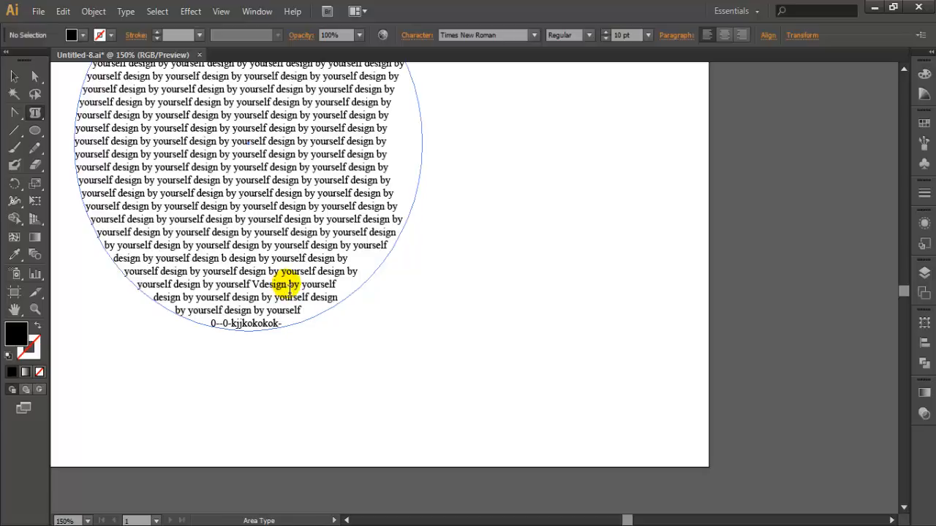
click(34, 309)
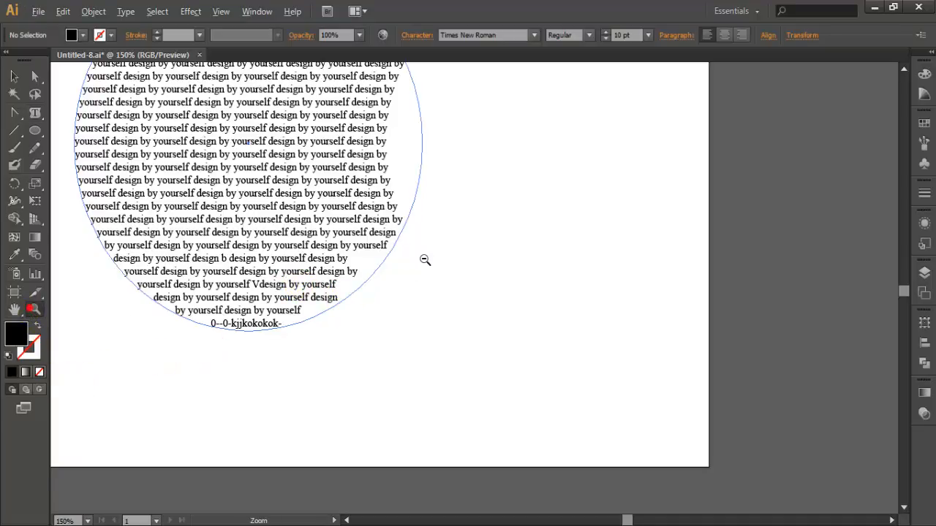
alt+click(420, 257)
alt+click(413, 261)
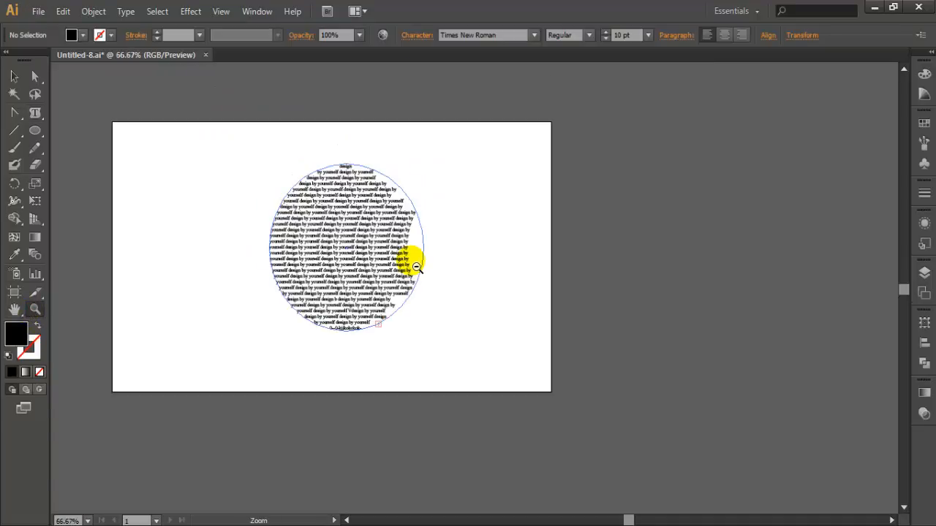
scroll(411, 261, up, 2)
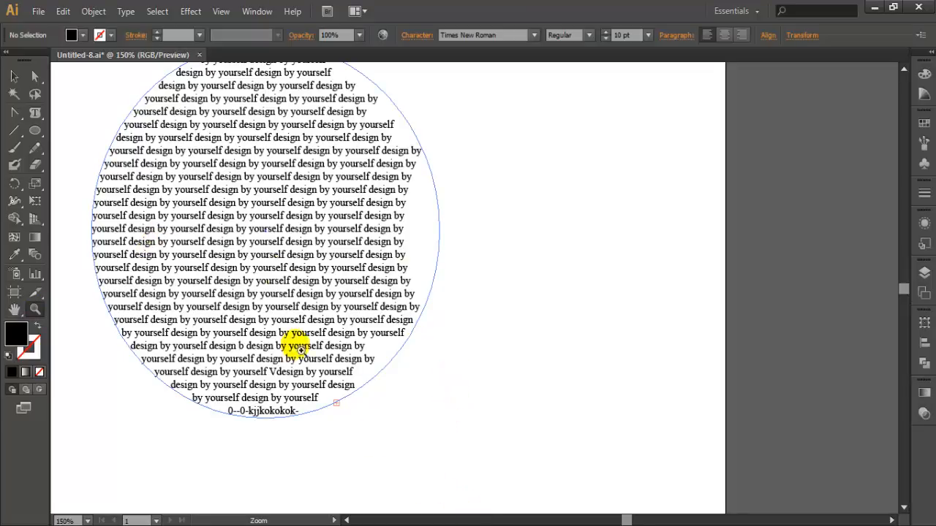
Step: Draw a five-pointed star in the upper part of the emptied artboard with the Star Tool
click(34, 112)
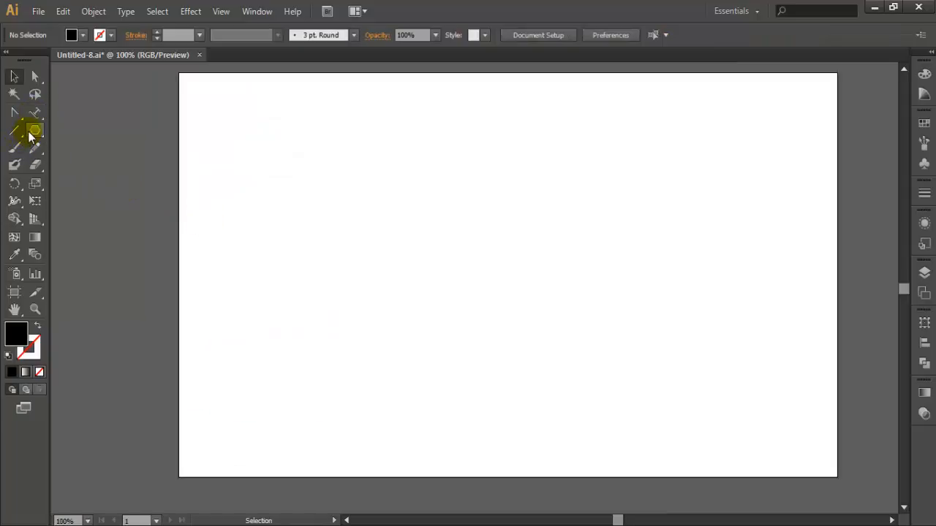
click(34, 131)
click(95, 198)
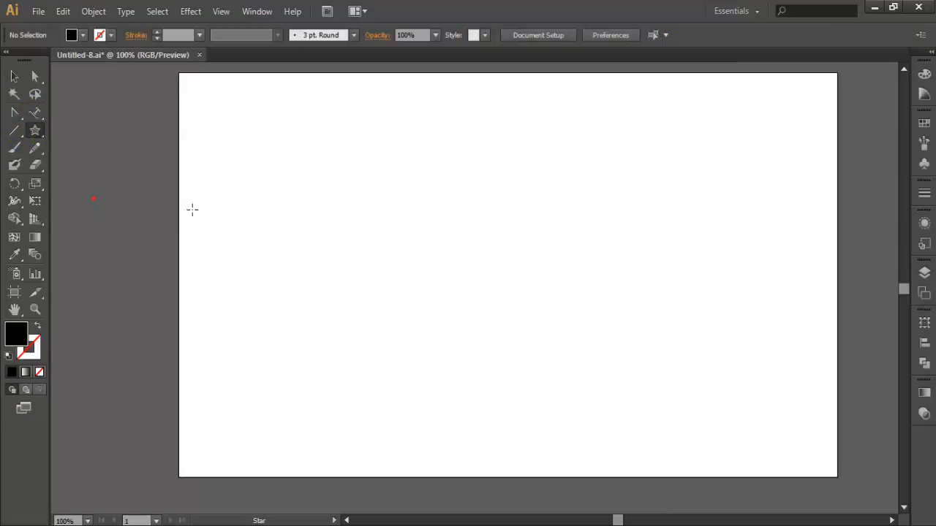
drag(399, 180, 451, 251)
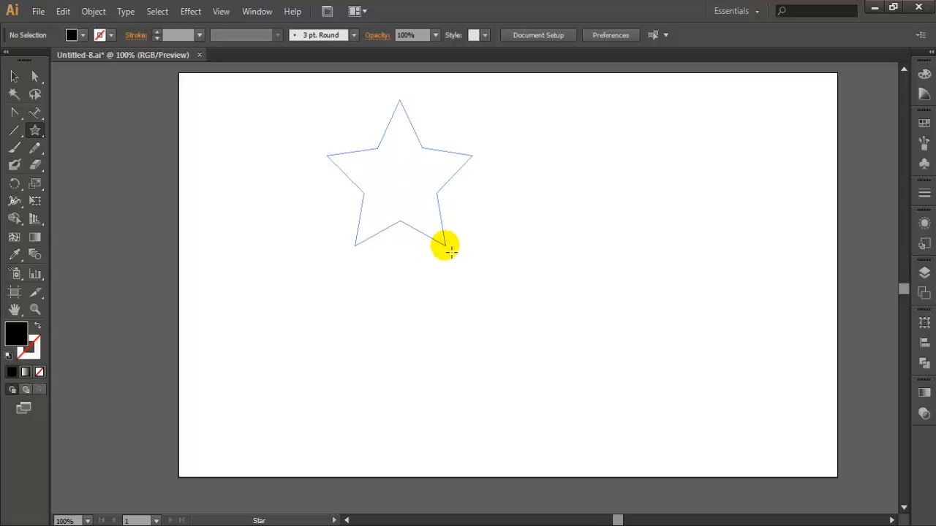
Step: Finish drawing the five-pointed star, move it to the middle of the artboard and set its fill to None
mouse_move(451, 251)
mouse_down()
mouse_move(456, 265)
mouse_move(446, 250)
mouse_up()
click(35, 76)
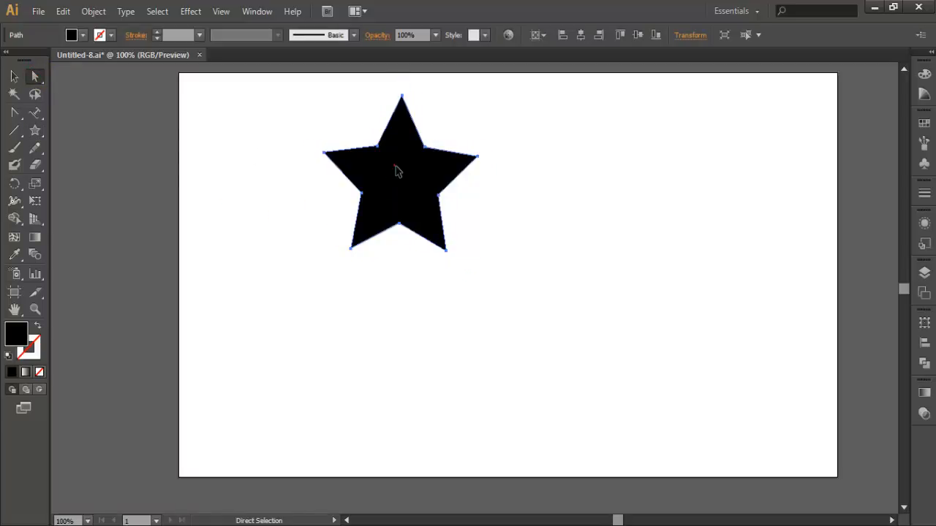
drag(394, 171, 478, 245)
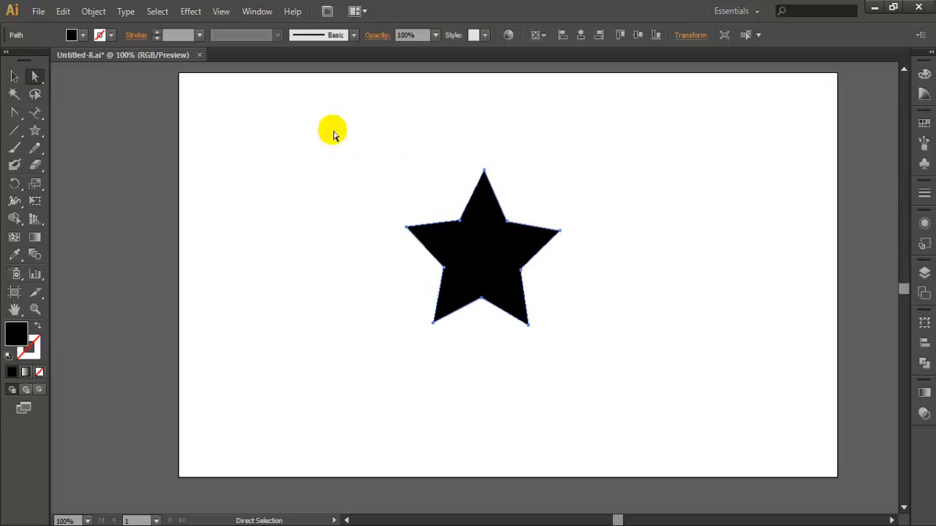
click(81, 35)
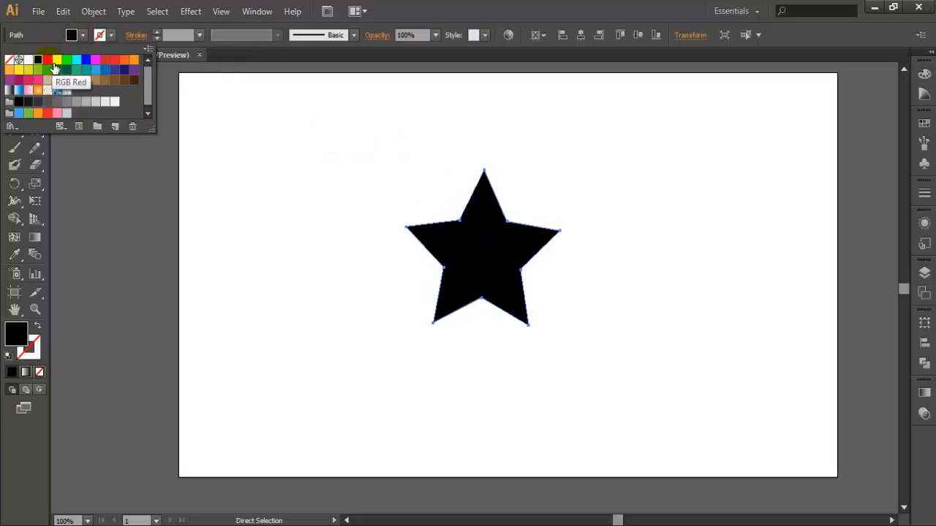
click(8, 59)
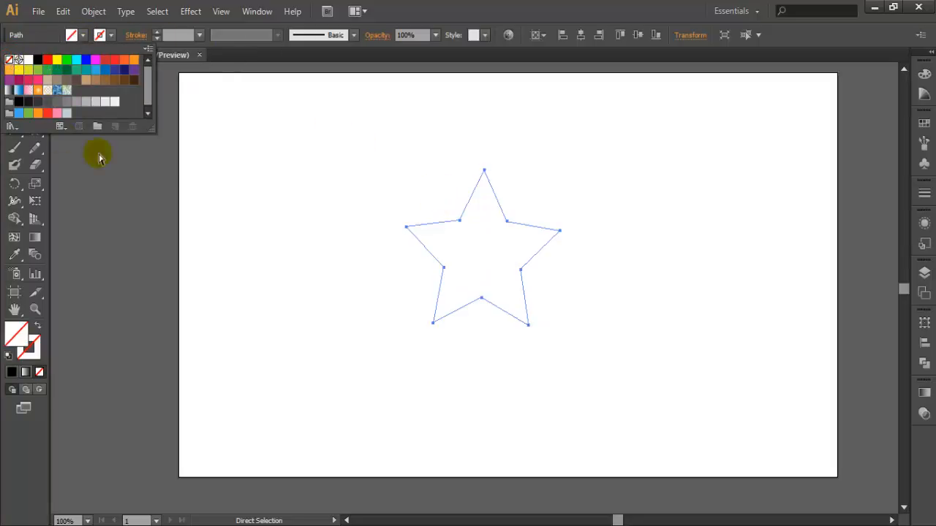
Step: Start a text path on the star's upper-left edge with the Type on a Path Tool
click(35, 113)
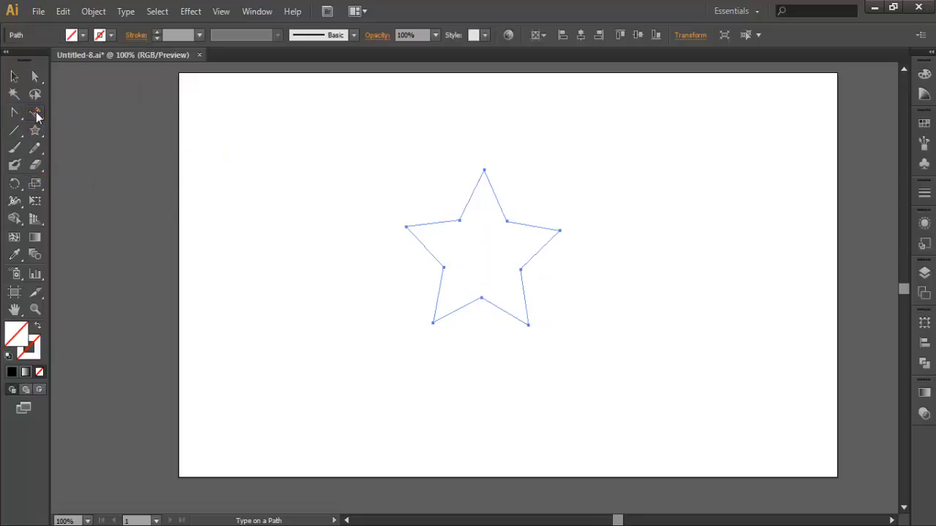
click(37, 115)
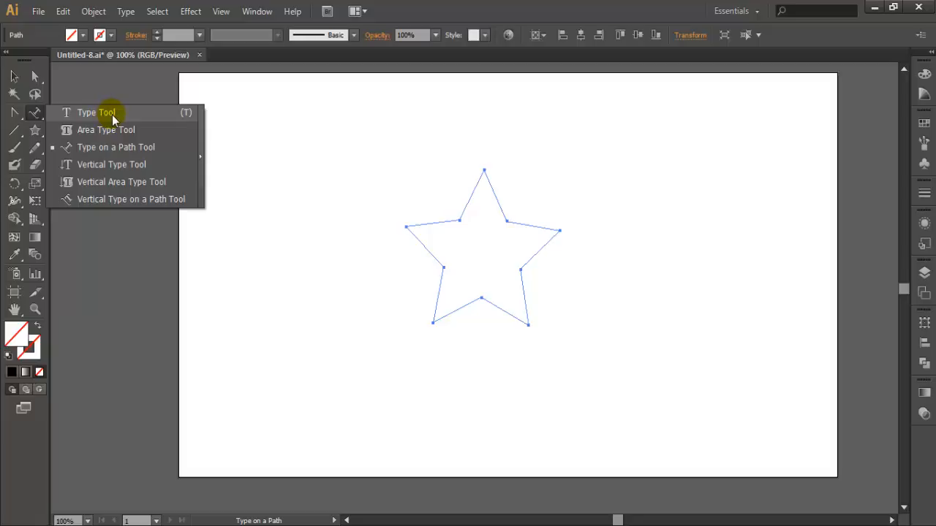
click(98, 151)
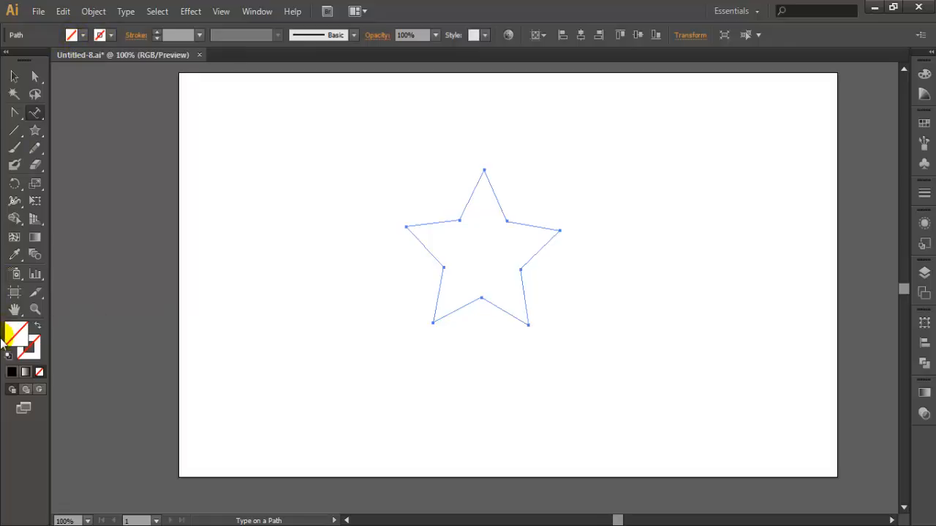
click(83, 35)
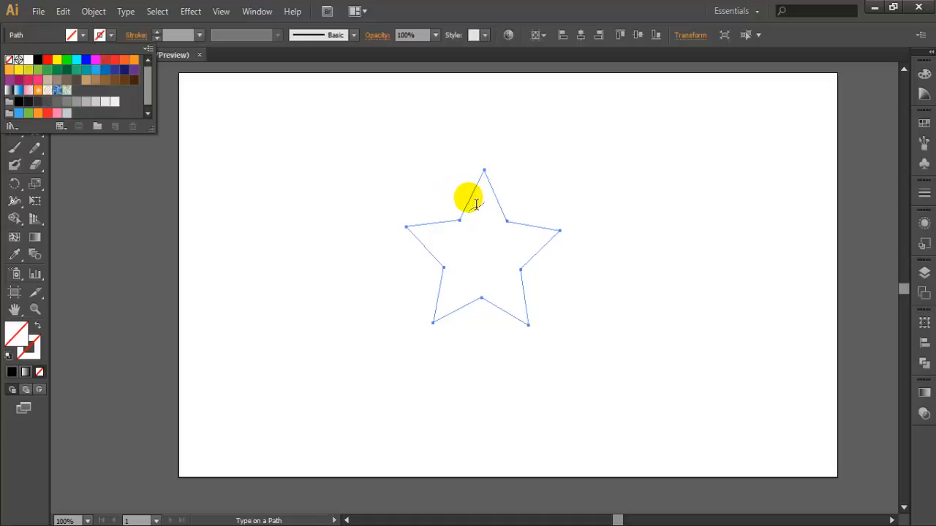
click(471, 201)
click(467, 197)
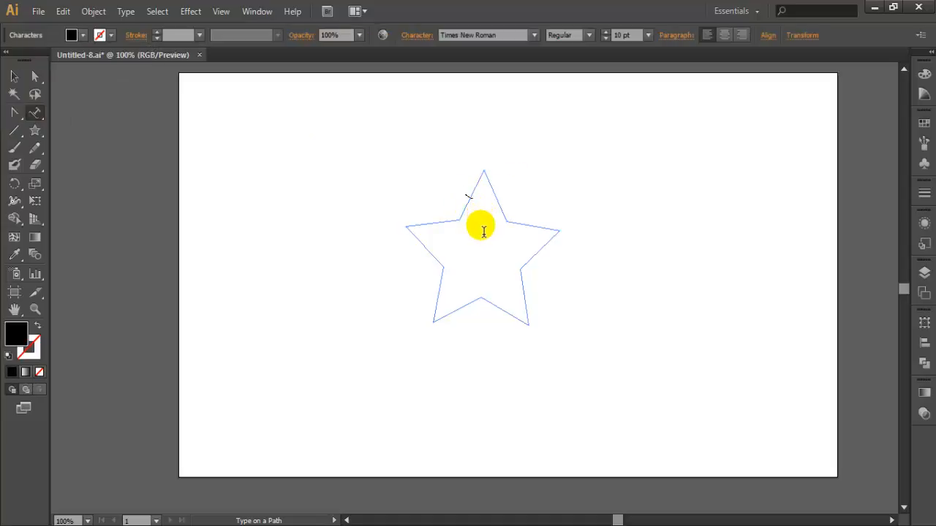
Step: Paste "design by yourself" repeatedly until the text runs all the way around the star's outline
click(34, 309)
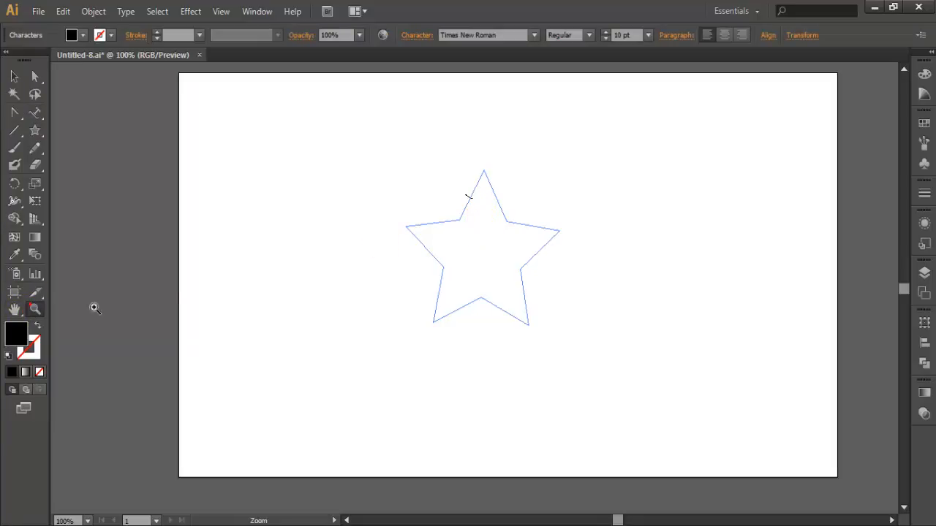
drag(339, 161, 594, 350)
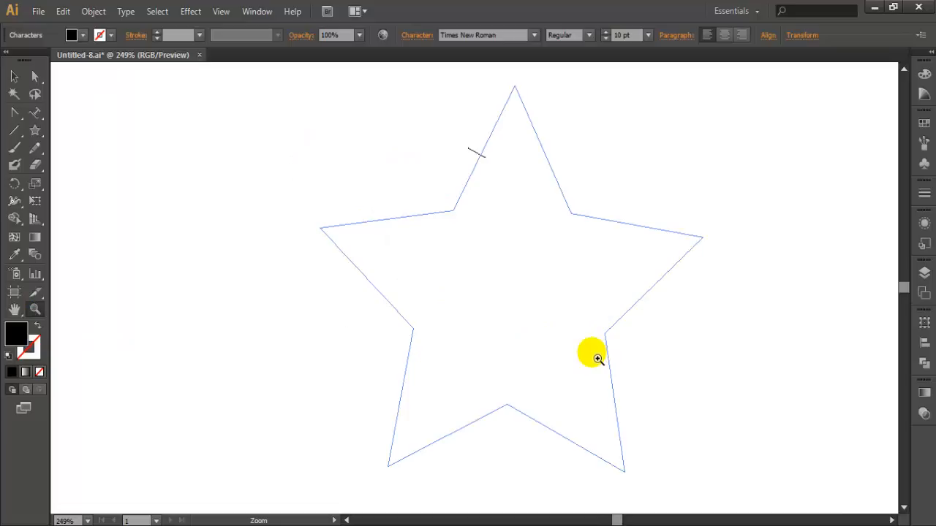
key(ctrl)
key(ctrl+v)
key(ctrl+v)
key(ctrl+v)
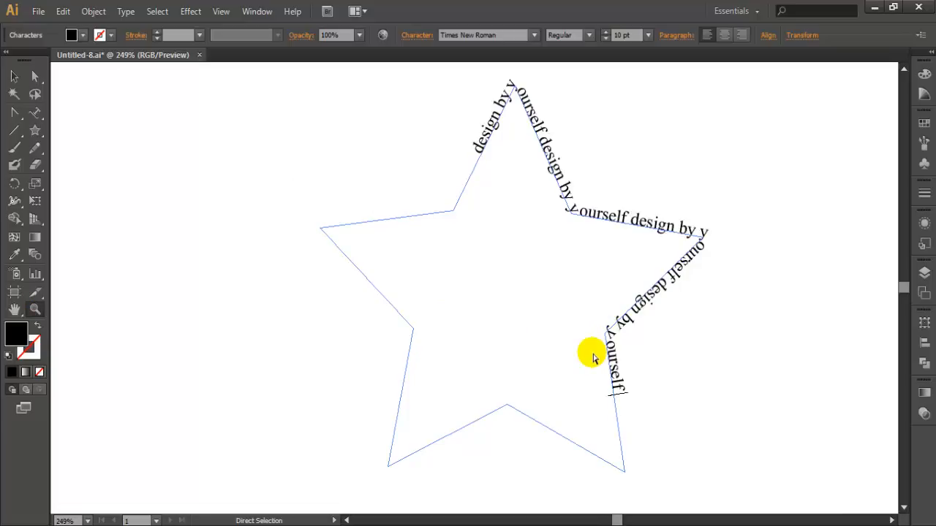
text(design by yourself)
key(ctrl+v)
key(ctrl+v)
key(ctrl+v)
key(ctrl+v)
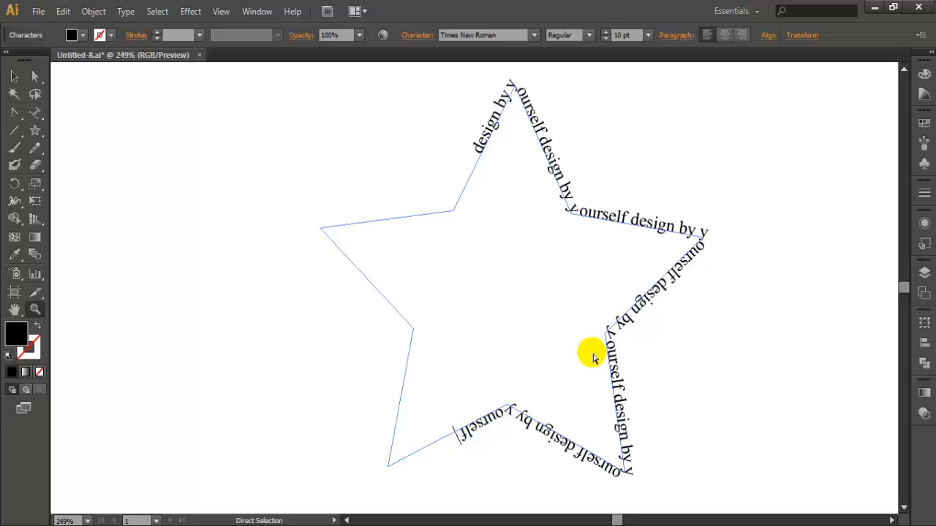
text(design by yourself)
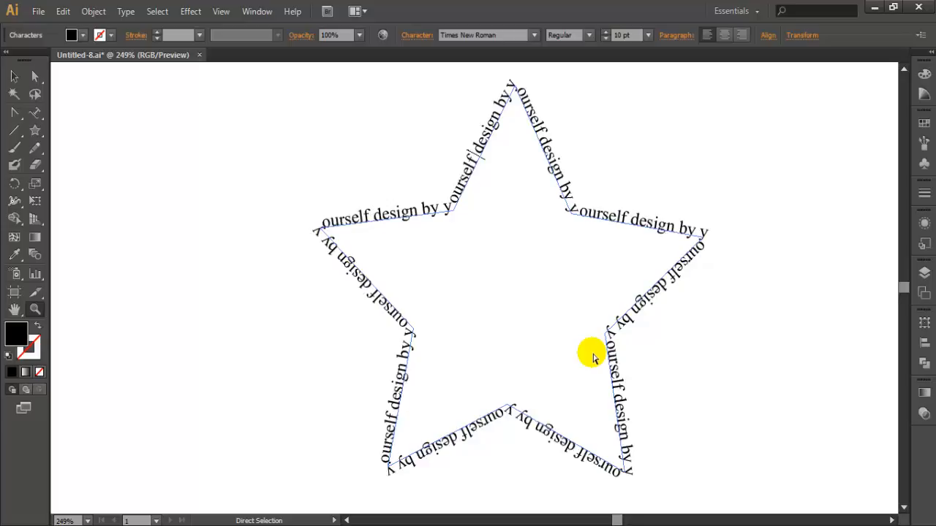
key(ctrl+space)
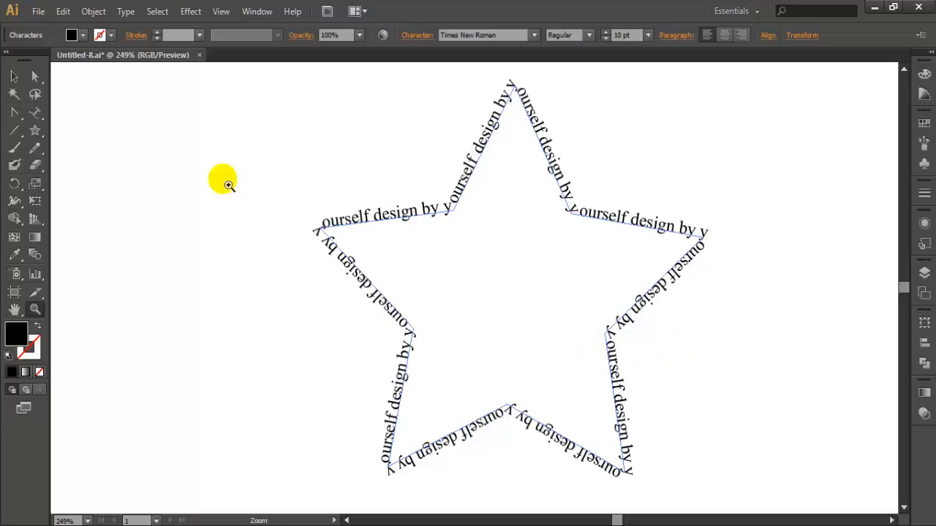
Step: Finish editing the path text, shift the whole star slightly down and to the left, and deselect it
click(34, 76)
click(253, 129)
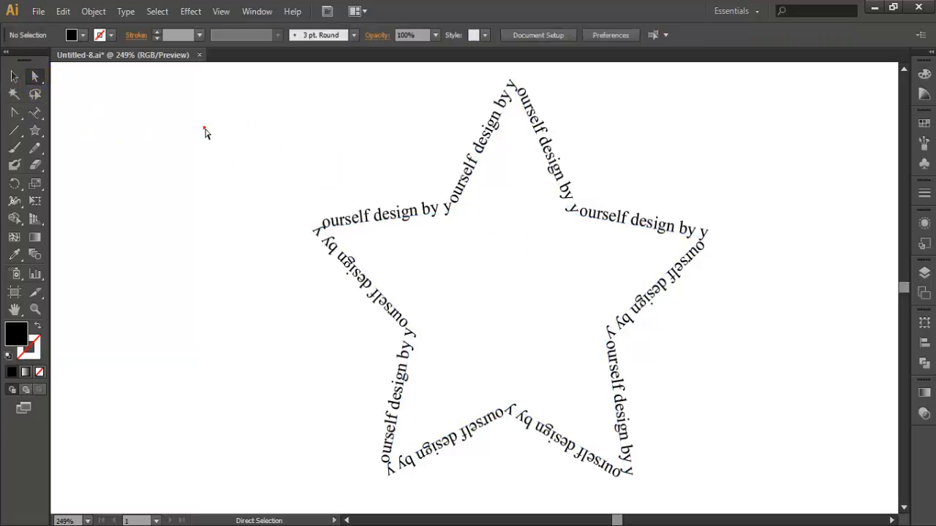
drag(477, 148, 450, 185)
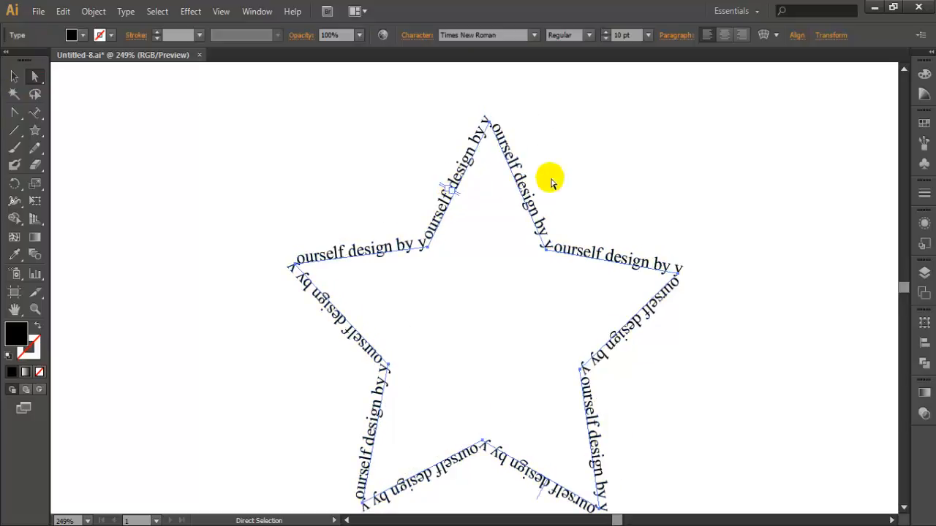
click(620, 169)
scroll(657, 204, down, 2)
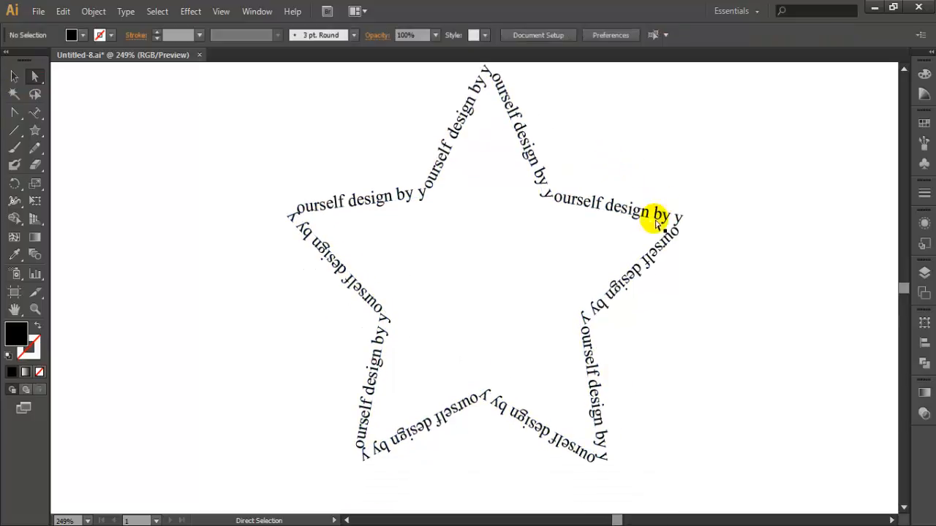
scroll(497, 205, up, 1)
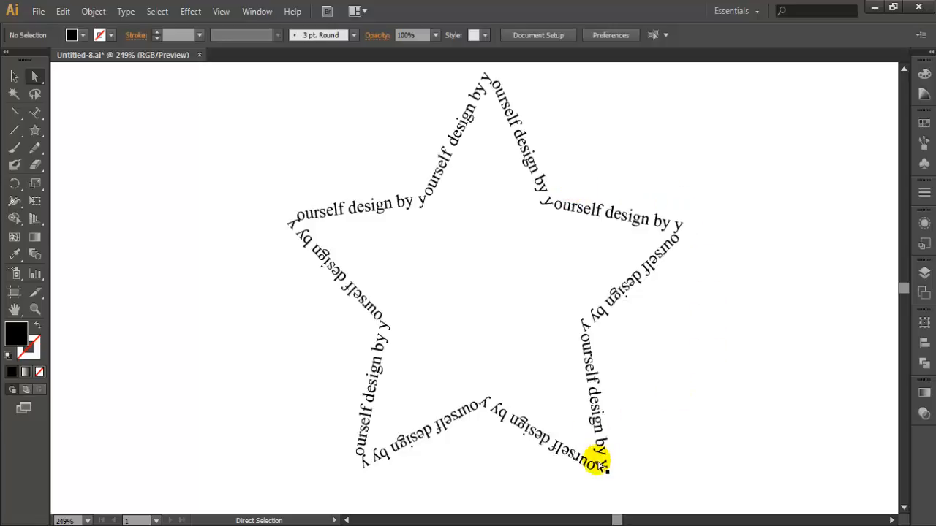
Step: Select the star-shaped path text and delete it from the artboard
click(36, 111)
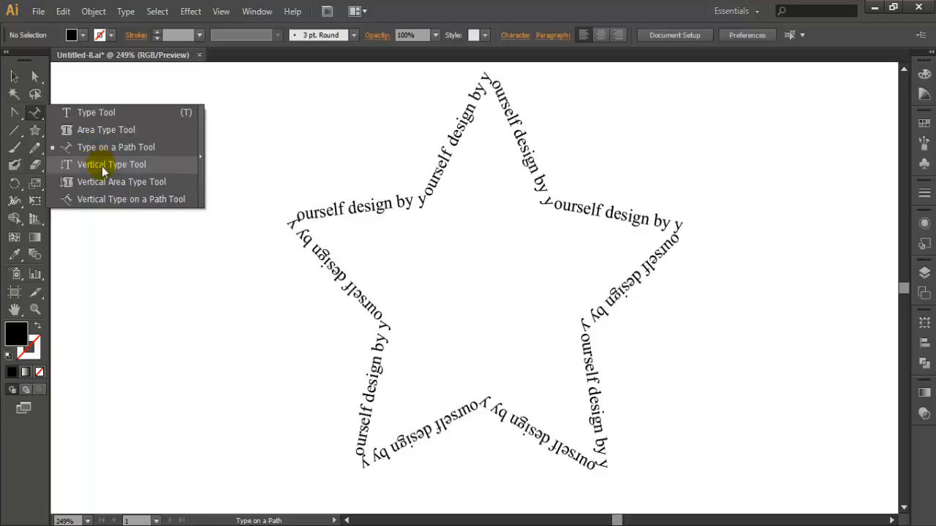
click(102, 167)
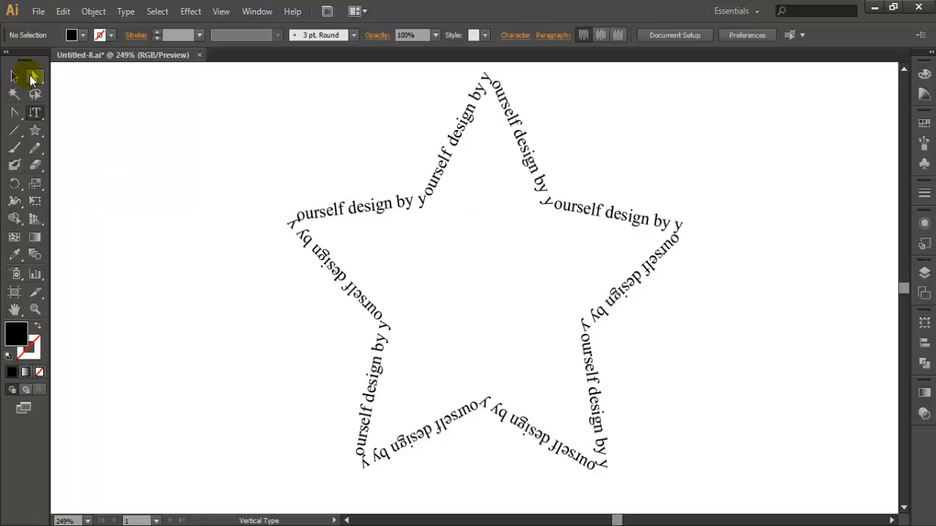
click(33, 77)
drag(433, 162, 403, 177)
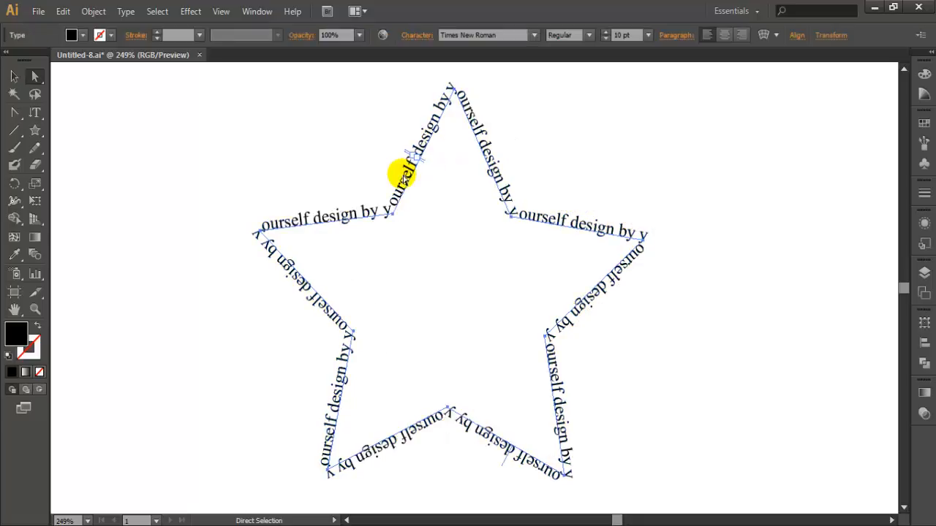
key(Delete)
Step: Add the point text "design by yourself" on the empty artboard with the Vertical Type Tool
click(35, 115)
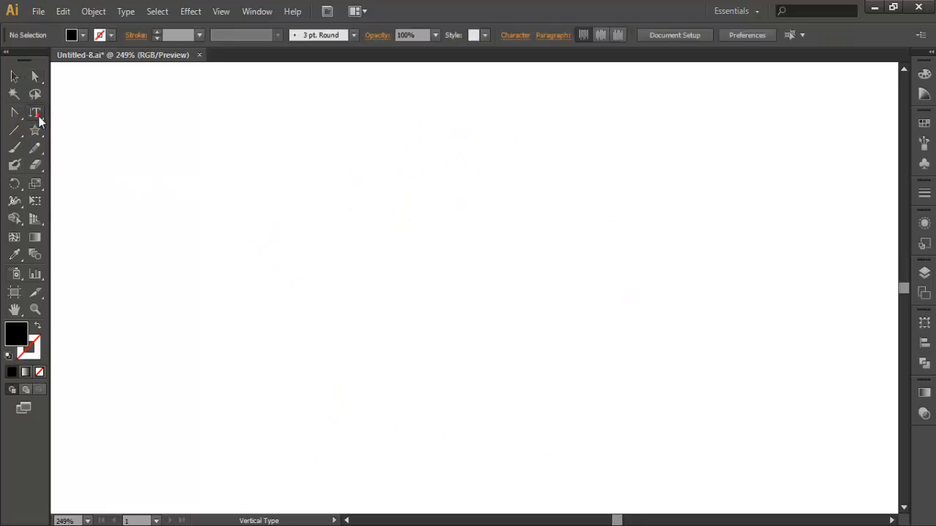
click(95, 168)
click(581, 206)
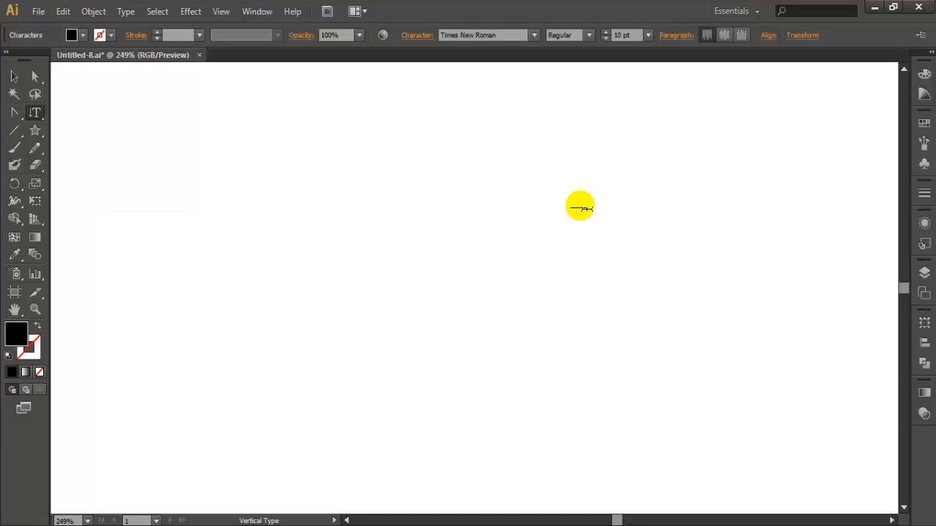
text(design by yourself)
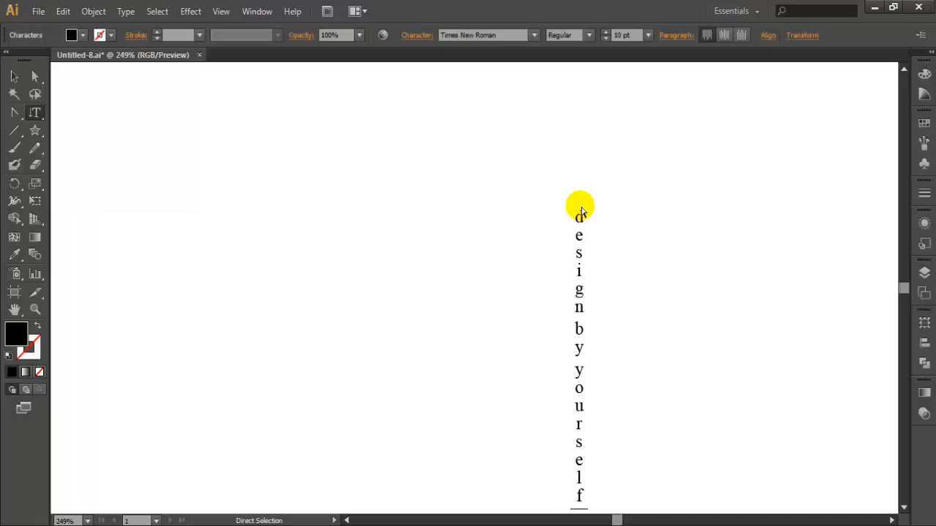
scroll(687, 145, down, 3)
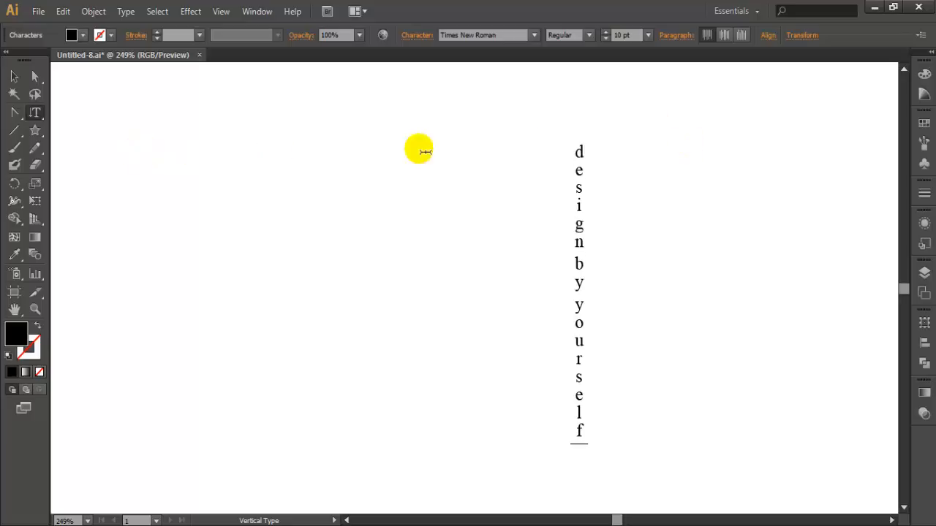
Step: Select the whole vertical phrase, copy it and set its font size to 48 pt
drag(581, 146, 560, 443)
key(ctrl+c)
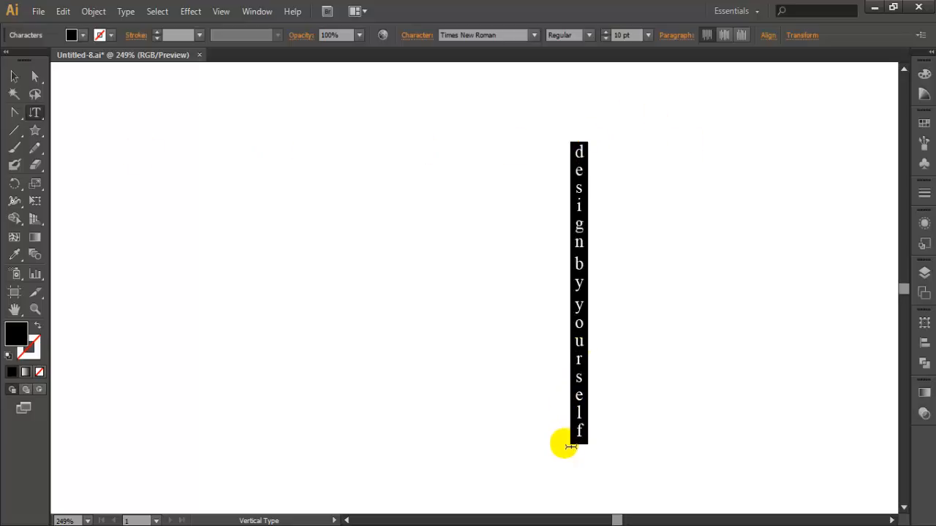
click(646, 35)
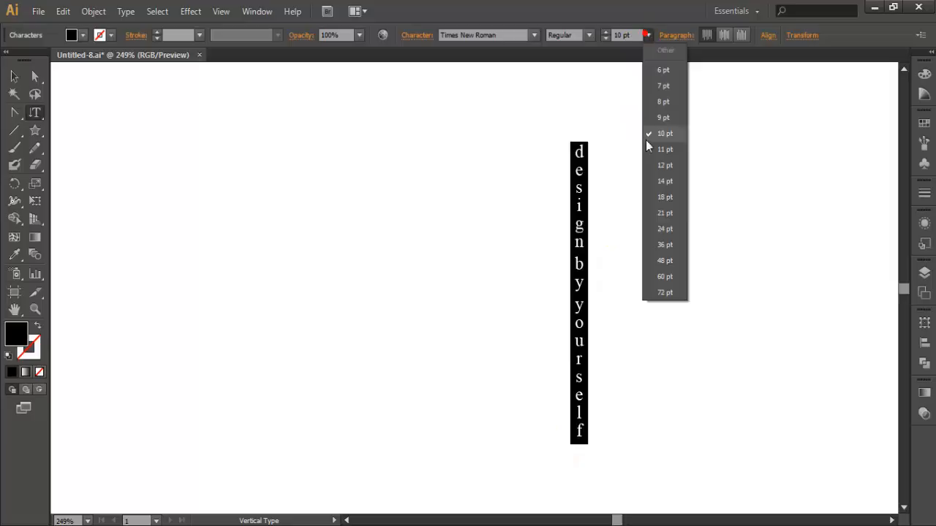
click(667, 255)
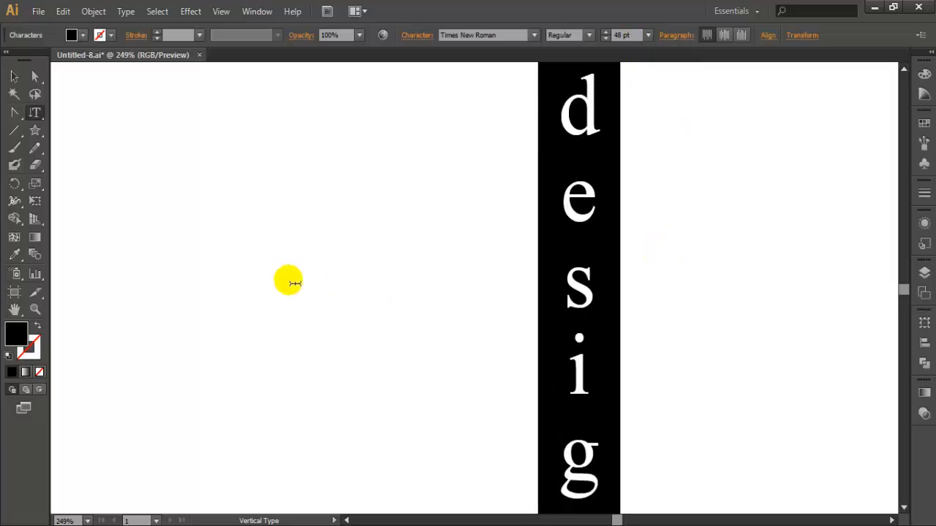
Step: Move the vertical text up to the artboard's upper edge and show its bounding box with the Selection Tool
click(35, 309)
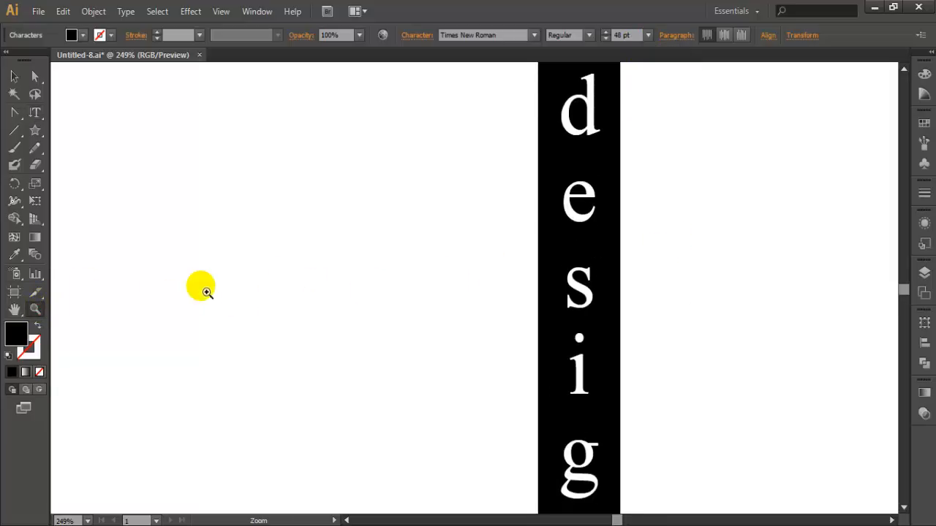
alt+click(205, 291)
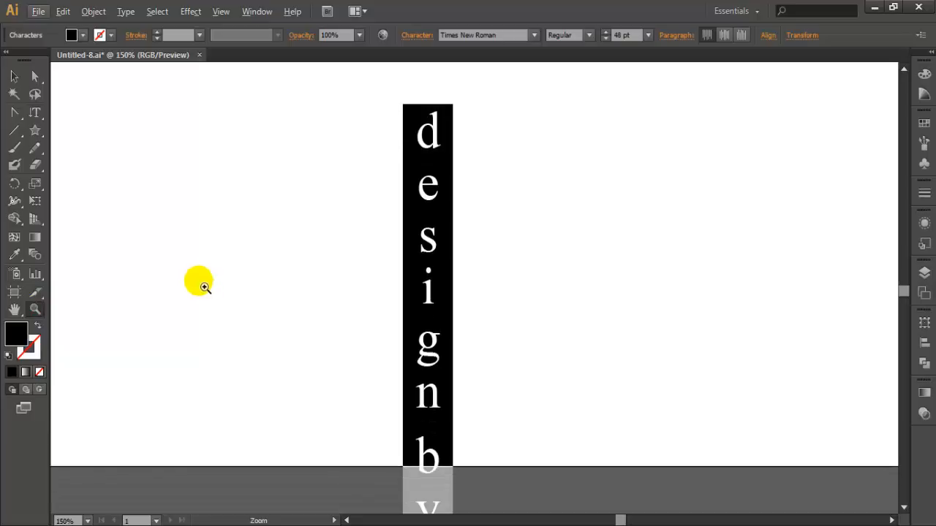
click(35, 77)
drag(424, 246, 436, 199)
scroll(446, 219, down, 1)
scroll(449, 231, up, 3)
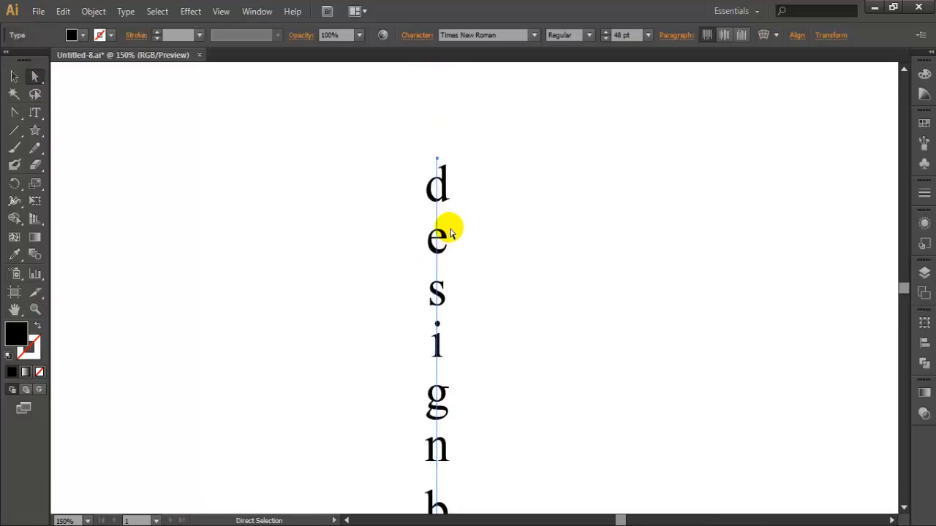
drag(432, 246, 443, 128)
scroll(432, 160, up, 1)
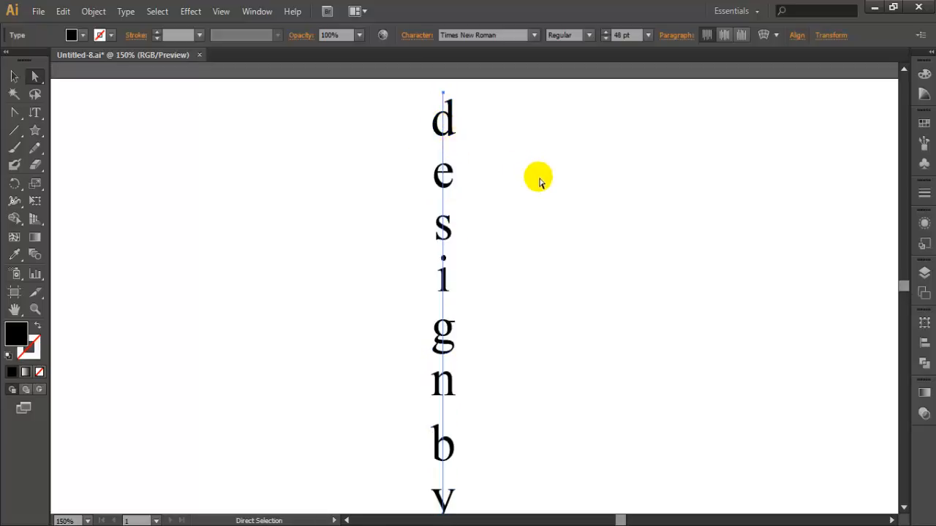
scroll(530, 199, down, 2)
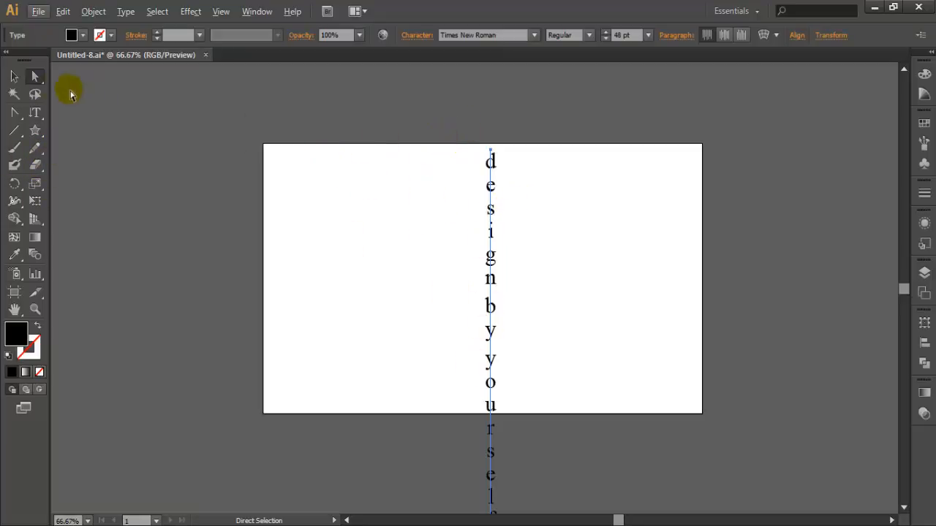
click(18, 76)
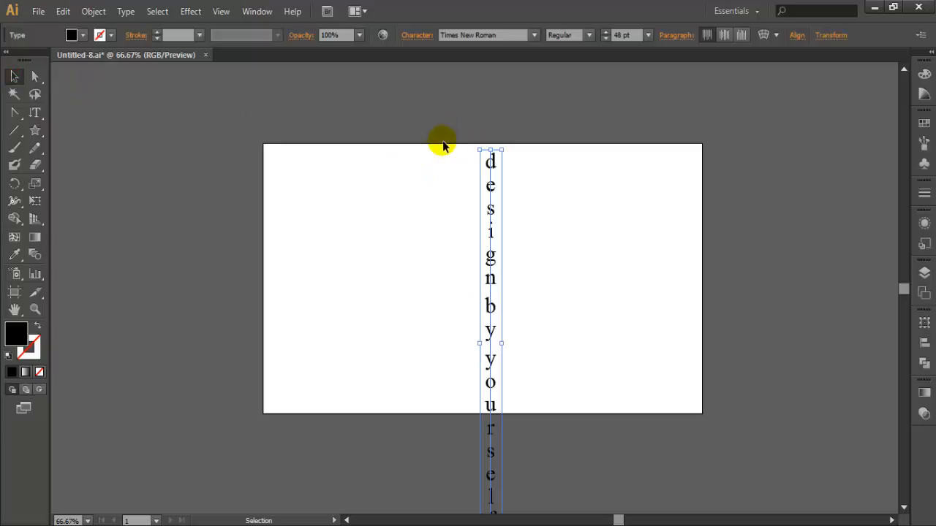
Step: Delete the vertical phrase from the artboard and choose the Vertical Area Type Tool
key(Delete)
drag(37, 114, 36, 115)
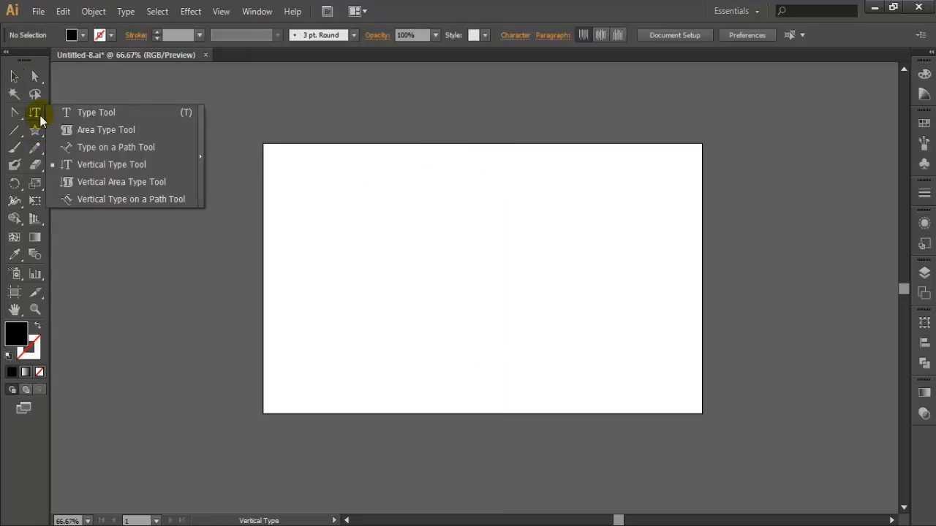
click(101, 191)
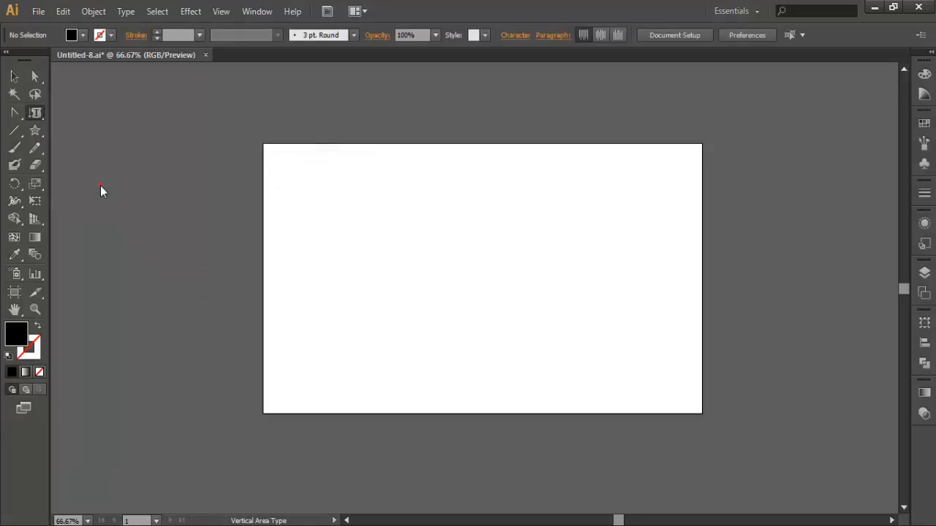
Step: Draw a small five-pointed star on the empty artboard and move it near the artboard's centre
drag(35, 131, 66, 144)
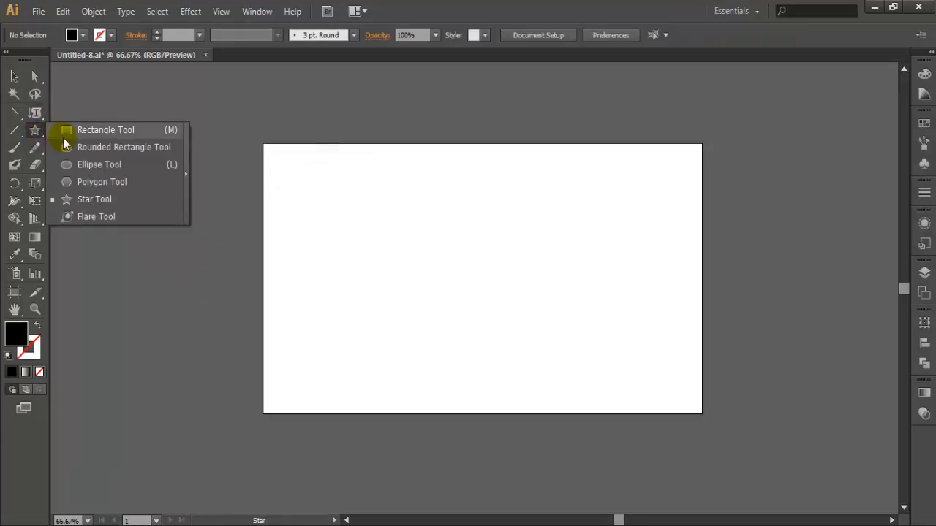
click(92, 201)
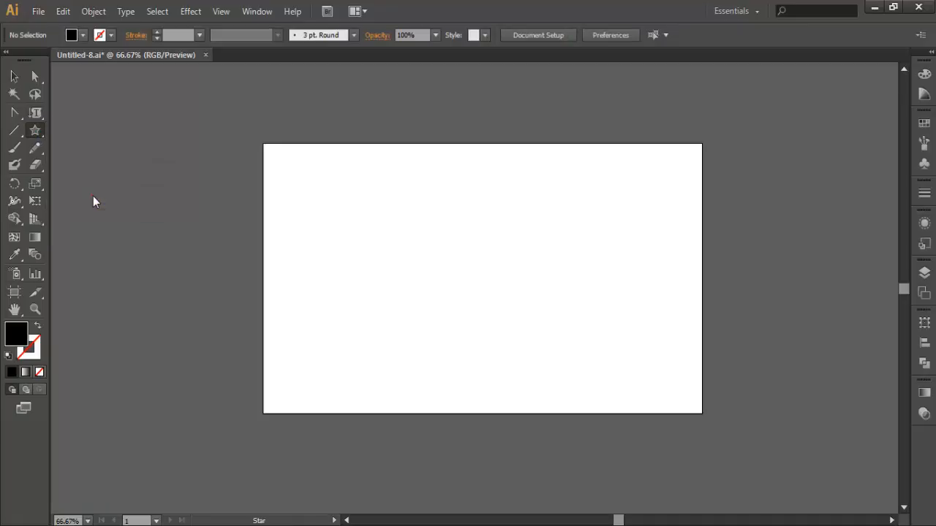
drag(424, 203, 448, 238)
click(35, 76)
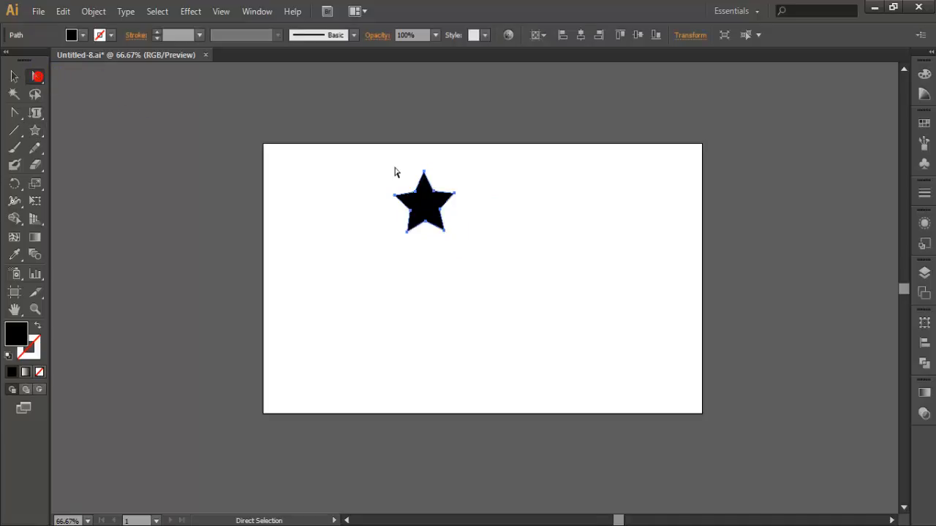
drag(429, 203, 462, 264)
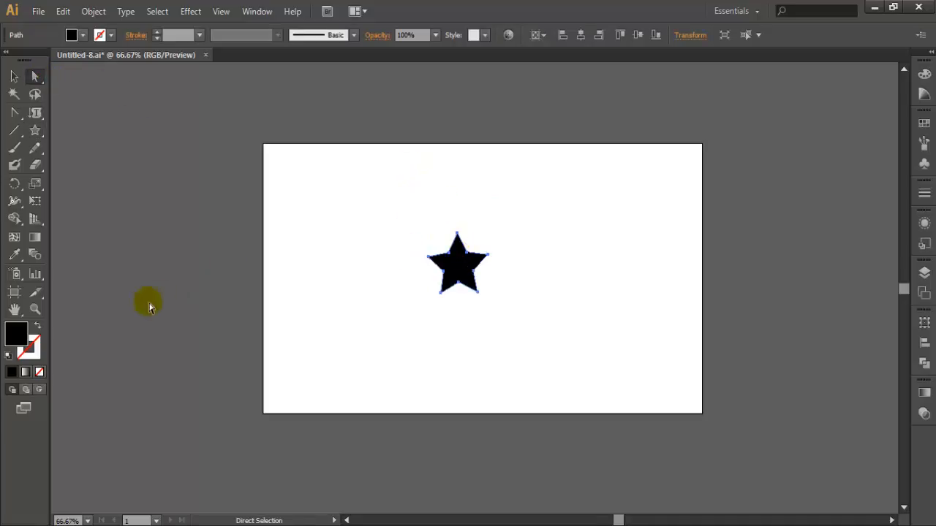
Step: Set the fill of the small star to None so only its path remains
click(36, 308)
drag(382, 200, 520, 327)
click(82, 37)
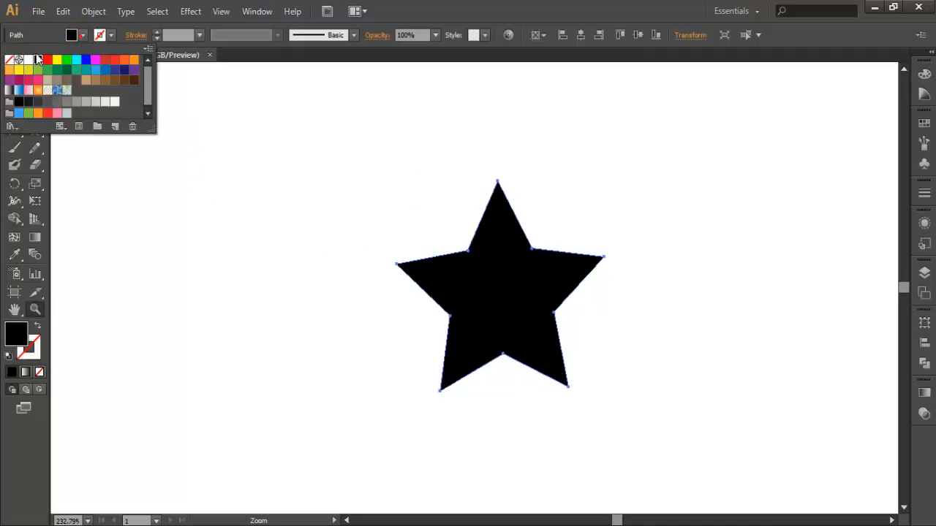
click(9, 60)
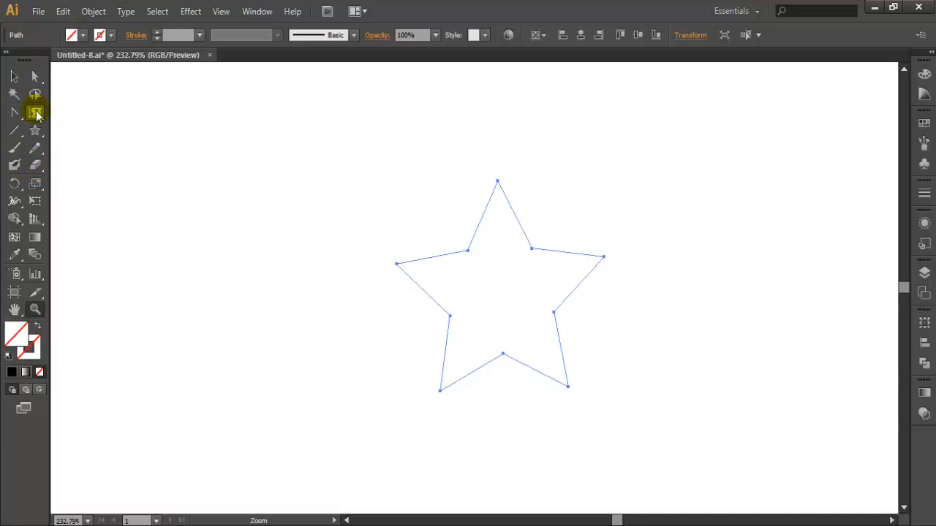
Step: Start vertical area type inside the star at 9 pt and fill it with the copied phrase "design by yourself", repeated
click(36, 115)
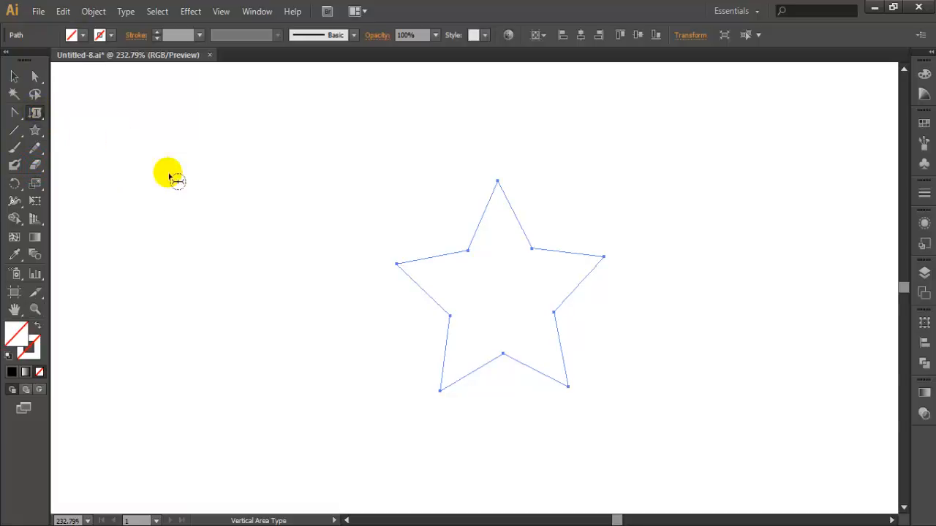
click(500, 205)
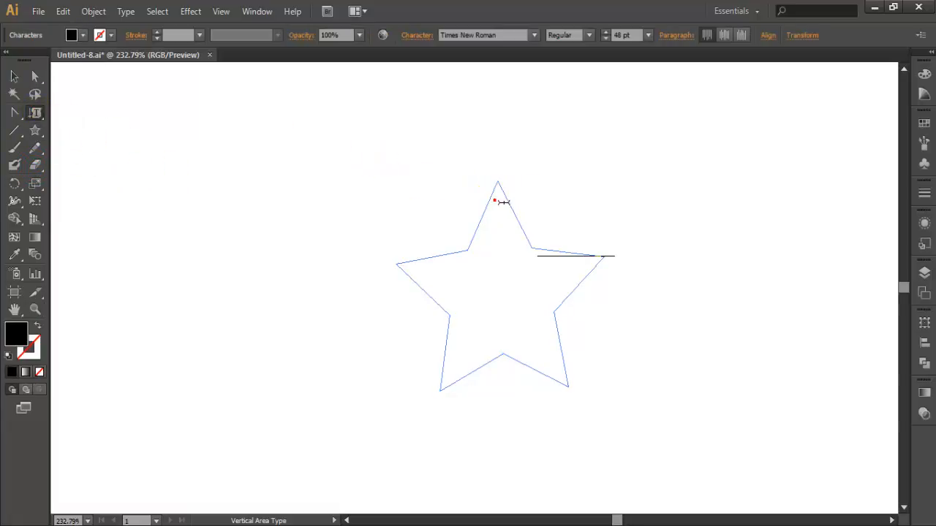
click(648, 36)
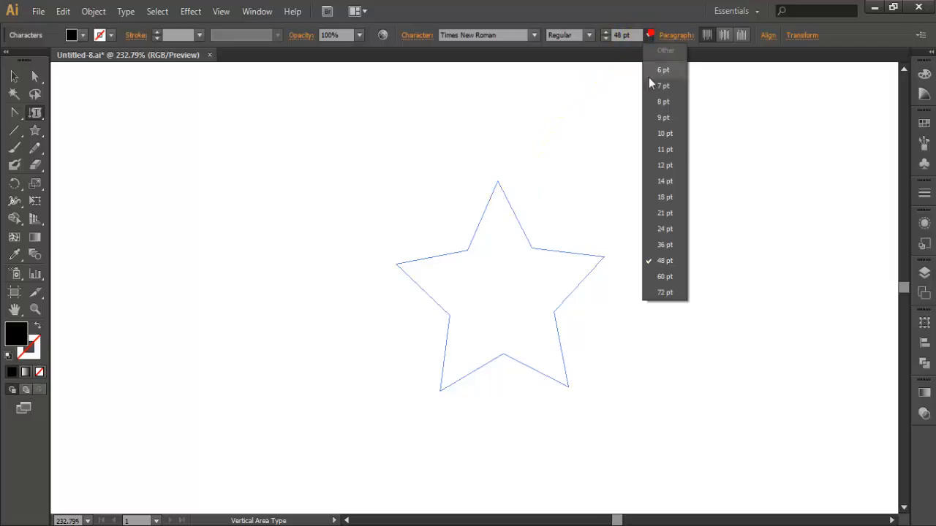
click(655, 122)
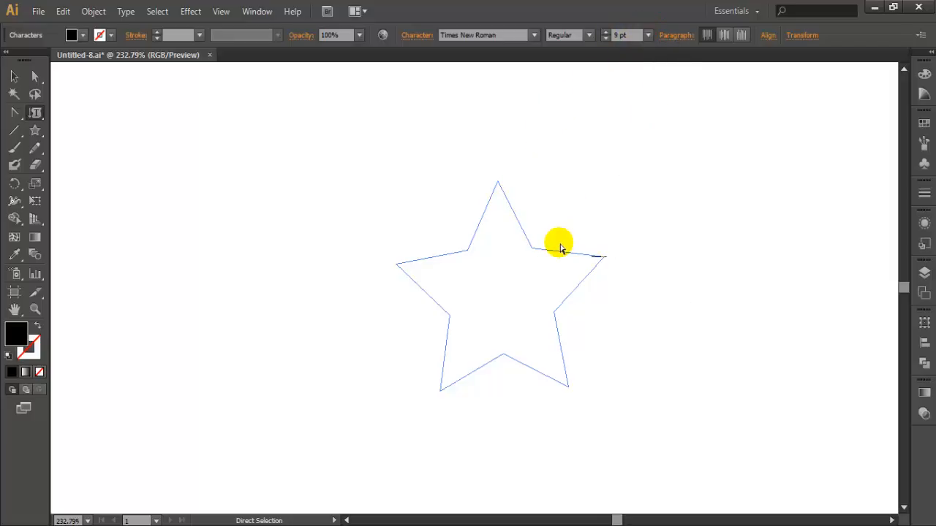
text(self by your design)
key(ctrl+v)
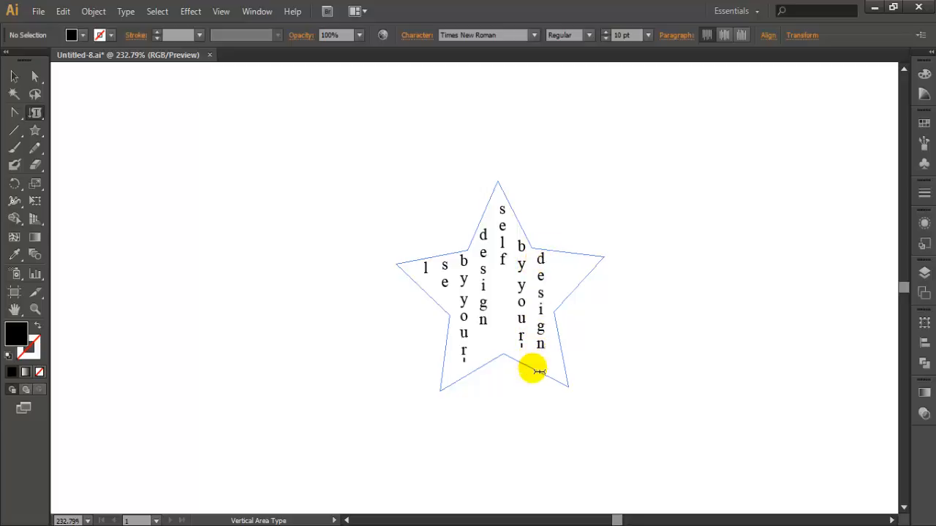
Step: Delete the star-shaped vertical area text and choose the Vertical Type on a Path Tool
click(32, 77)
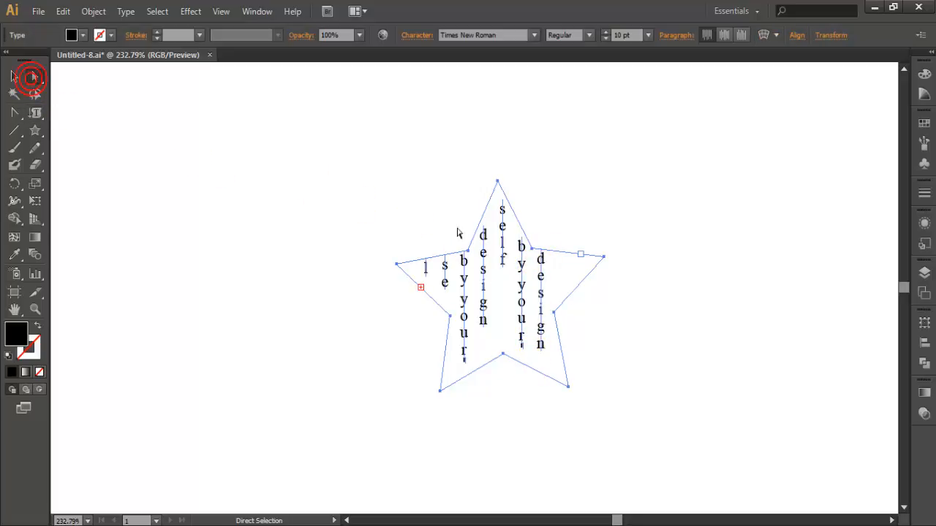
drag(315, 146, 706, 484)
key(Delete)
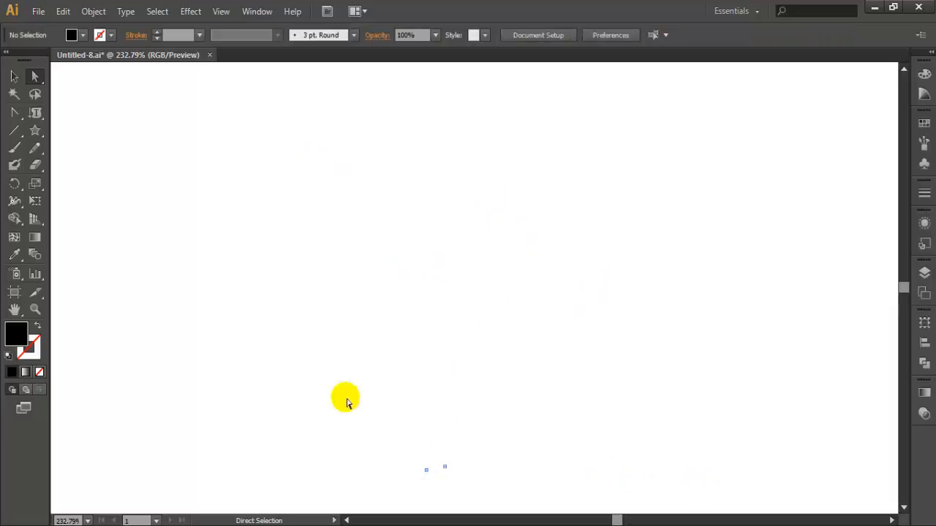
click(35, 113)
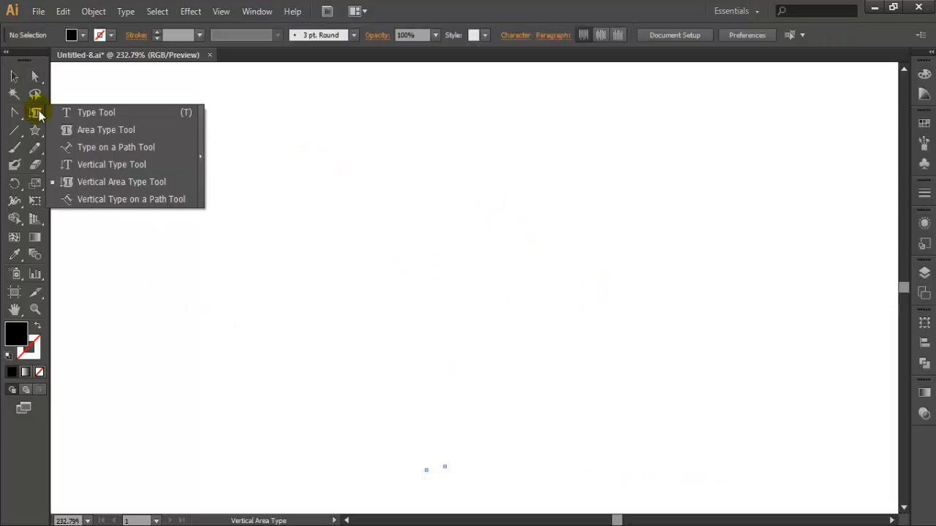
click(89, 198)
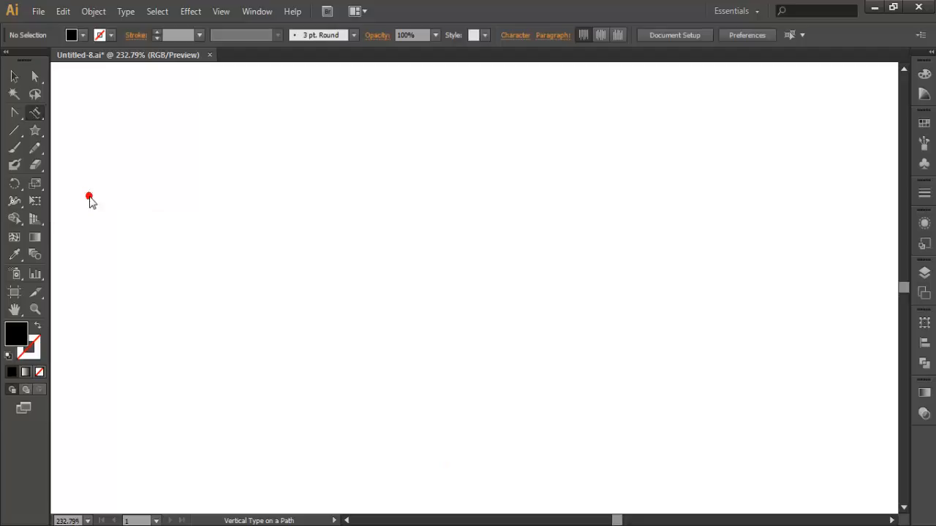
Step: Draw a new five-pointed star and move it down towards the middle of the view
click(36, 133)
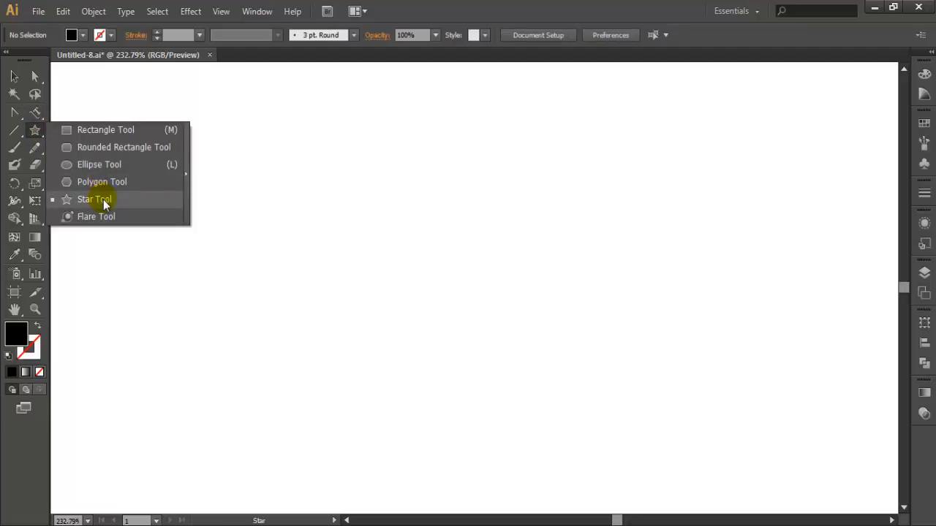
click(103, 204)
drag(403, 159, 451, 219)
click(35, 77)
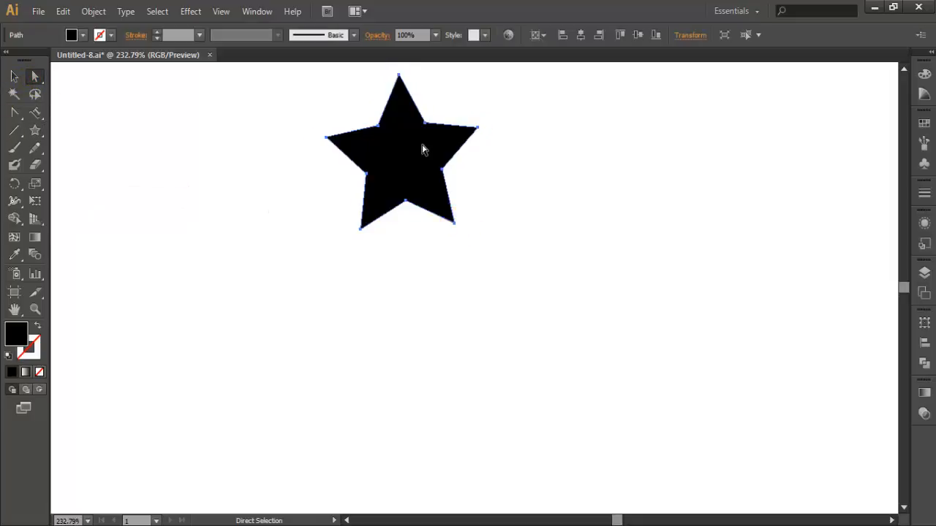
drag(422, 149, 439, 248)
Step: Enlarge the new star and set its fill to None
key(v)
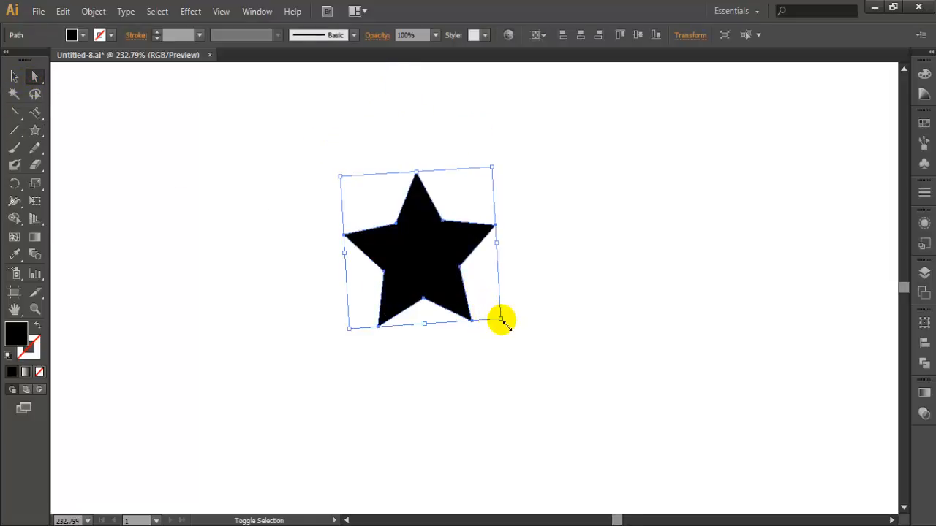
drag(501, 320, 480, 316)
click(83, 35)
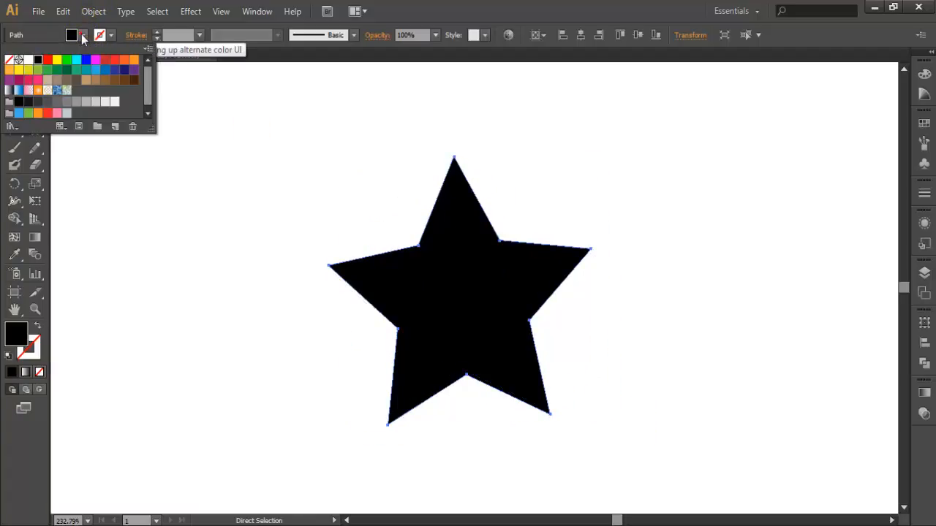
click(9, 59)
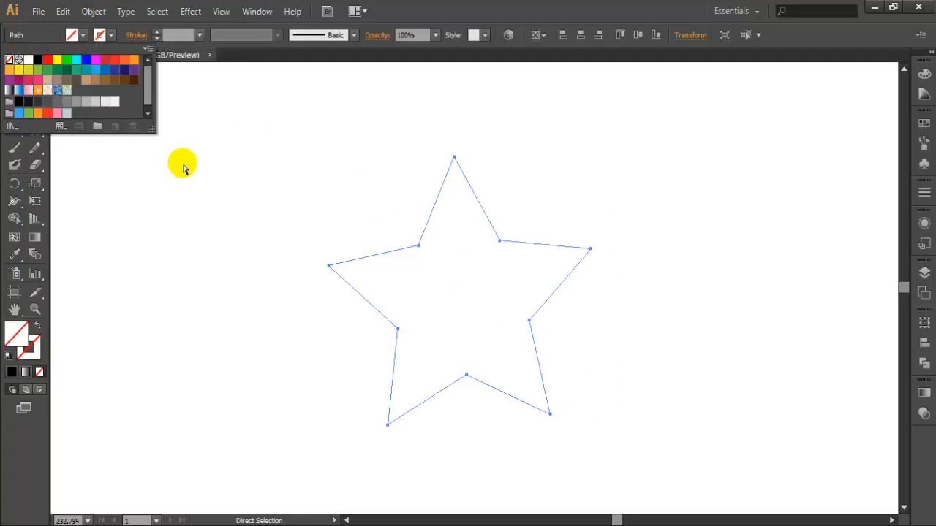
Step: Run the phrase "design by yourself" as vertical type along the star's path, repeating it around the whole outline
click(36, 149)
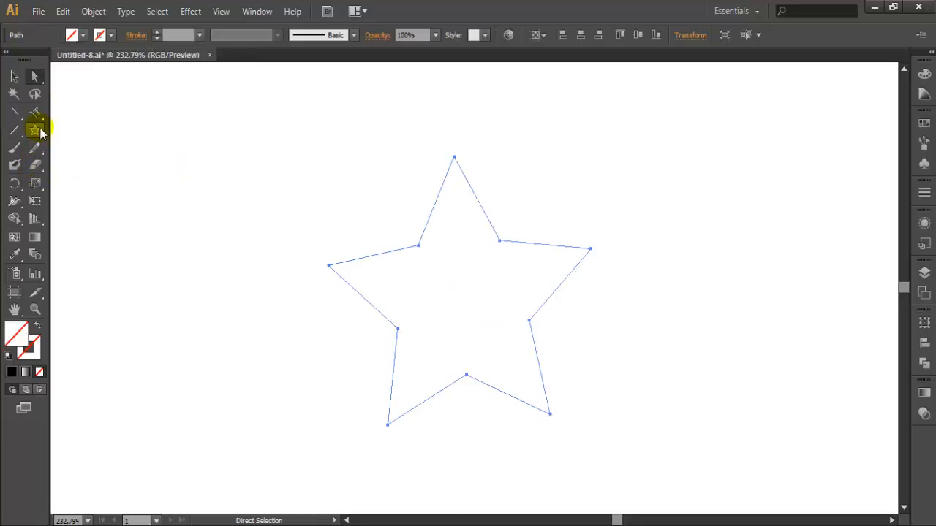
click(34, 116)
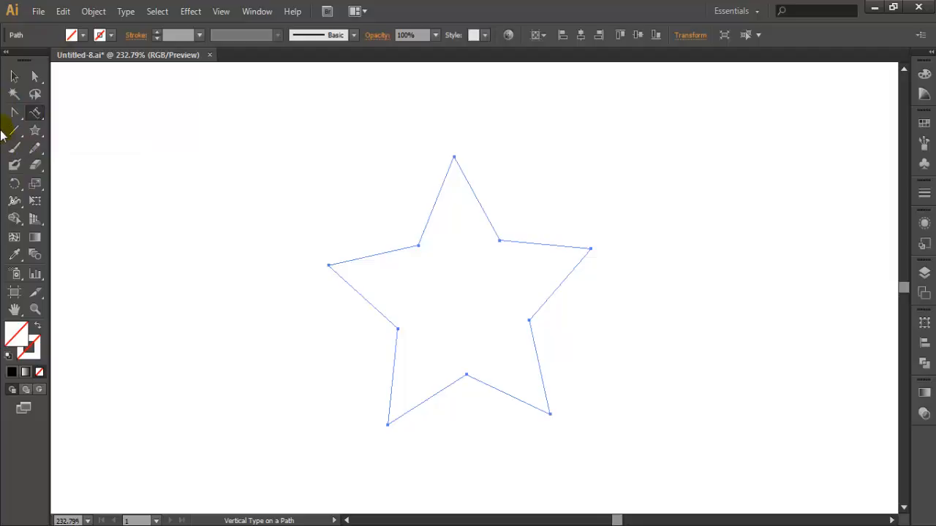
click(480, 200)
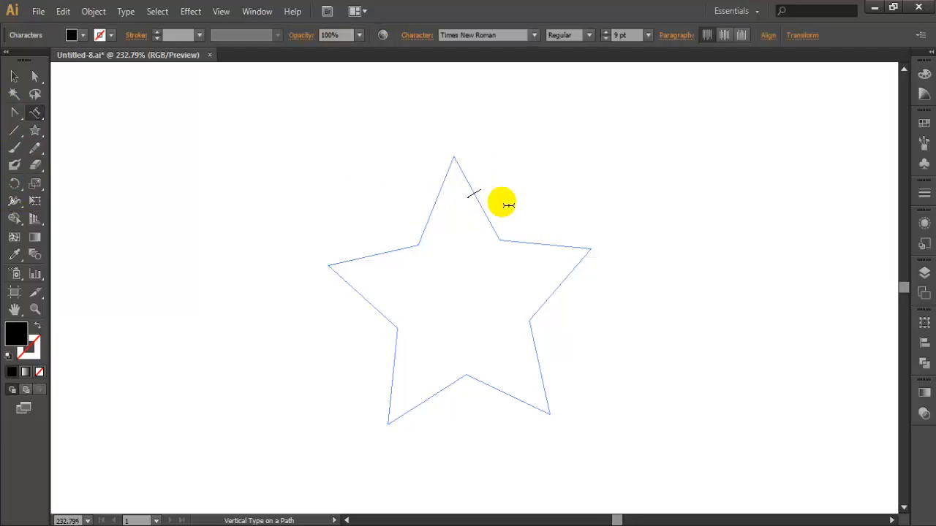
text(design by yourself)
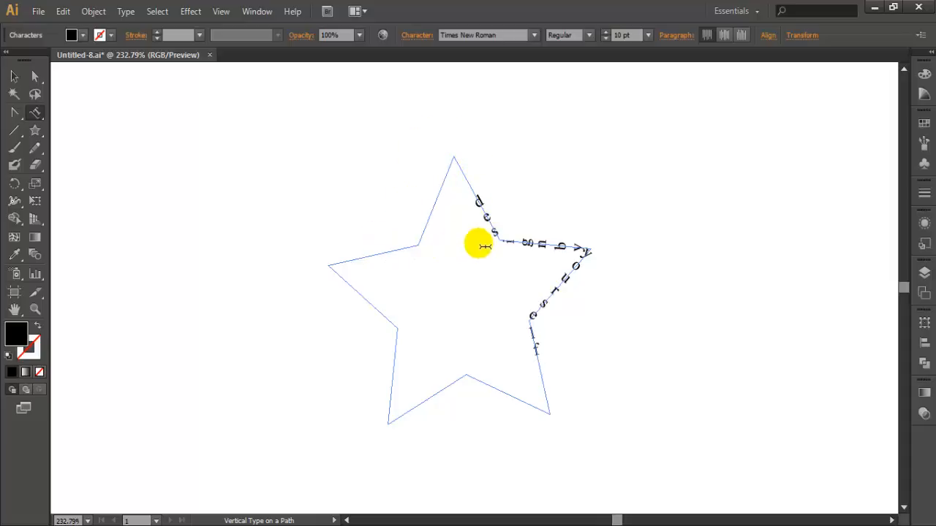
key(ctrl+v)
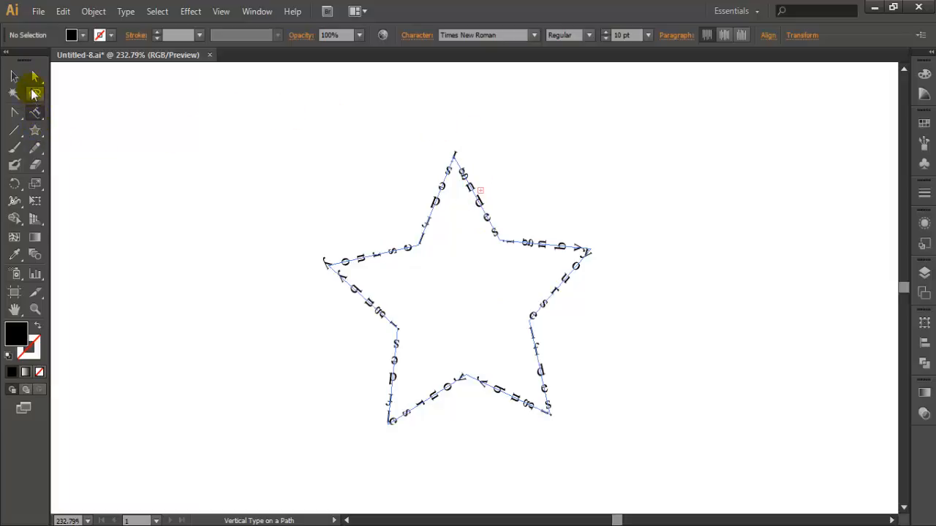
Step: Move the star-shaped path text to the left to free space beside it
click(35, 130)
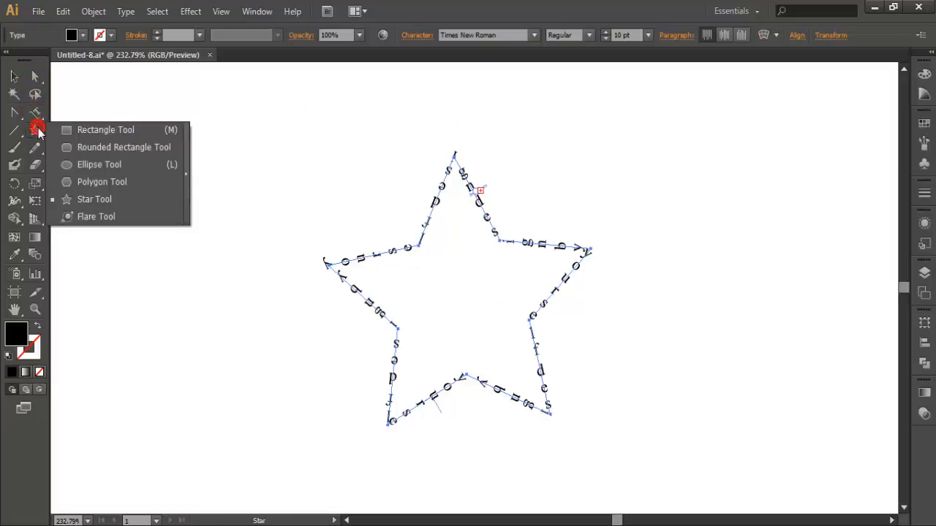
click(735, 161)
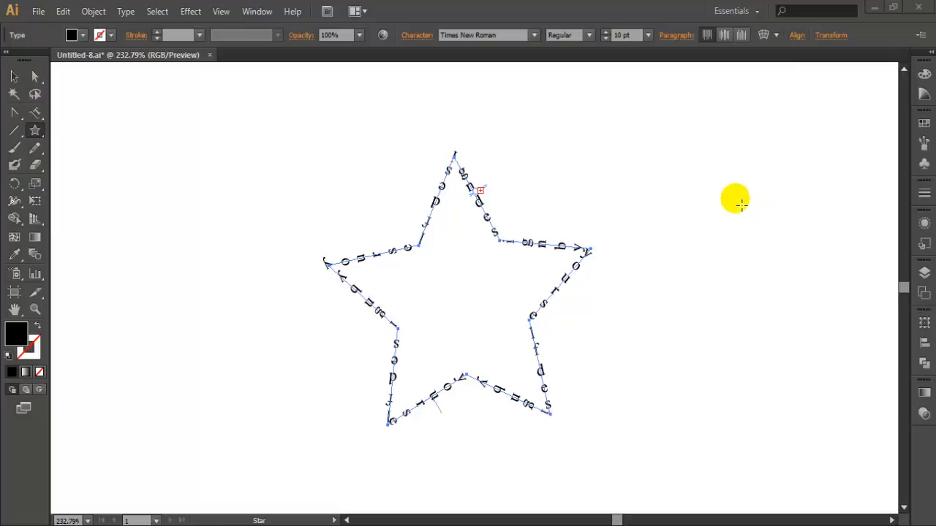
click(735, 199)
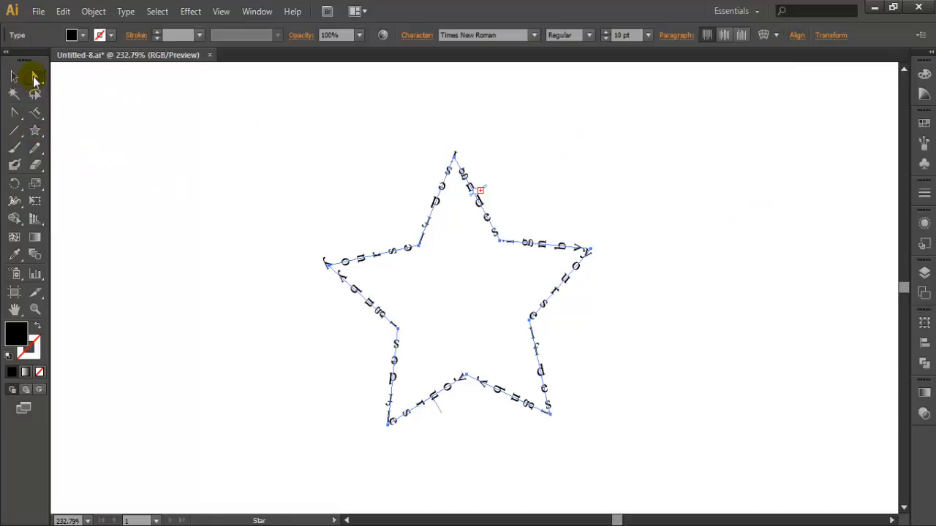
drag(434, 190, 231, 153)
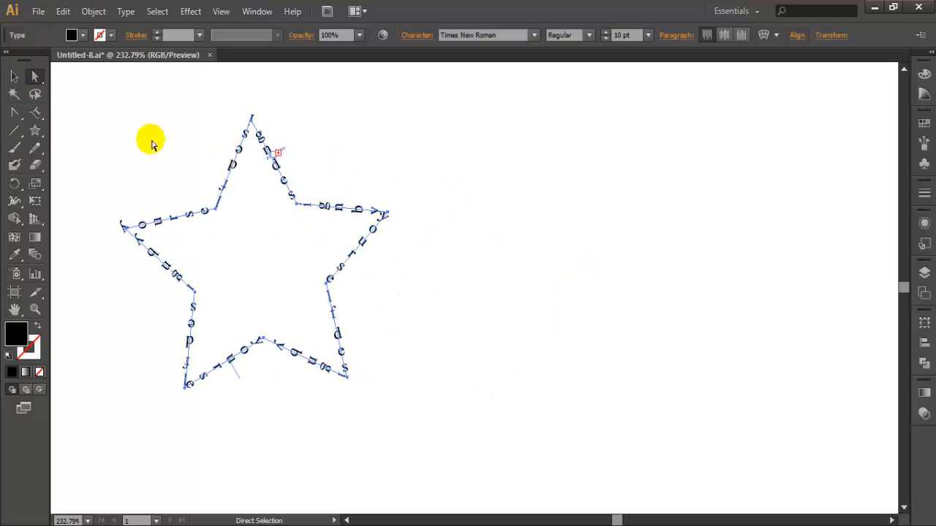
Step: Draw a second five-pointed star to the right of the path text and move it down level with it
drag(33, 137, 110, 198)
drag(622, 163, 687, 237)
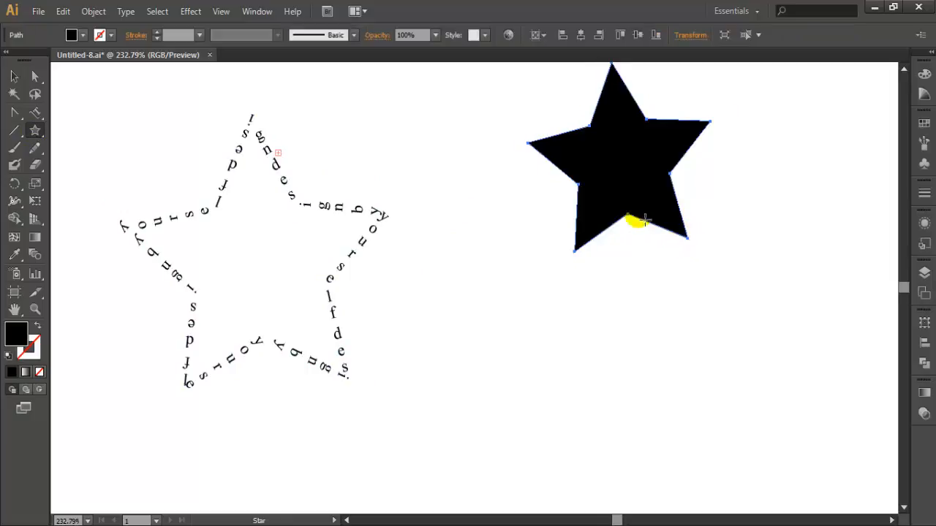
click(34, 77)
drag(627, 150, 622, 218)
Step: Set the second star's fill to None and choose the Type on a Path Tool
click(85, 35)
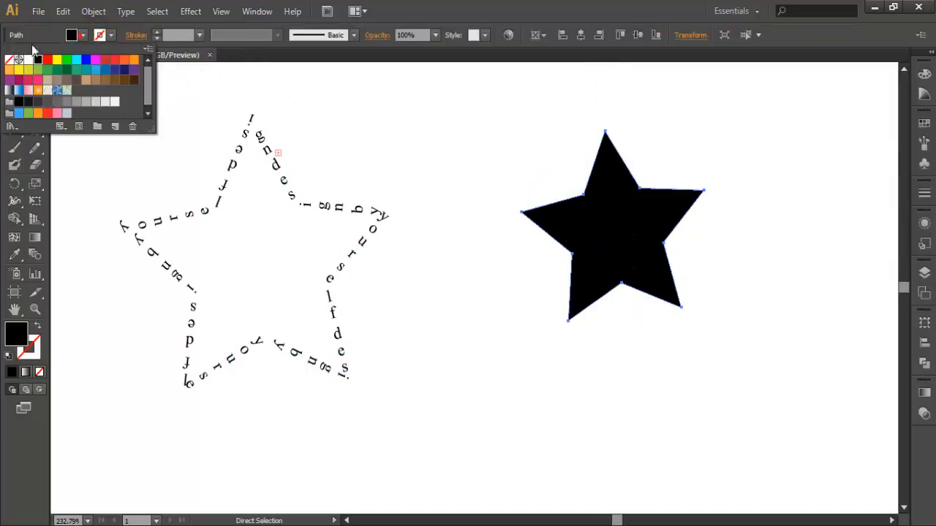
click(9, 60)
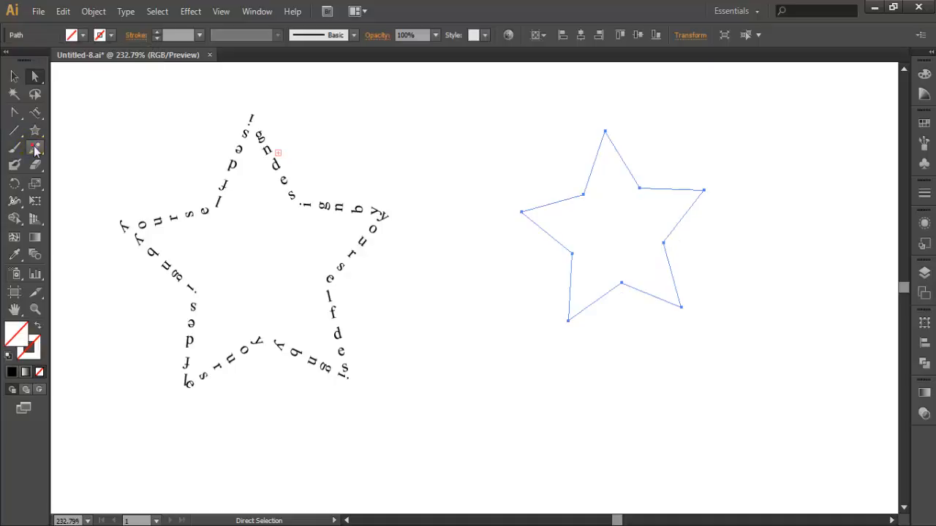
drag(37, 119, 121, 148)
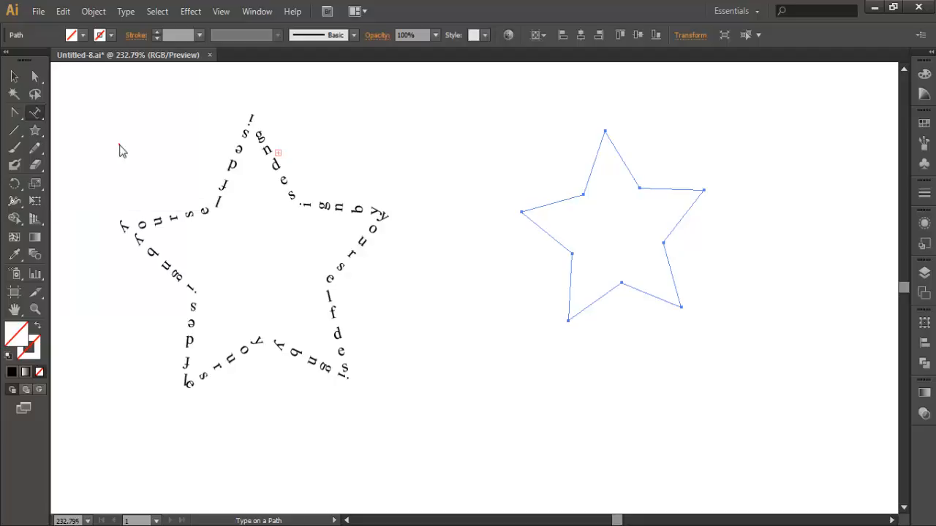
Step: Run the phrase "design by yourself" as regular type along the second star's path, repeating it around the whole outline
click(587, 191)
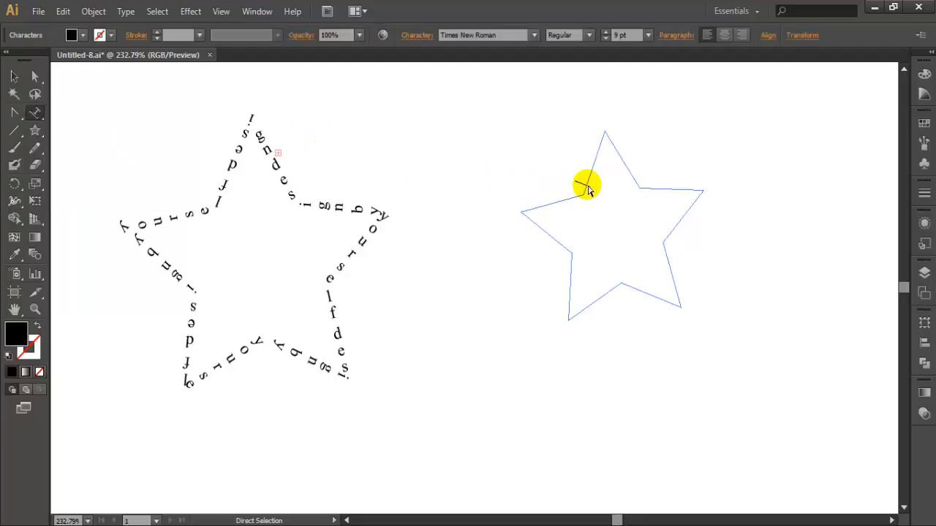
text(design by yourself design by yourself design by yourself design by yourself design by yourself)
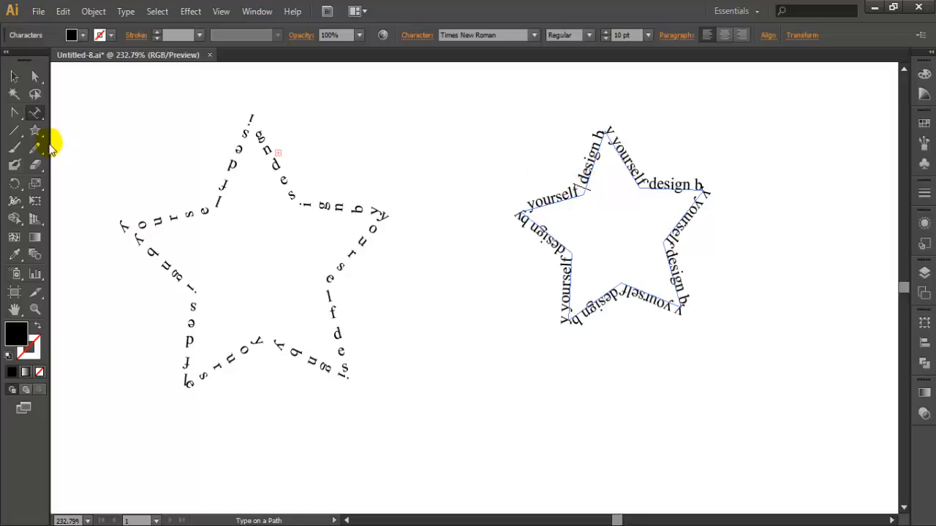
Step: Compare the letter orientation of the regular and vertical path type on the two stars up close, and review the available Type tools
click(44, 308)
drag(449, 109, 760, 338)
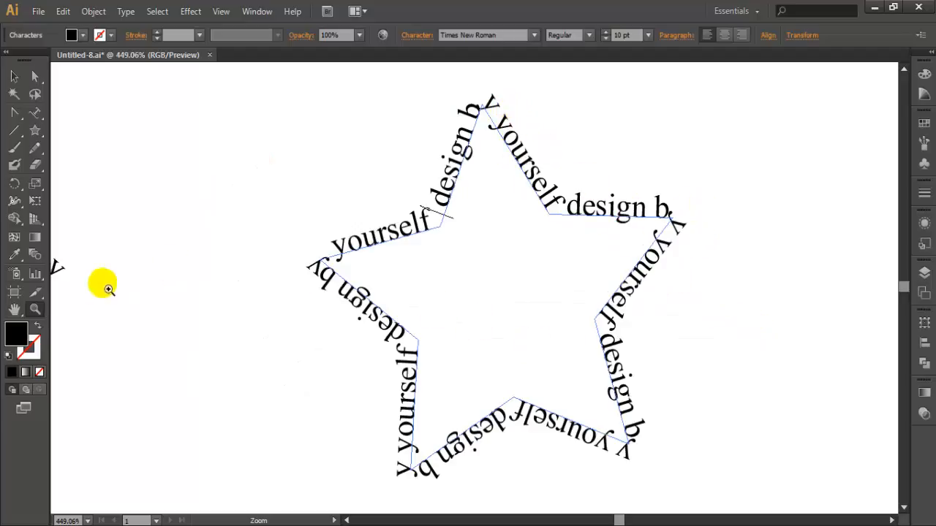
drag(119, 314, 568, 268)
drag(443, 287, 581, 228)
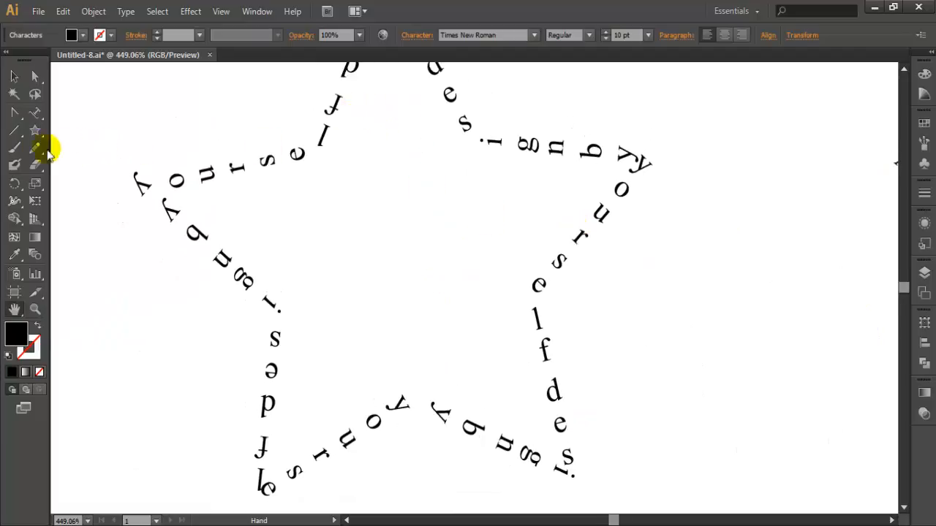
click(31, 116)
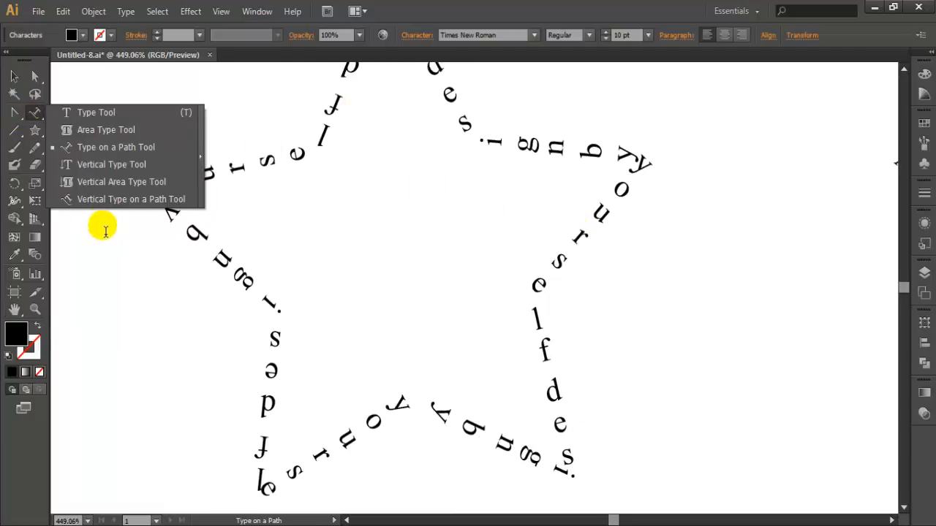
click(430, 199)
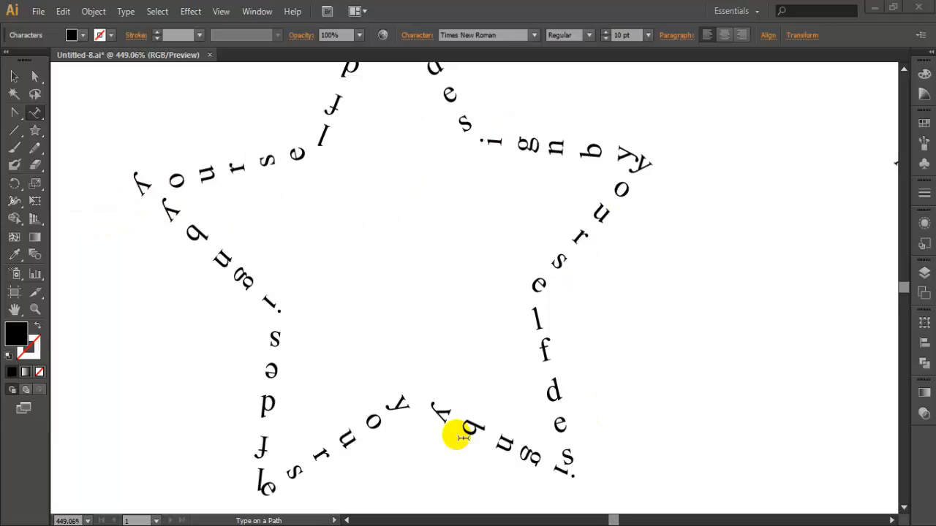
click(39, 119)
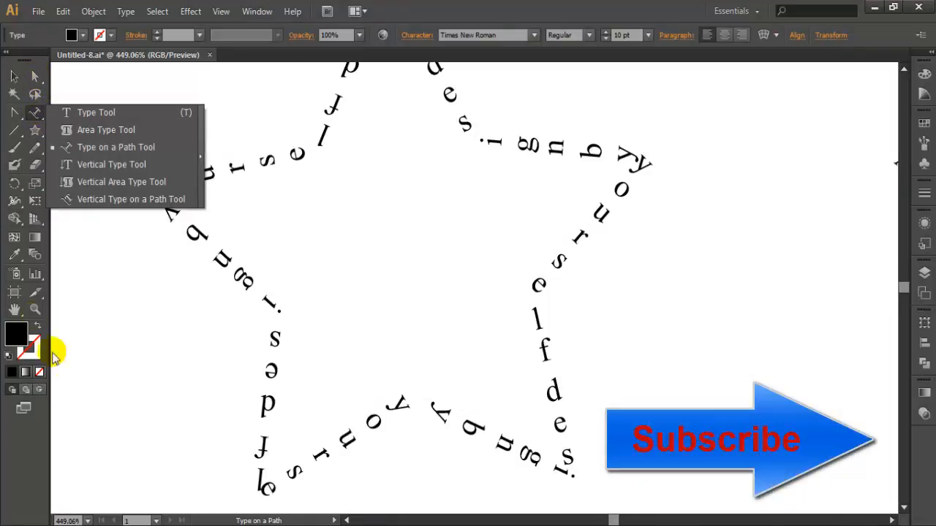
click(35, 319)
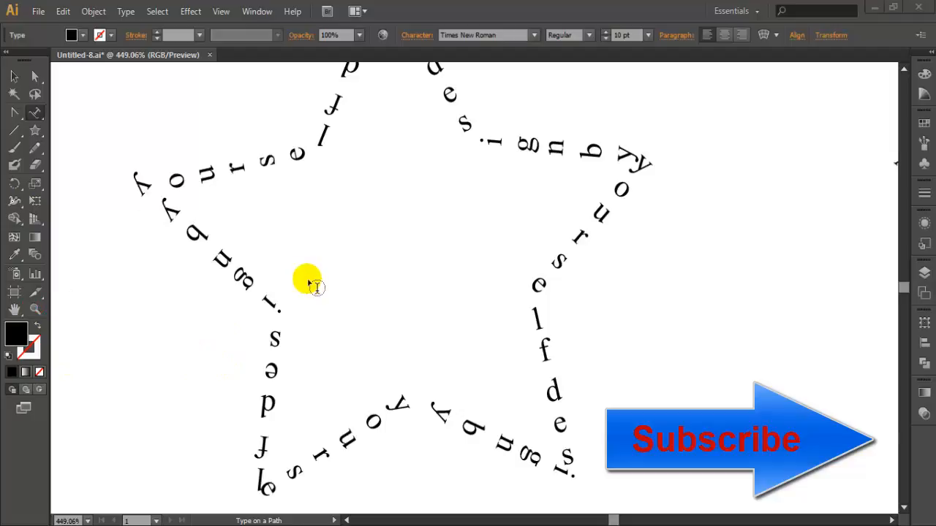
Step: Show both stars together on the artboard and select both path texts with the Direct Selection Tool
click(35, 309)
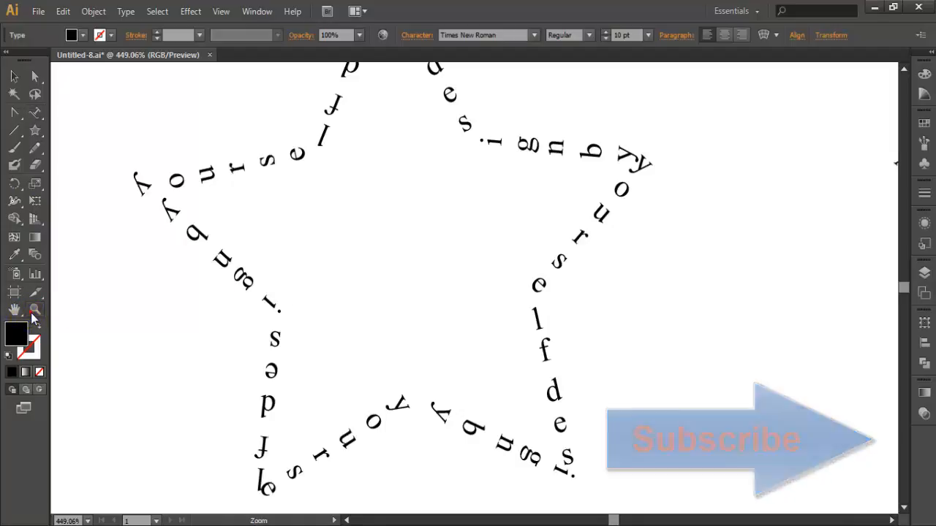
alt+click(266, 236)
alt+click(266, 236)
alt+click(267, 236)
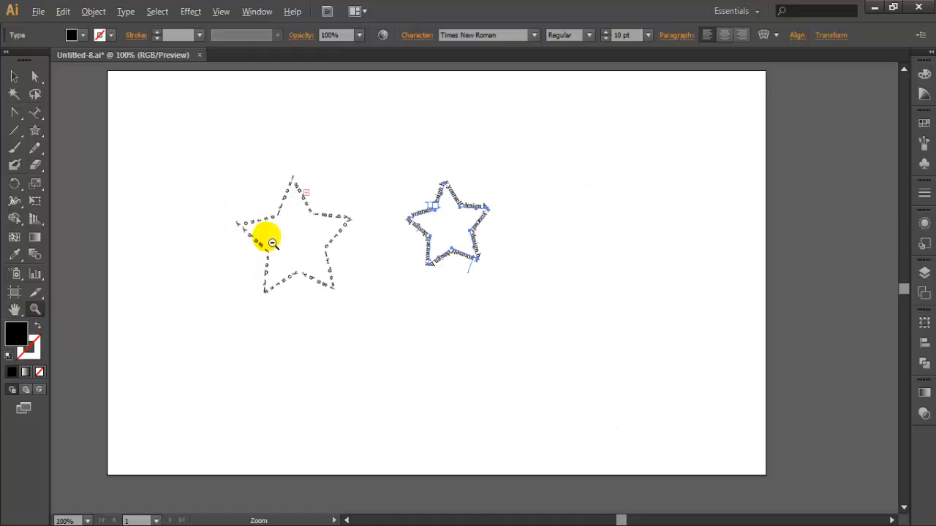
click(34, 75)
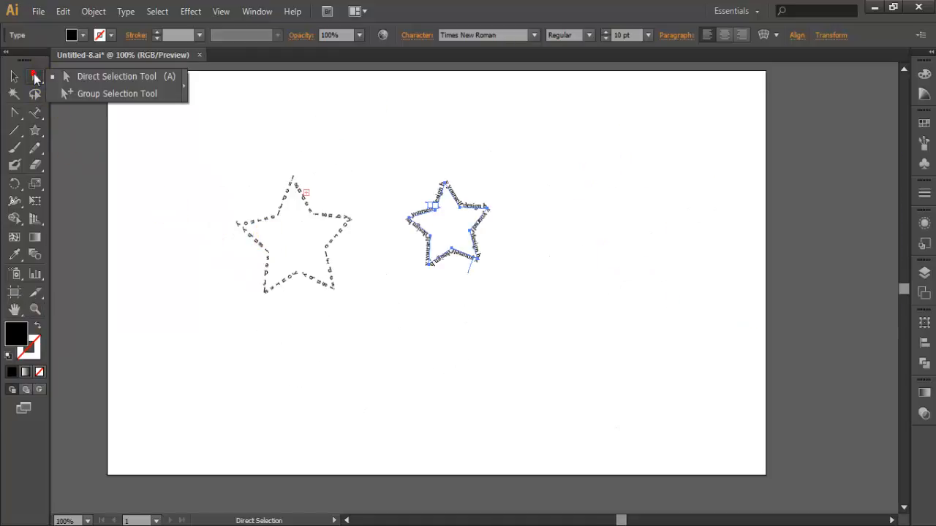
click(166, 129)
drag(207, 145, 378, 305)
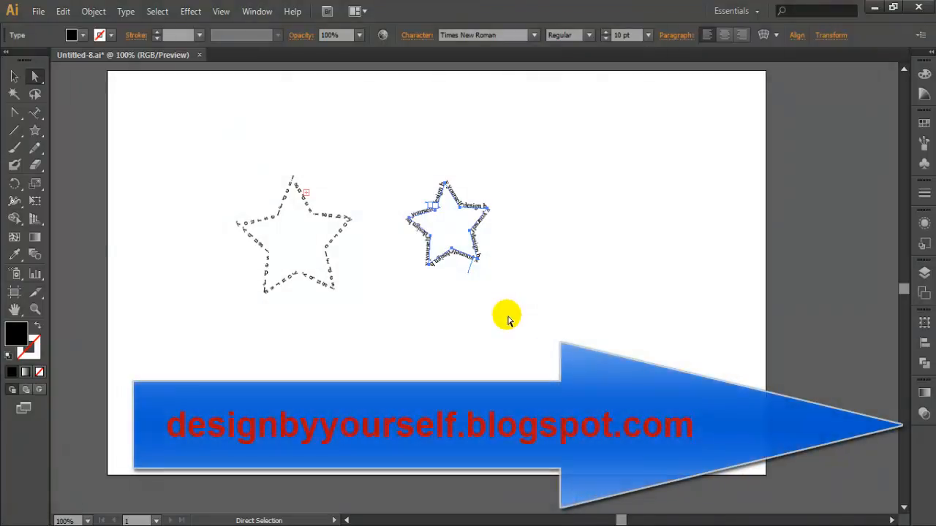
drag(195, 151, 526, 331)
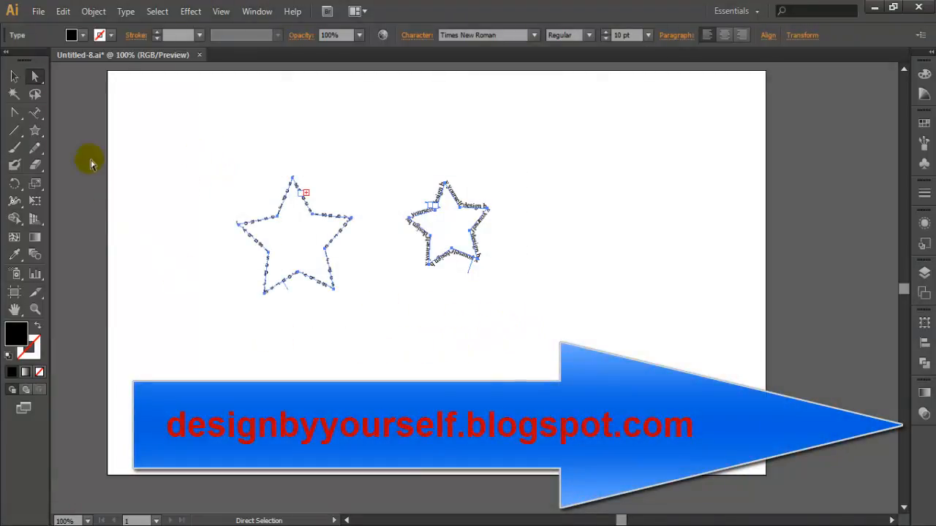